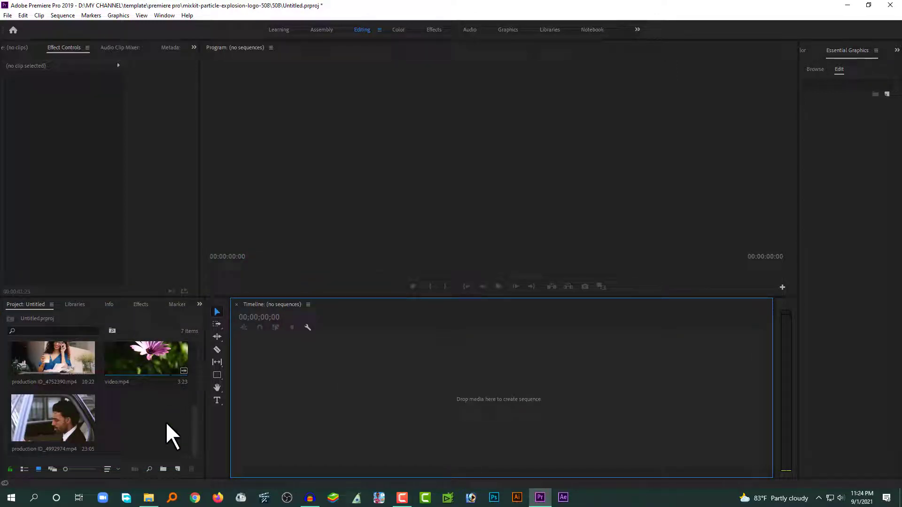
Create Sequence 06 from the RED R3D 1080p sequence preset
{"action": "left_click", "coordinate": [177, 468]}
{"action": "left_click", "coordinate": [212, 332]}
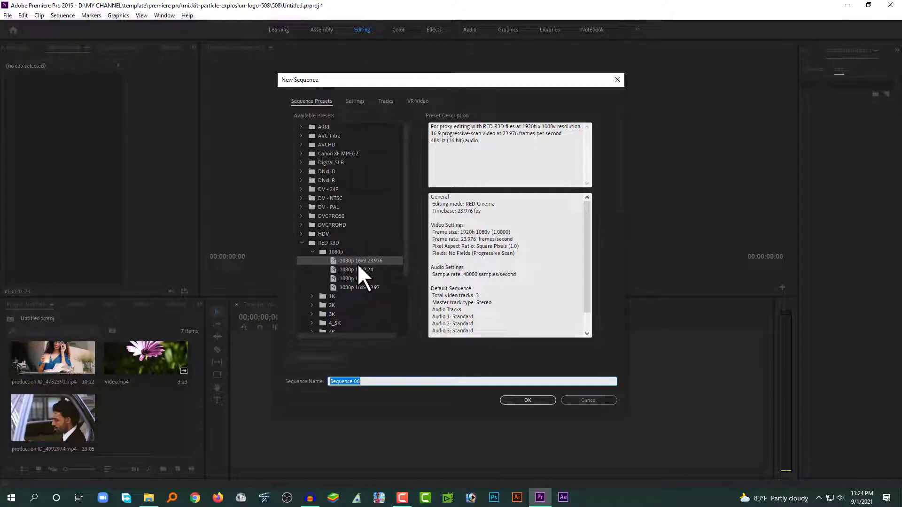
{"action": "left_click", "coordinate": [510, 400]}
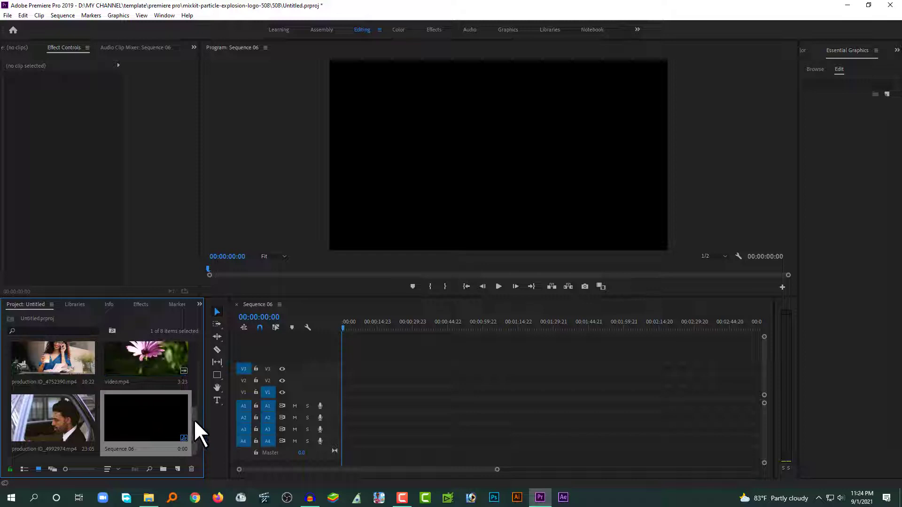
{"action": "mouse_move", "coordinate": [194, 419]}
{"action": "left_mouse_down"}
{"action": "mouse_move", "coordinate": [196, 334]}
{"action": "mouse_move", "coordinate": [185, 427]}
{"action": "mouse_move", "coordinate": [190, 342]}
{"action": "mouse_move", "coordinate": [193, 426]}
{"action": "left_mouse_up"}
Place the rodnae, samson-katt, production ID_4752390 and production ID_4992974 clips end to end on V1
{"action": "left_click_drag", "start_coordinate": [193, 423], "coordinate": [190, 380]}
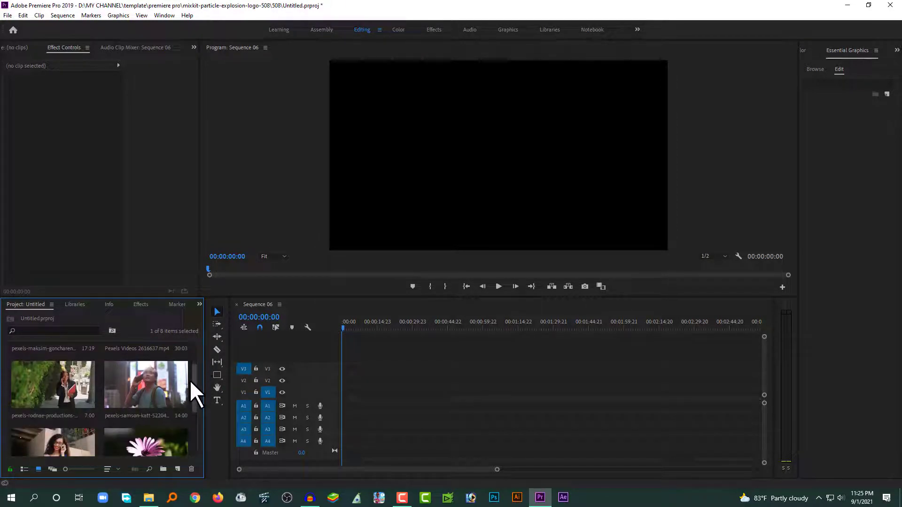
{"action": "left_click", "coordinate": [82, 383]}
{"action": "left_click", "coordinate": [159, 384], "text": "ctrl"}
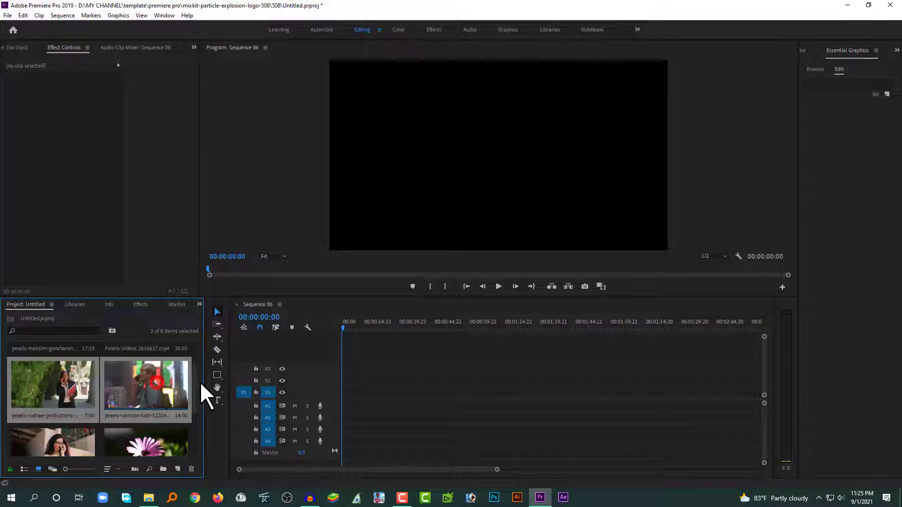
{"action": "left_click_drag", "start_coordinate": [202, 395], "coordinate": [196, 442]}
{"action": "left_click", "coordinate": [71, 371], "text": "ctrl"}
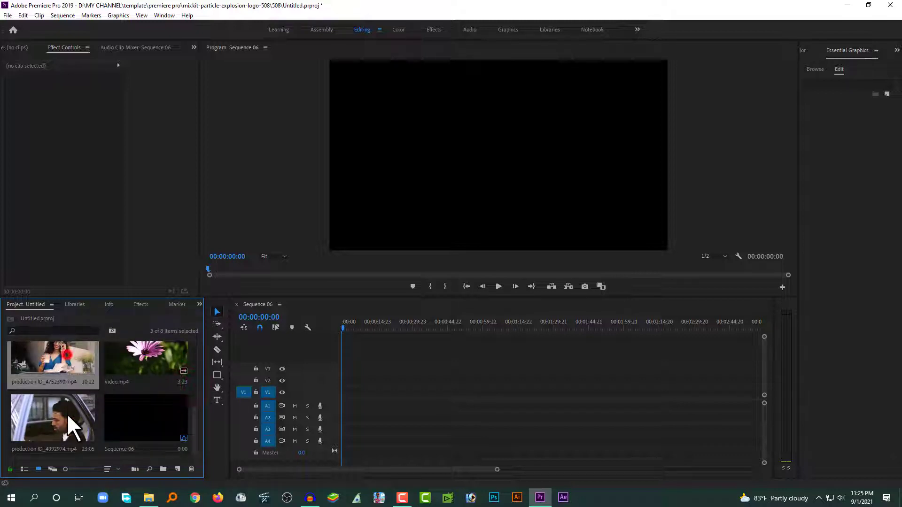
{"action": "left_click", "coordinate": [76, 424], "text": "ctrl"}
{"action": "left_click_drag", "start_coordinate": [61, 362], "coordinate": [359, 397]}
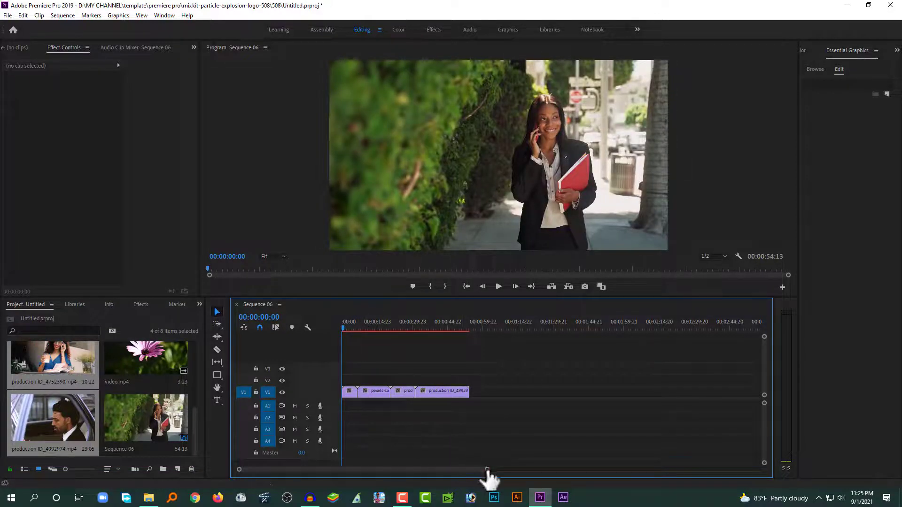
{"action": "left_click_drag", "start_coordinate": [487, 470], "coordinate": [426, 471]}
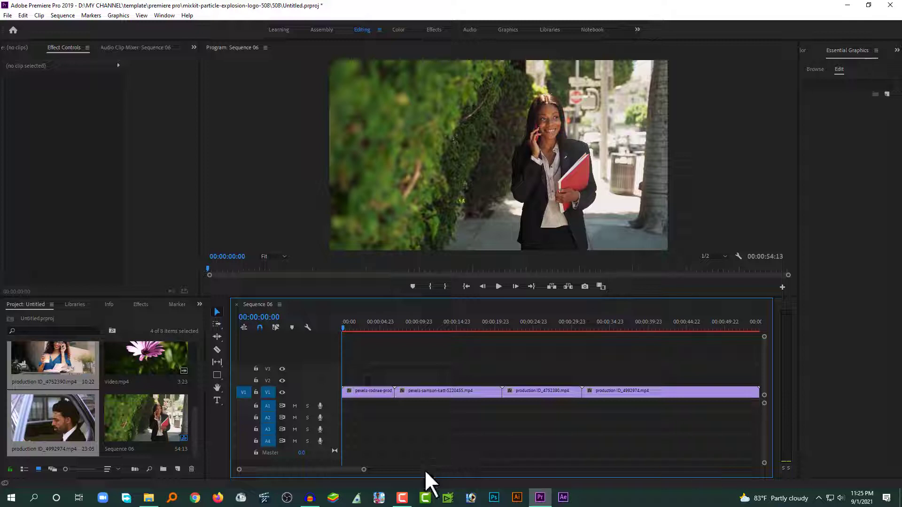
{"action": "left_click", "coordinate": [392, 377]}
{"action": "left_click", "coordinate": [413, 390]}
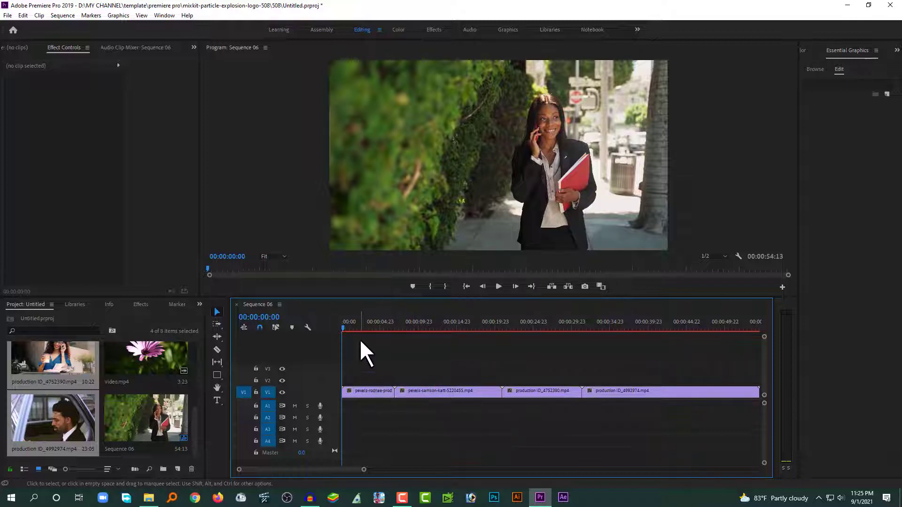
Stack samson-katt, production ID_4752390 and production ID_4992974 on V2, V3 and V4 at time zero
{"action": "left_click", "coordinate": [427, 390]}
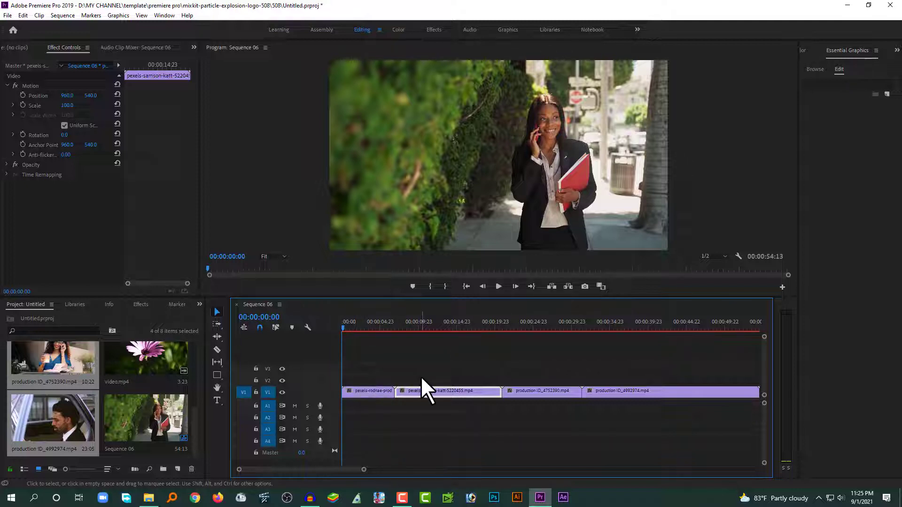
{"action": "left_click_drag", "start_coordinate": [421, 376], "coordinate": [370, 377]}
{"action": "left_click_drag", "start_coordinate": [543, 393], "coordinate": [371, 371]}
{"action": "left_click_drag", "start_coordinate": [618, 393], "coordinate": [371, 358]}
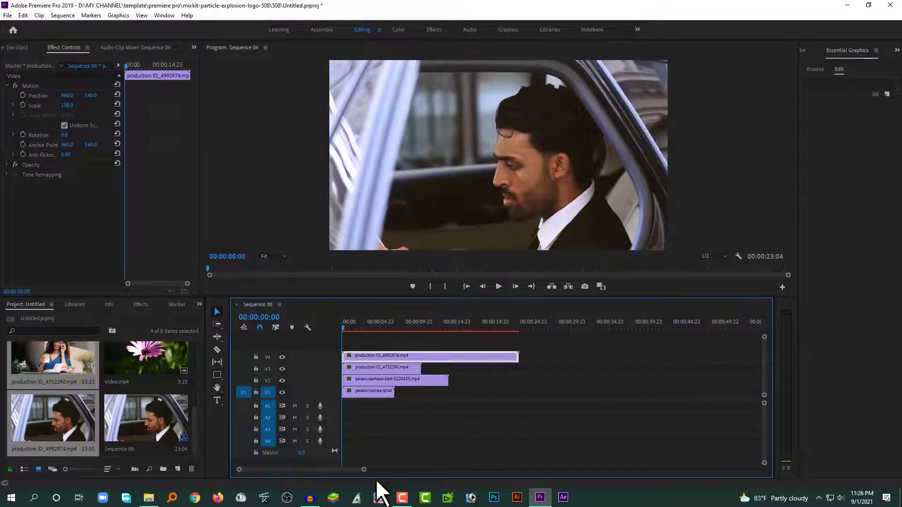
Park the playhead at exactly 00:00:05:00 and switch to the Razor tool
{"action": "left_click_drag", "start_coordinate": [364, 470], "coordinate": [322, 472]}
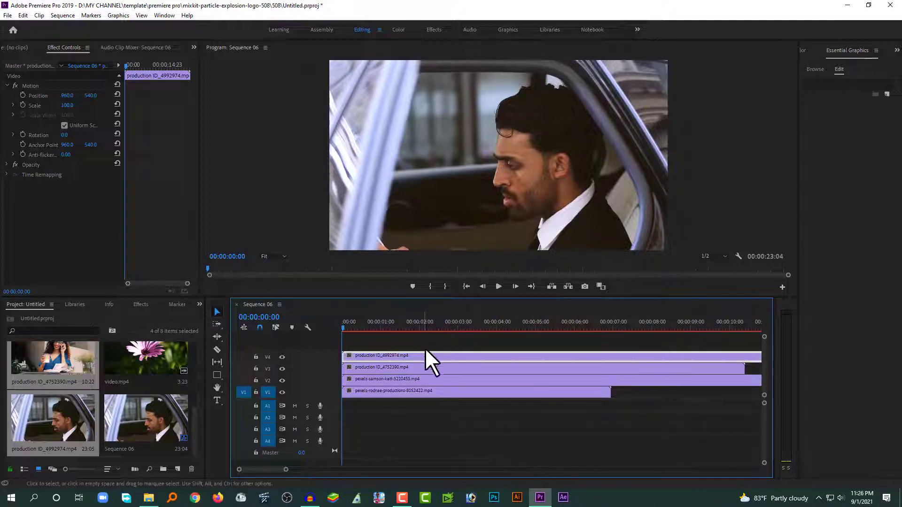
{"action": "left_click_drag", "start_coordinate": [470, 323], "coordinate": [540, 331]}
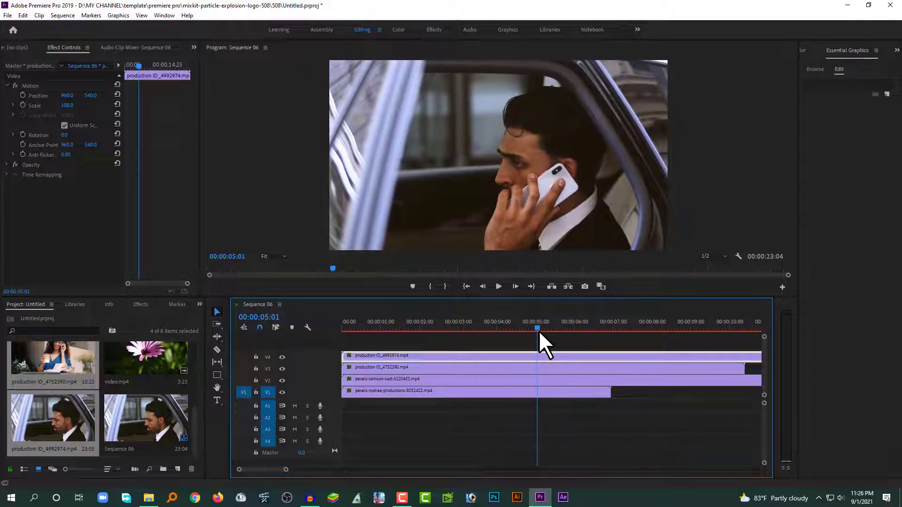
{"action": "key", "text": "Left"}
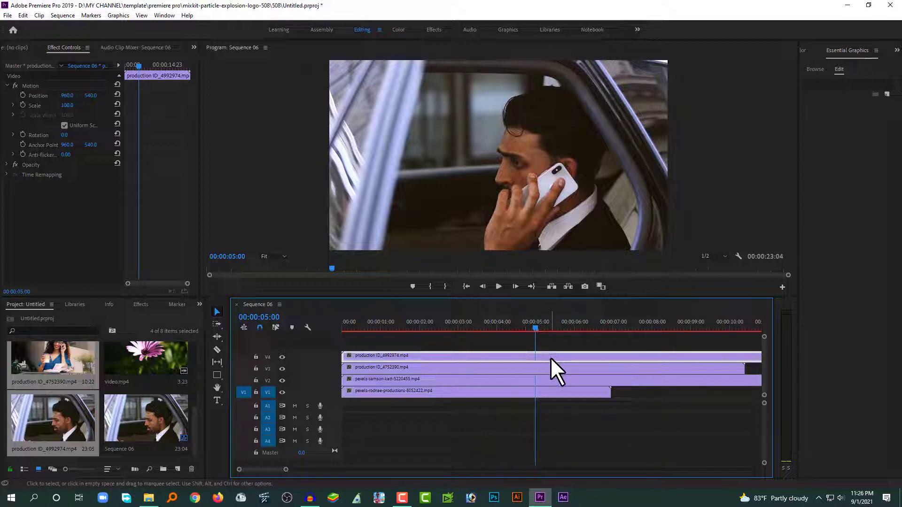
{"action": "key", "text": "c"}
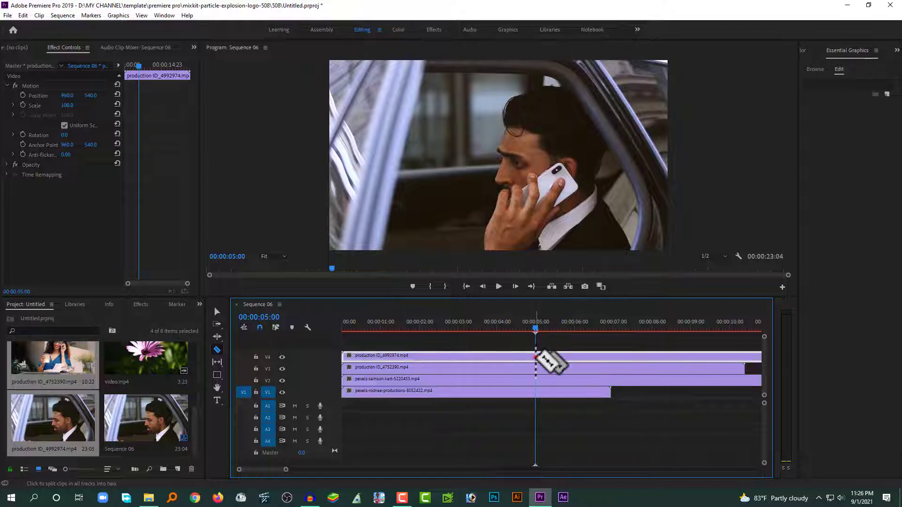
Cut all four stacked clips at 00:00:05:00 and delete every piece after the cut
{"action": "left_click", "coordinate": [536, 356], "text": "shift"}
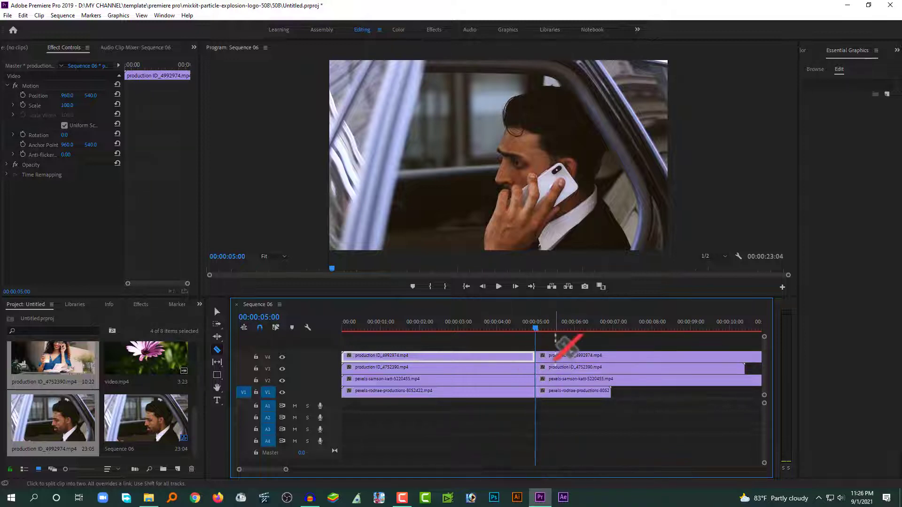
{"action": "key", "text": "v"}
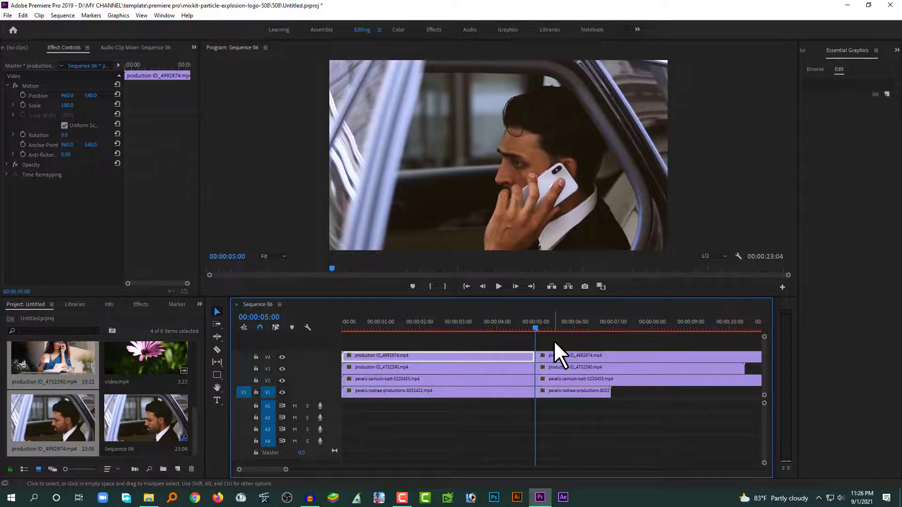
{"action": "left_click_drag", "start_coordinate": [561, 345], "coordinate": [735, 429]}
{"action": "key", "text": "Delete"}
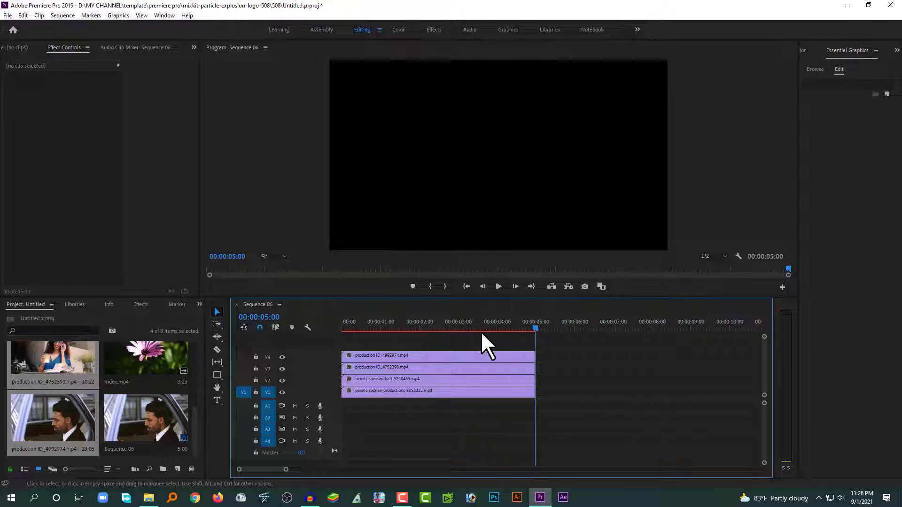
{"action": "left_click_drag", "start_coordinate": [402, 320], "coordinate": [372, 328]}
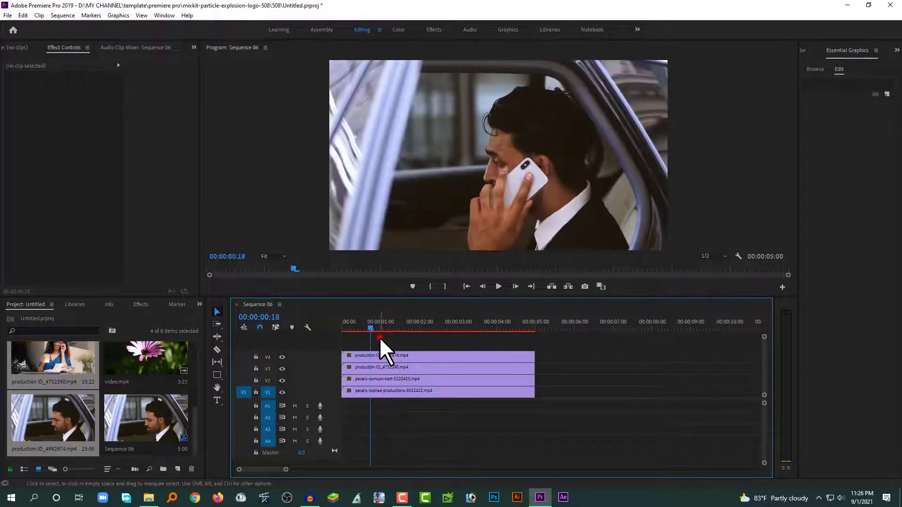
{"action": "left_click", "coordinate": [379, 355]}
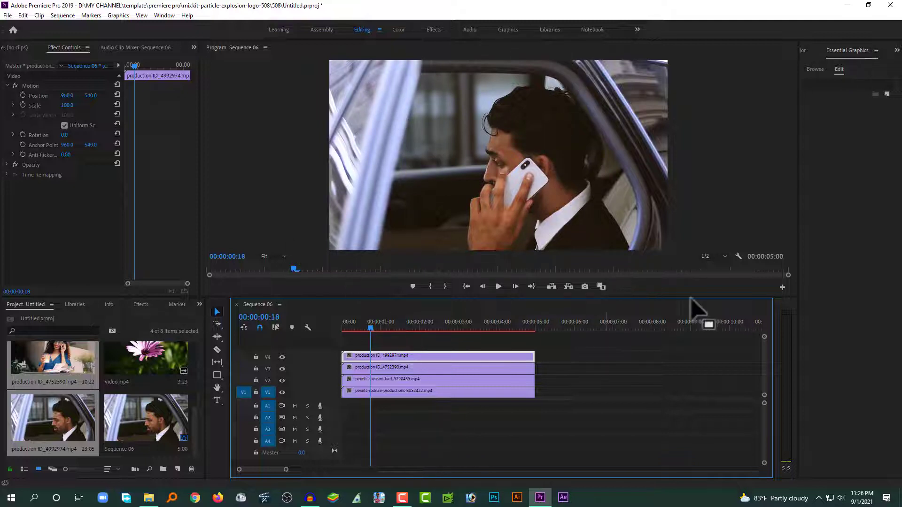
{"action": "left_click", "coordinate": [424, 343]}
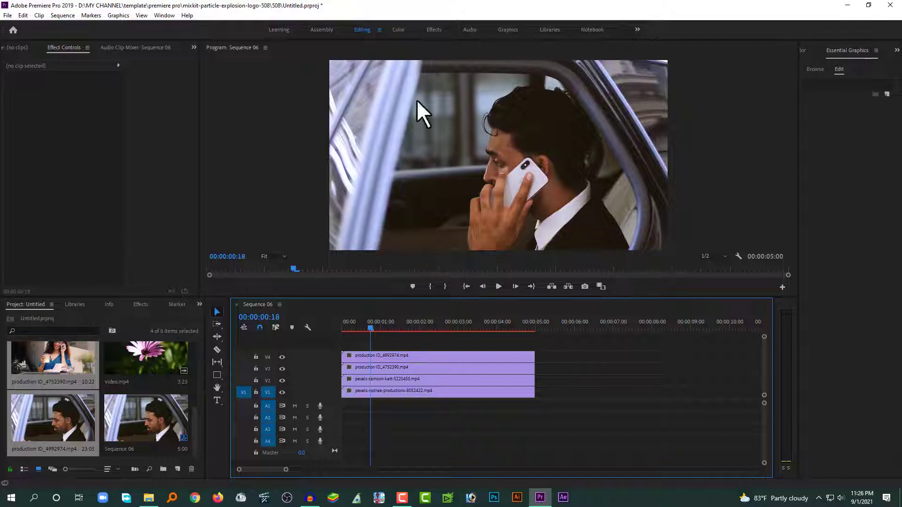
Set the V4 clip production ID_4992974 to Scale 50
{"action": "left_click", "coordinate": [412, 355]}
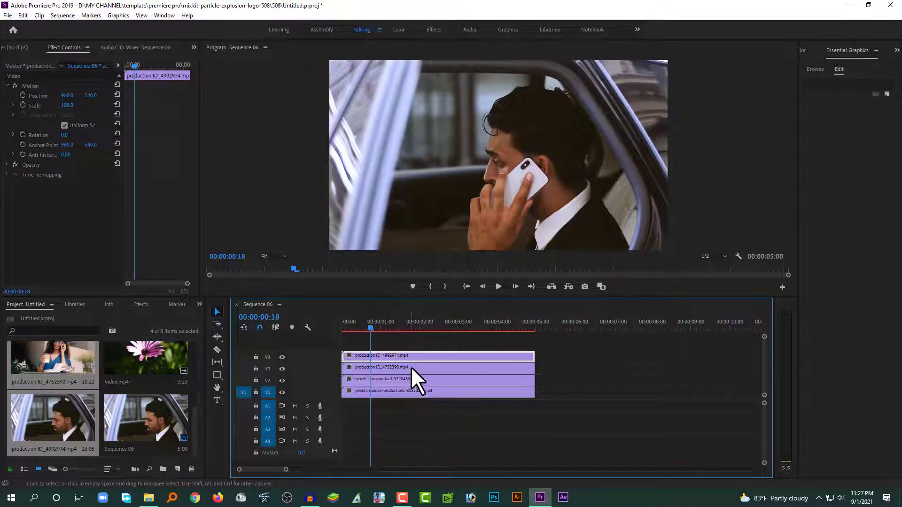
{"action": "left_click", "coordinate": [402, 347]}
{"action": "left_click", "coordinate": [389, 356]}
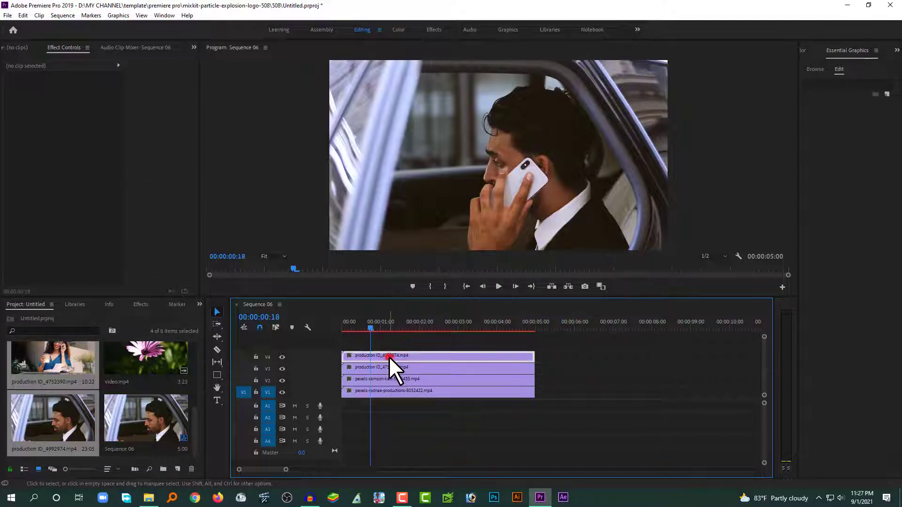
{"action": "left_click", "coordinate": [389, 367]}
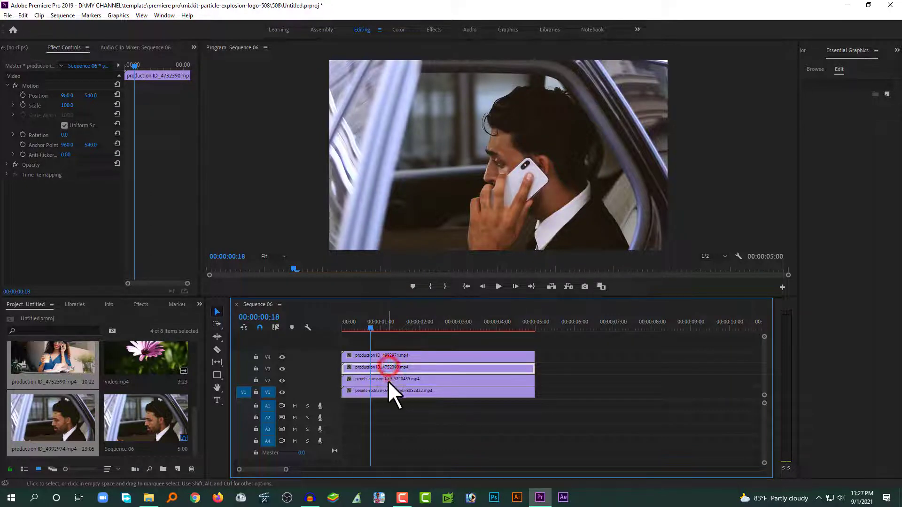
{"action": "left_click", "coordinate": [387, 378]}
{"action": "left_click", "coordinate": [387, 390]}
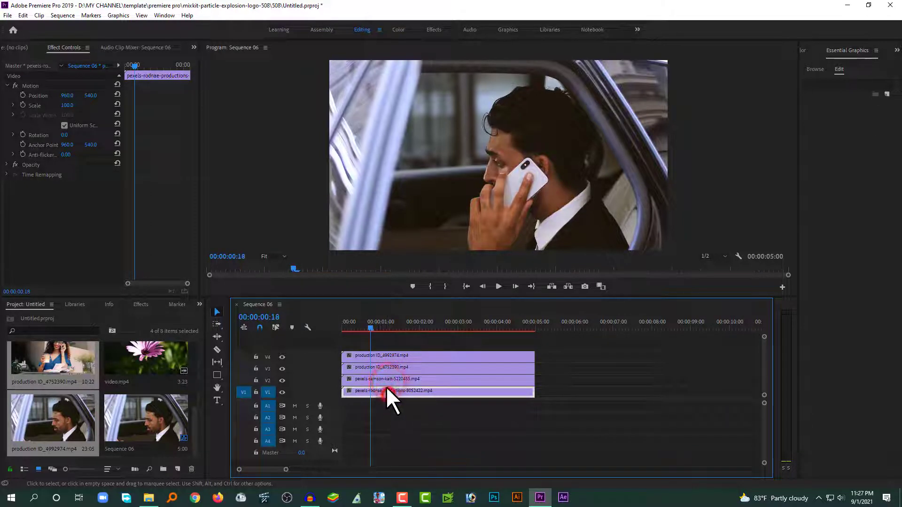
{"action": "left_click", "coordinate": [362, 356]}
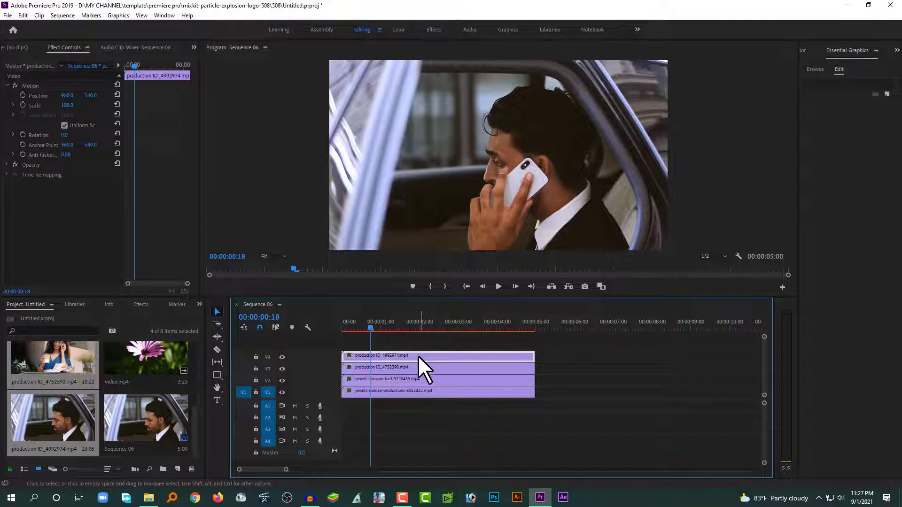
{"action": "left_click", "coordinate": [70, 105]}
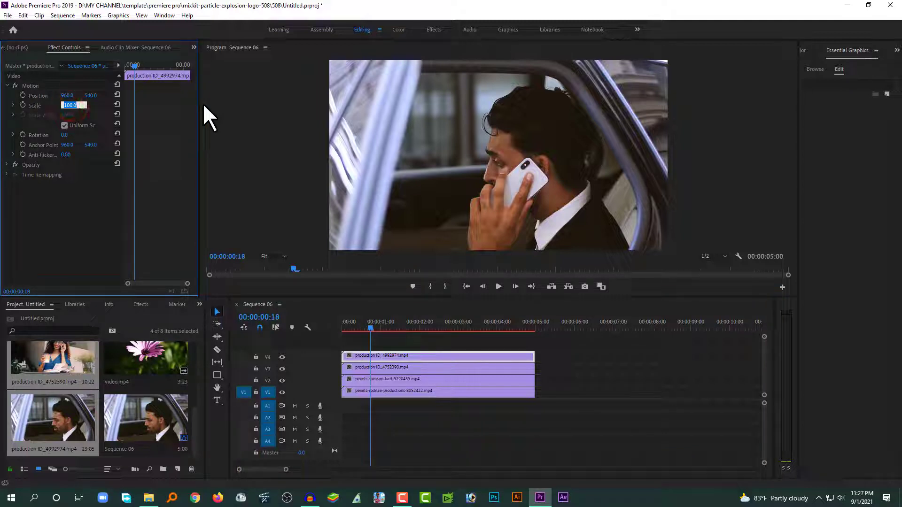
{"action": "type", "text": "50"}
{"action": "left_click", "coordinate": [86, 227]}
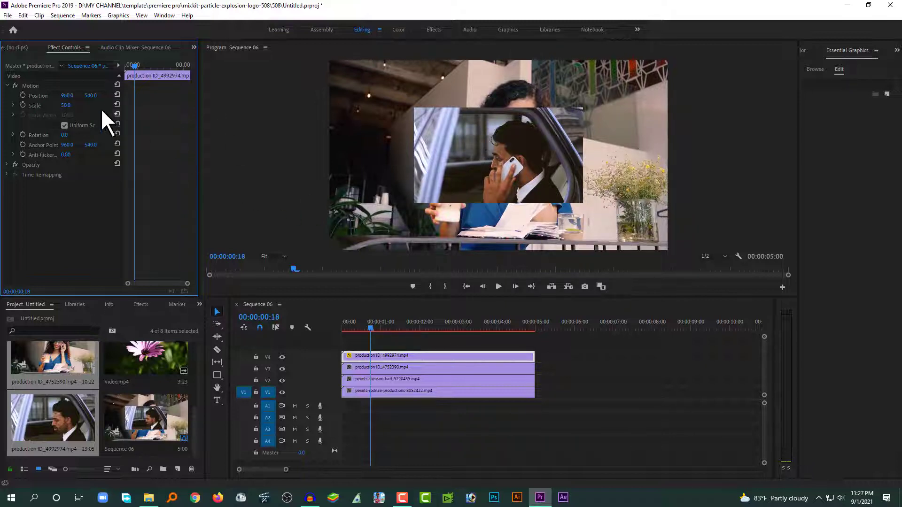
Copy the V4 clip's Motion effect and select the clips beneath it
{"action": "left_click_drag", "start_coordinate": [465, 404], "coordinate": [424, 369]}
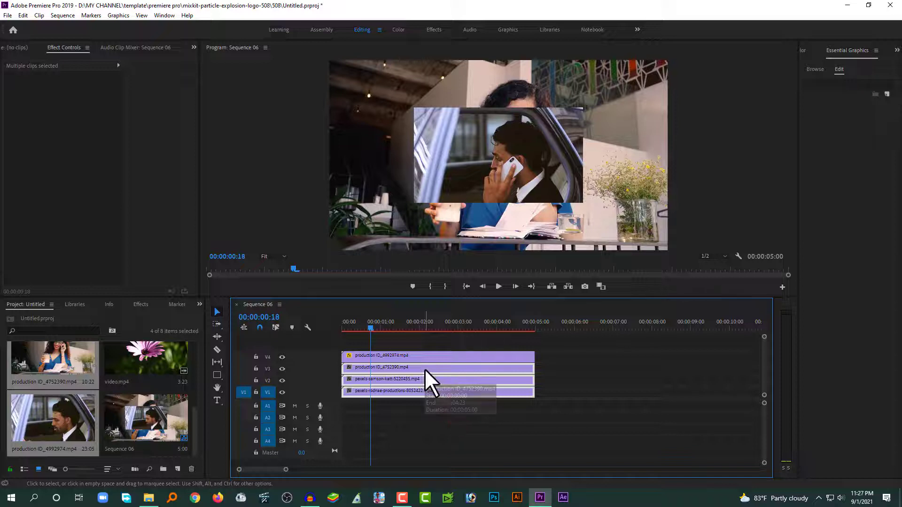
{"action": "left_click", "coordinate": [411, 354]}
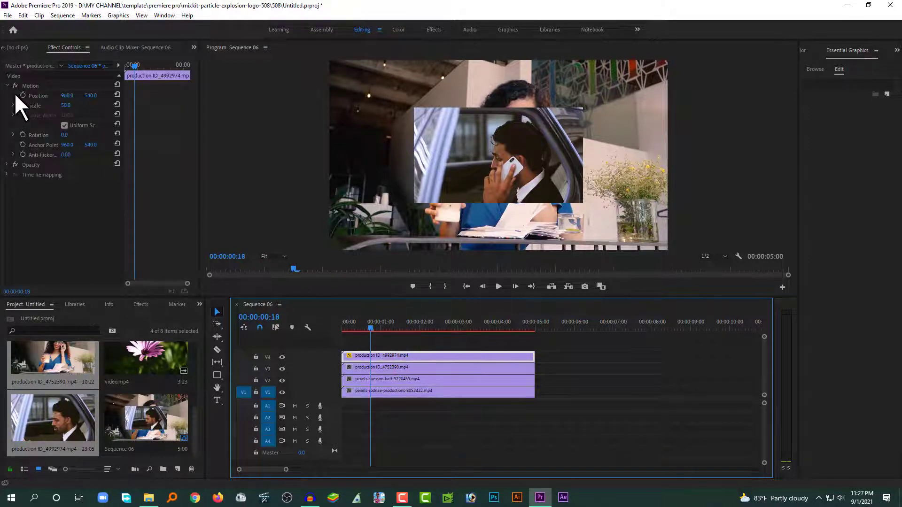
{"action": "left_click", "coordinate": [27, 85]}
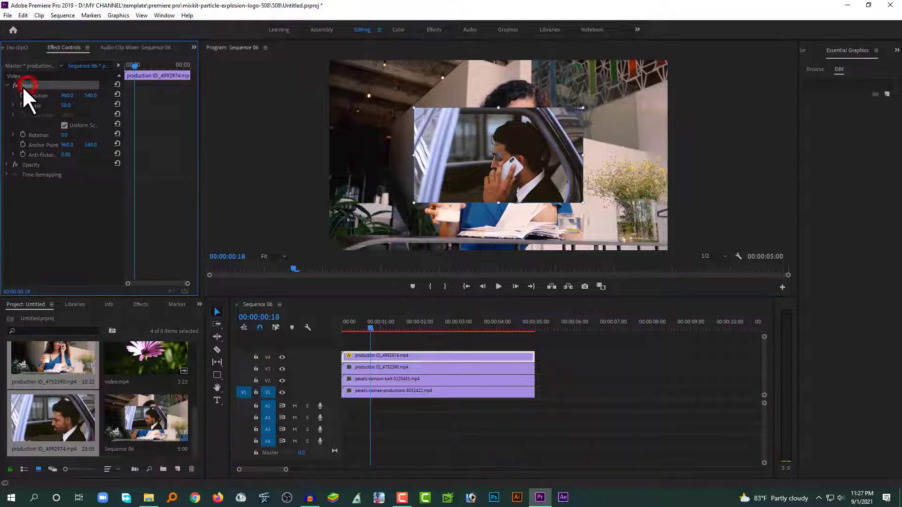
{"action": "right_click", "coordinate": [33, 85]}
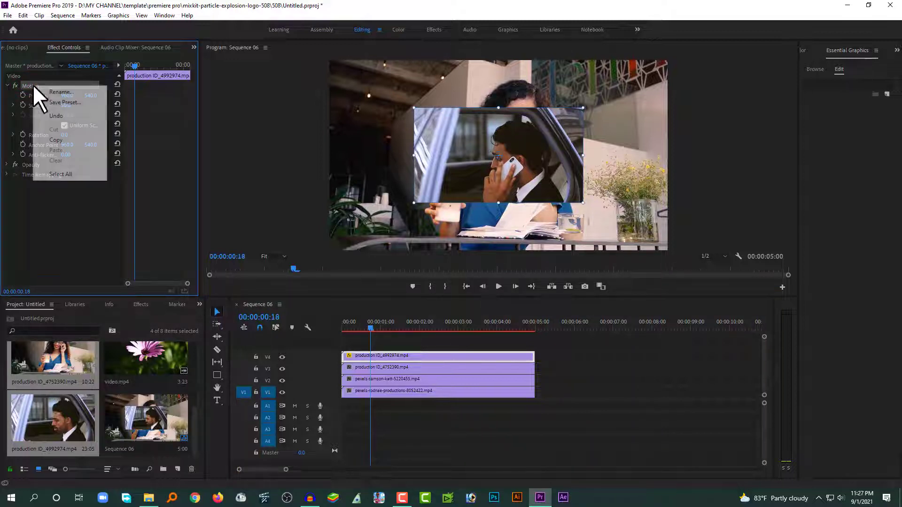
{"action": "left_click", "coordinate": [58, 140]}
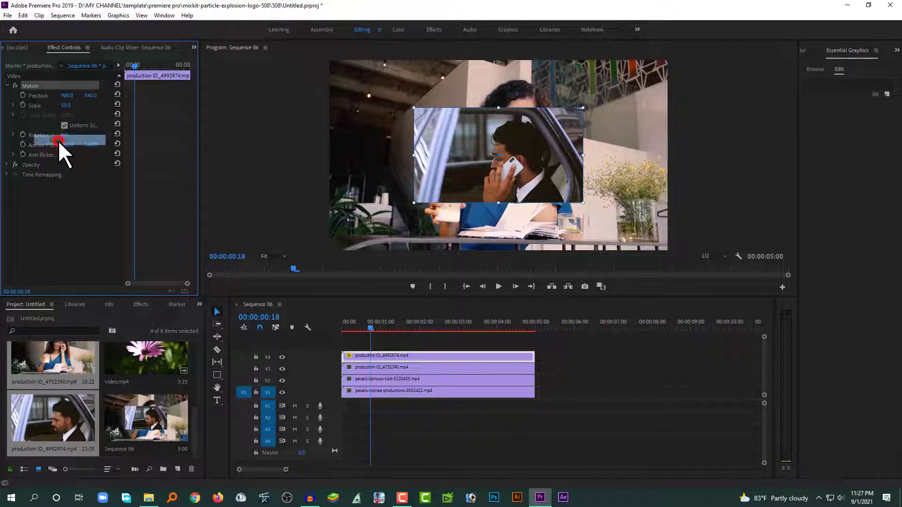
{"action": "left_click_drag", "start_coordinate": [545, 368], "coordinate": [450, 410]}
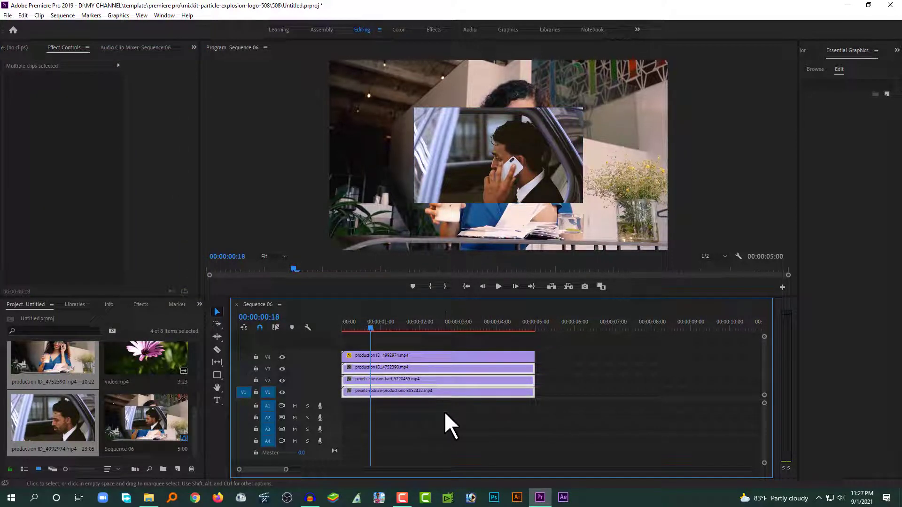
Paste the Motion attributes so V1–V3 clips also sit at 50% scale, then verify them
{"action": "key", "text": "ctrl+v"}
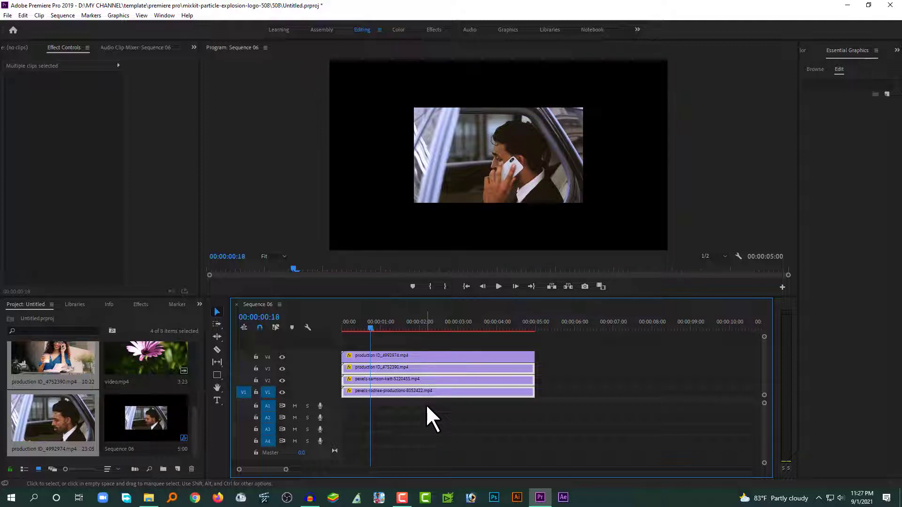
{"action": "left_click", "coordinate": [408, 357]}
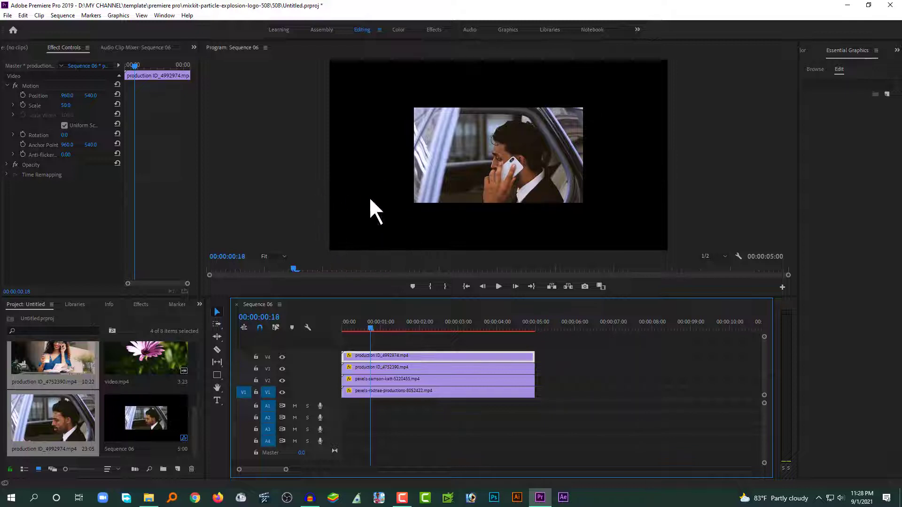
{"action": "left_click", "coordinate": [458, 393]}
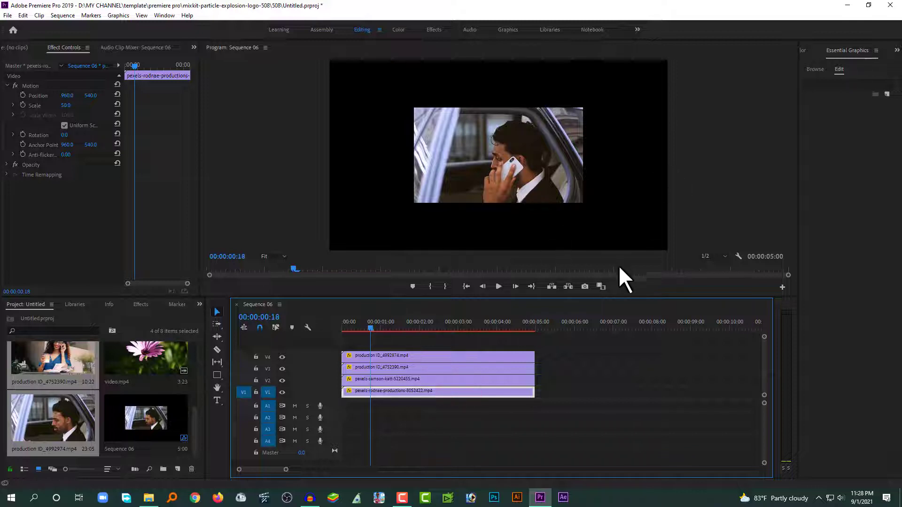
{"action": "left_click", "coordinate": [413, 342]}
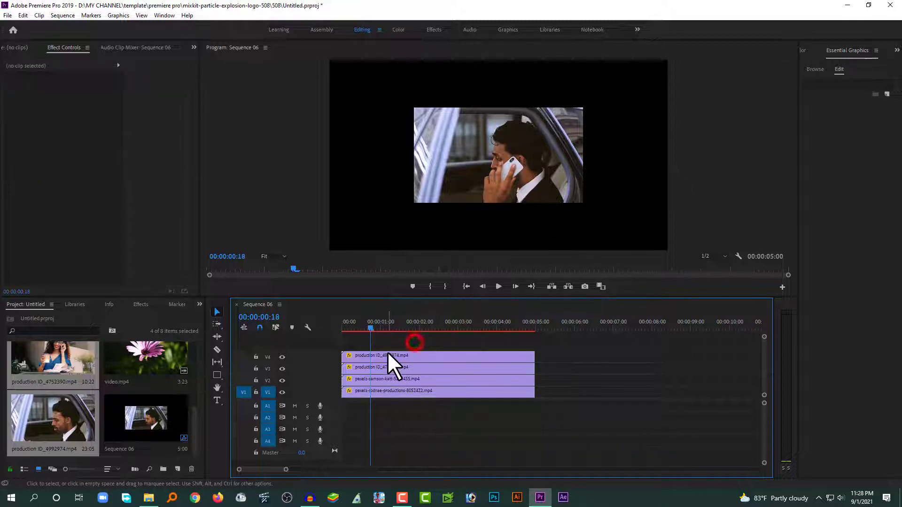
{"action": "left_click", "coordinate": [379, 356]}
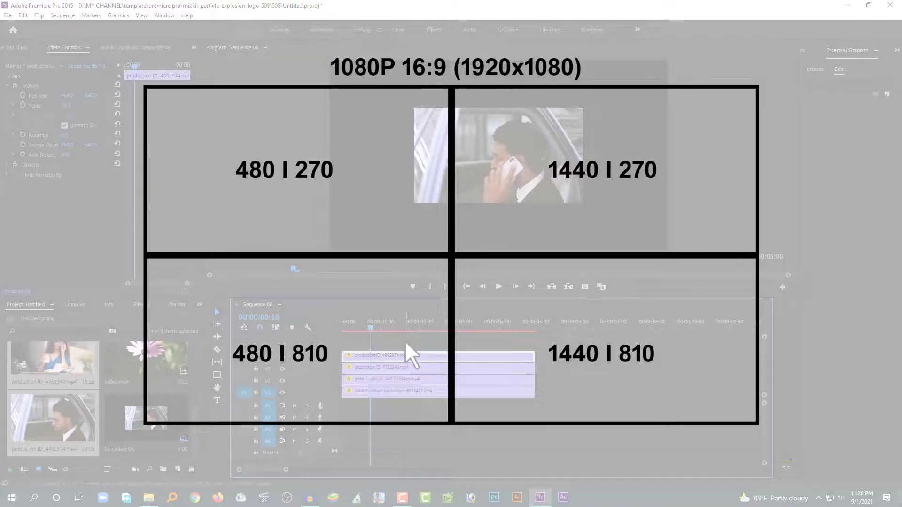
Move the V4 production ID_4992974 clip to Position 480, 270 in the top-left quadrant
{"action": "left_click_drag", "start_coordinate": [405, 335], "coordinate": [399, 415]}
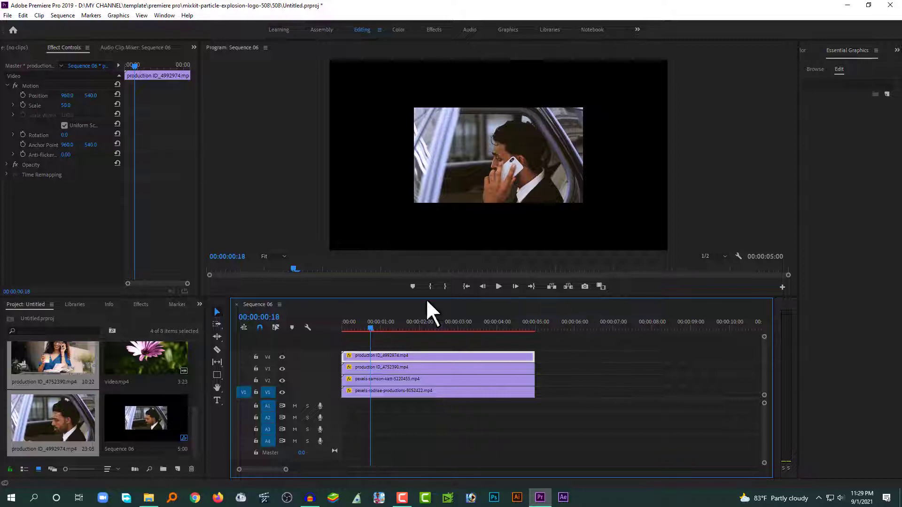
{"action": "left_click", "coordinate": [405, 337]}
{"action": "left_click", "coordinate": [396, 356]}
{"action": "left_click", "coordinate": [67, 96]}
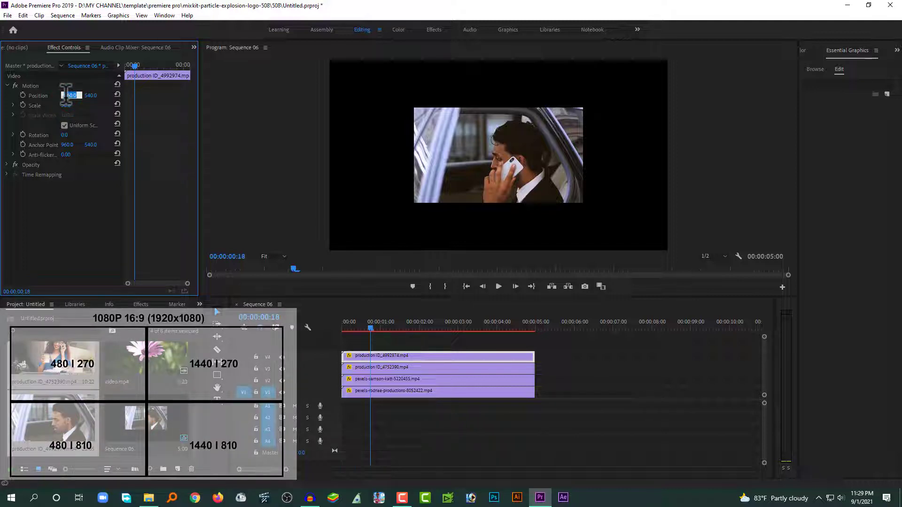
{"action": "type", "text": "480"}
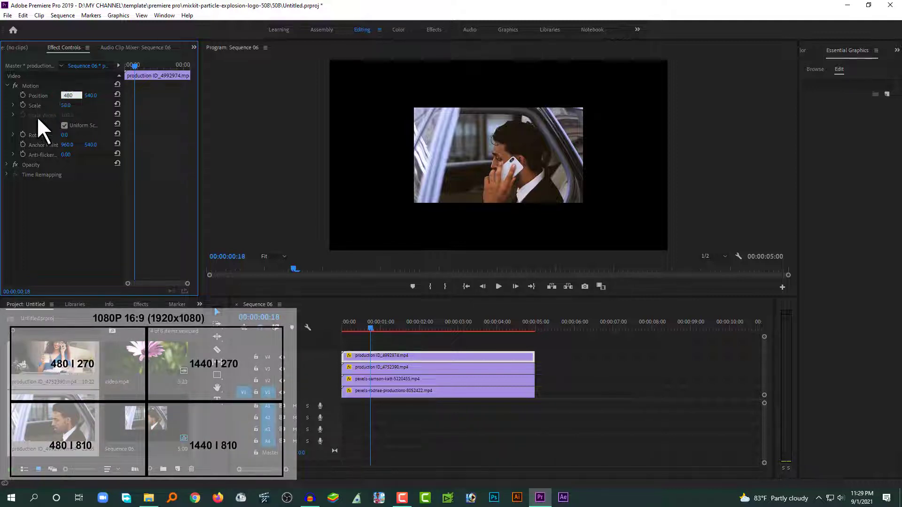
{"action": "left_click", "coordinate": [91, 95]}
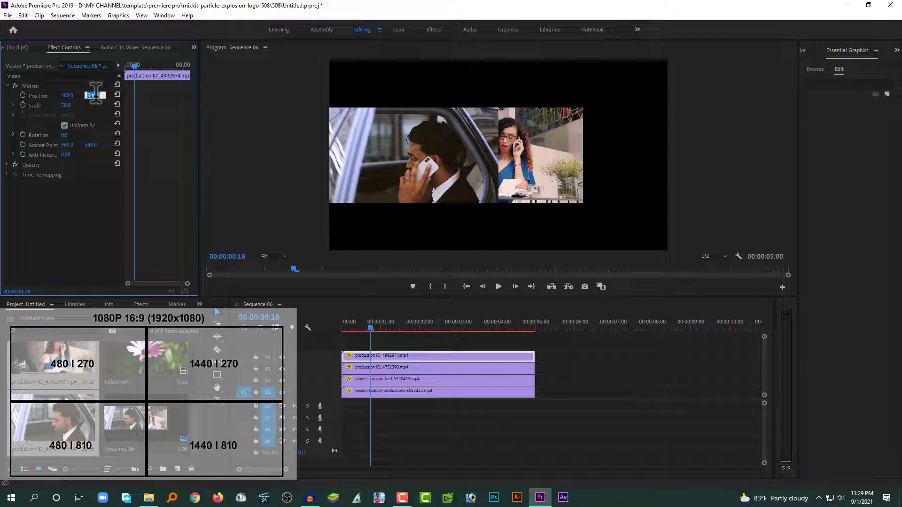
{"action": "type", "text": "270"}
{"action": "left_click", "coordinate": [72, 200]}
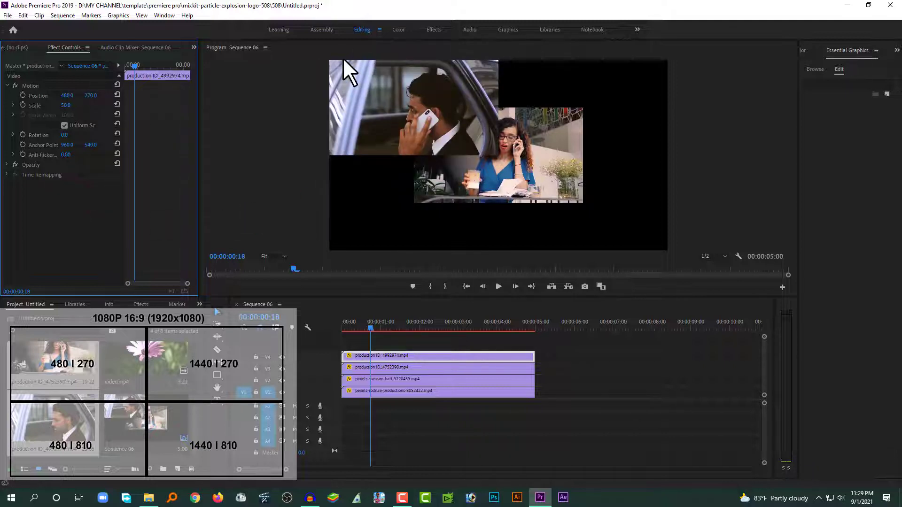
{"action": "left_click", "coordinate": [394, 367]}
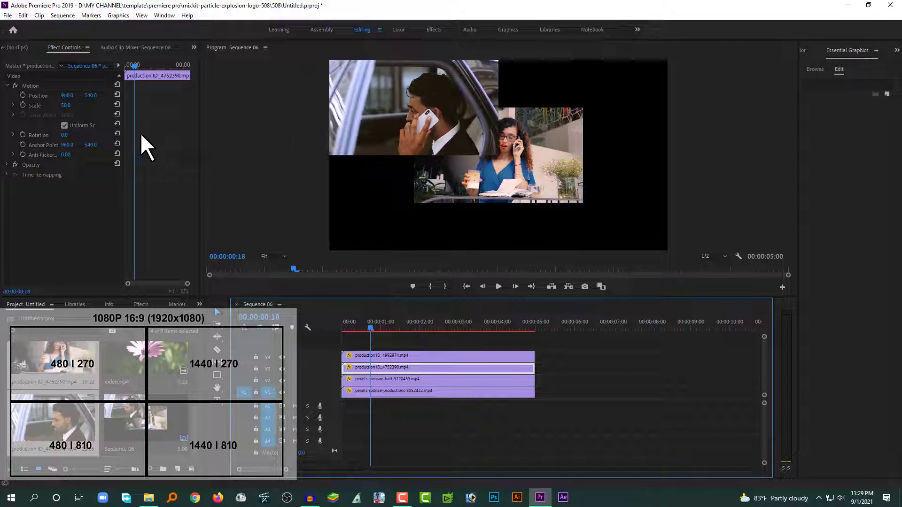
Set the woman-at-the-table clip's Position to 1440, 270 for the top-right quadrant
{"action": "left_click", "coordinate": [65, 96]}
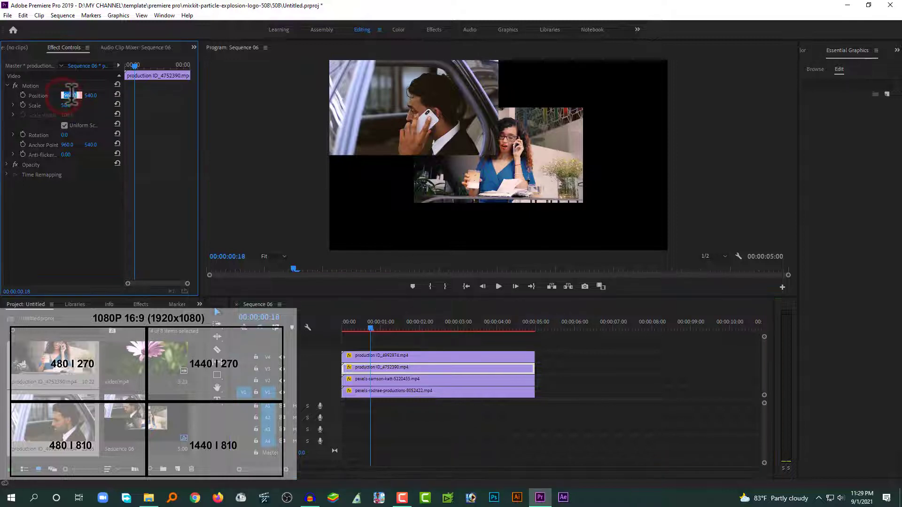
{"action": "type", "text": "1440"}
{"action": "left_click", "coordinate": [94, 96]}
{"action": "type", "text": "27"}
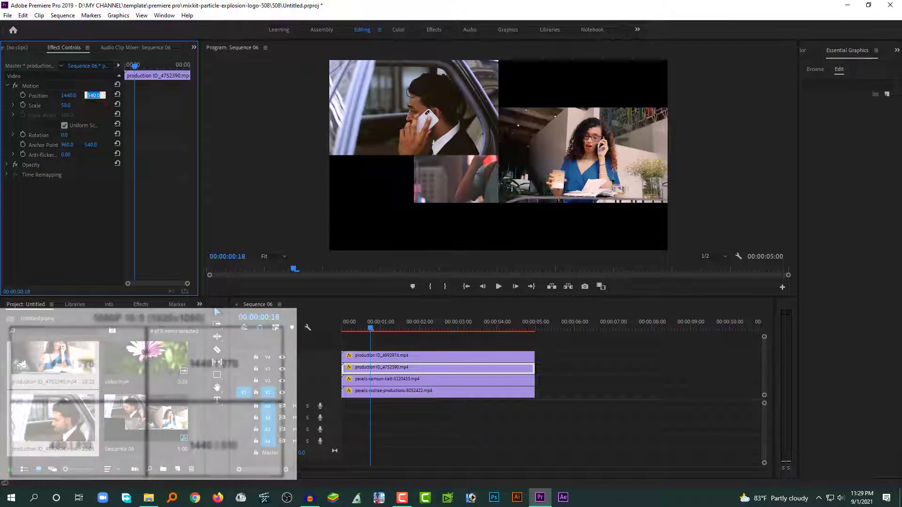
{"action": "type", "text": "0"}
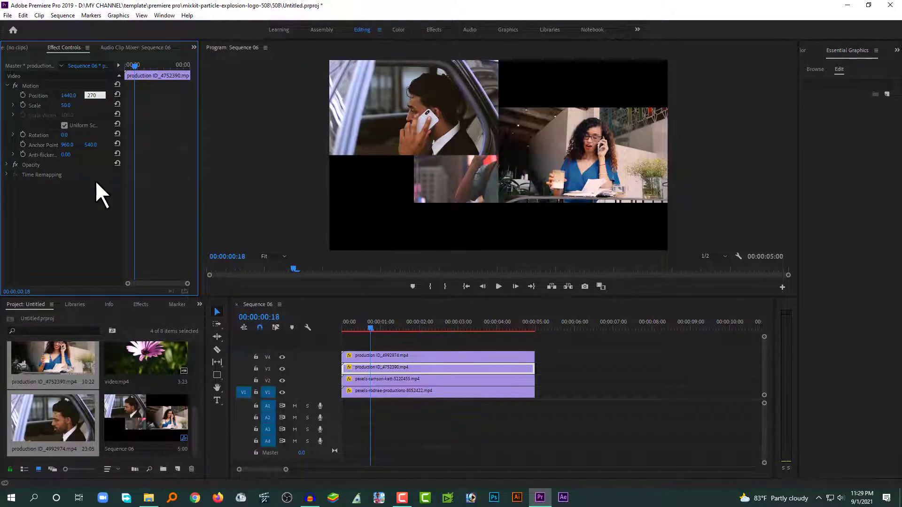
{"action": "left_click", "coordinate": [90, 203]}
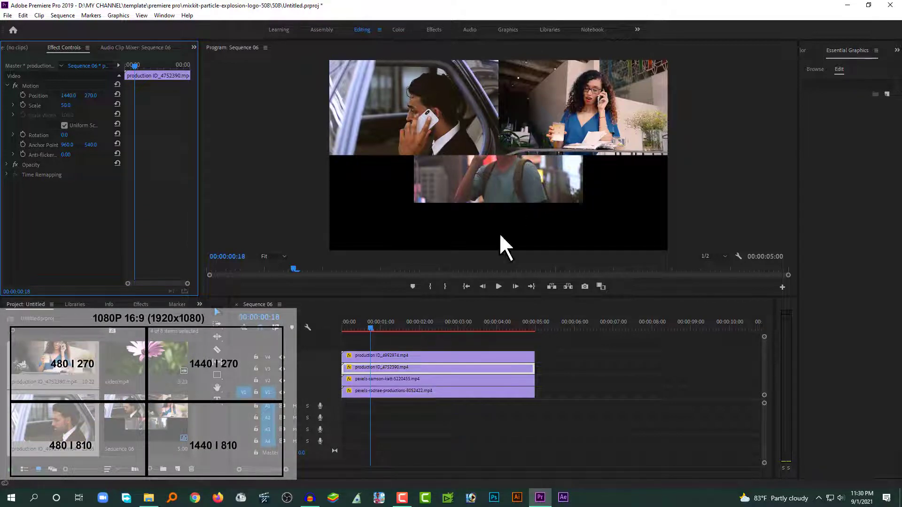
Place the samson-katt backpack street clip at Position 480, 810 in the bottom-left quadrant
{"action": "left_click", "coordinate": [381, 379]}
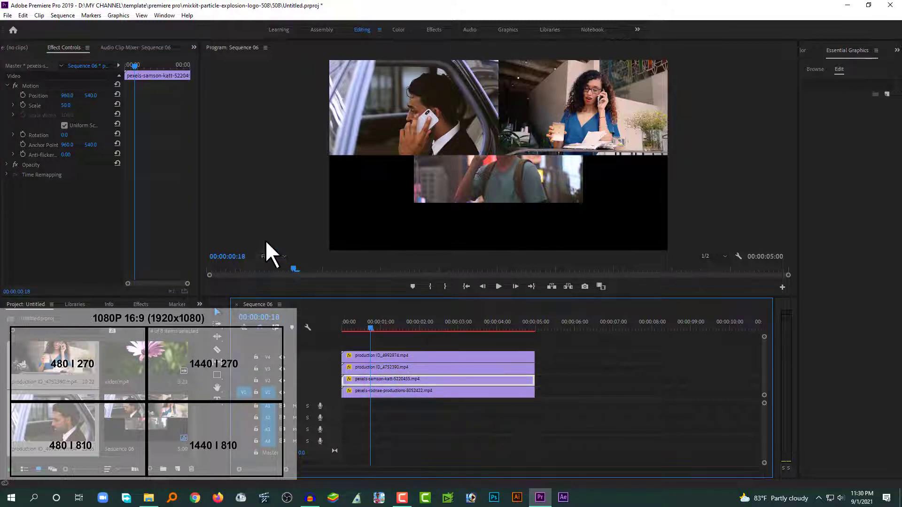
{"action": "left_click", "coordinate": [66, 96]}
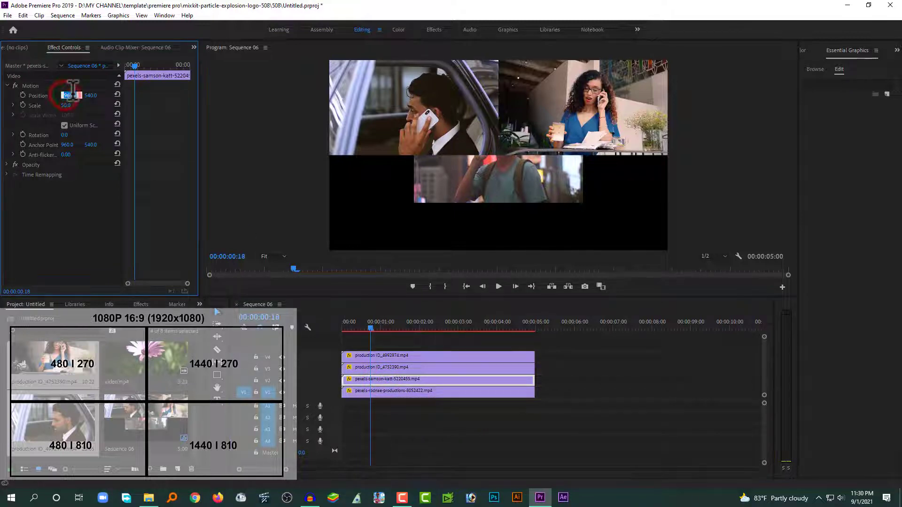
{"action": "type", "text": "480"}
{"action": "left_click", "coordinate": [93, 95]}
{"action": "type", "text": "8"}
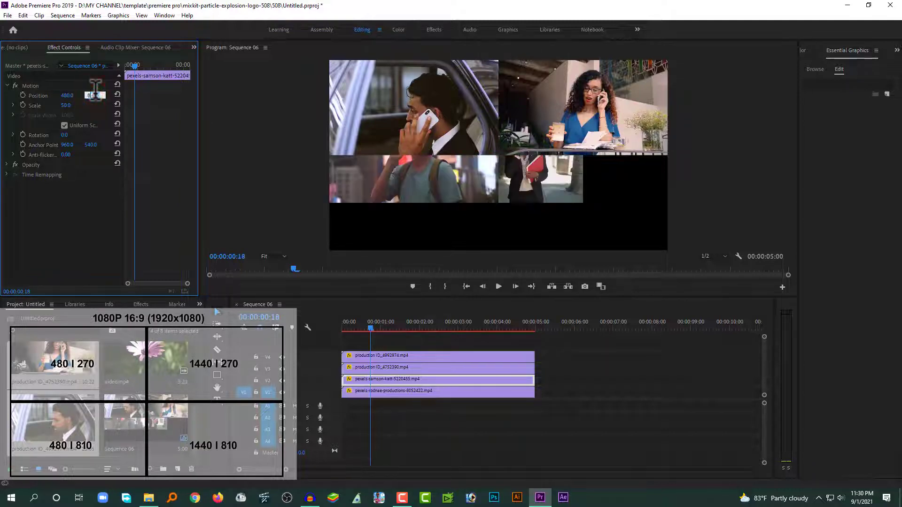
{"action": "type", "text": "10"}
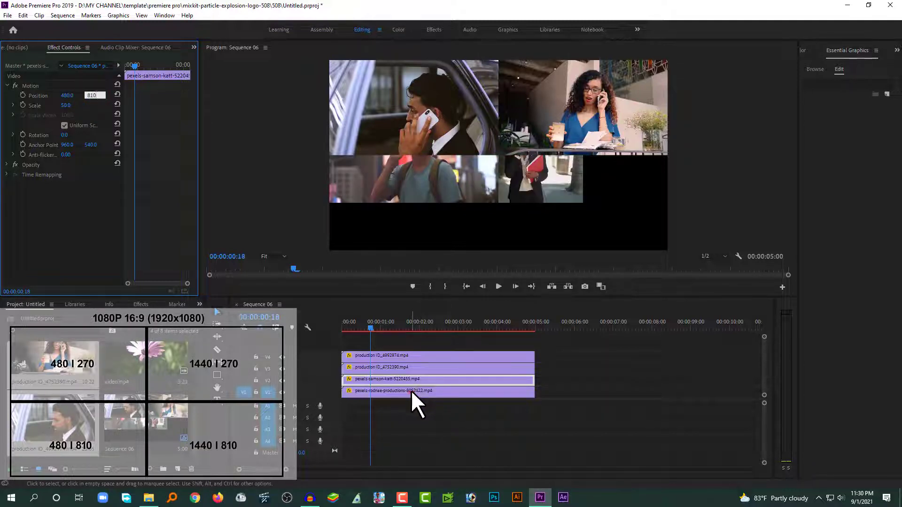
{"action": "left_click", "coordinate": [411, 390]}
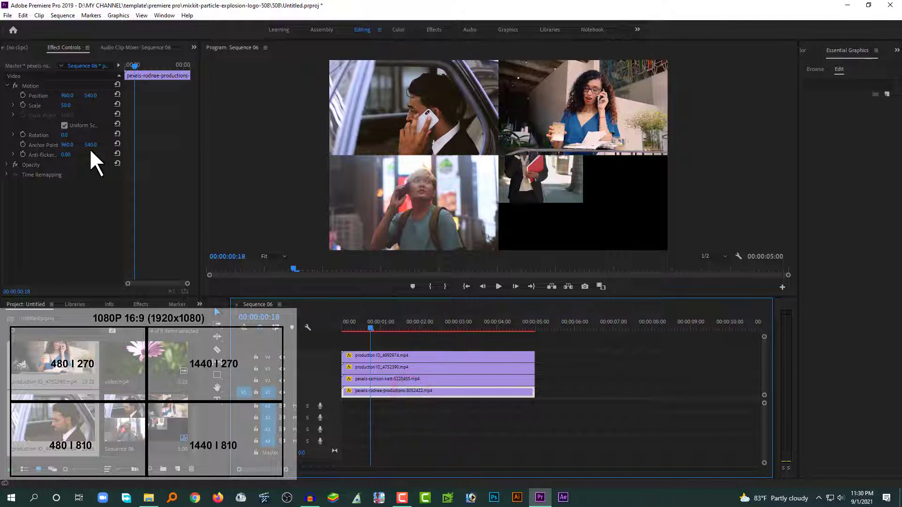
Set the rodnae clip's horizontal position to 1440
{"action": "left_click", "coordinate": [68, 95]}
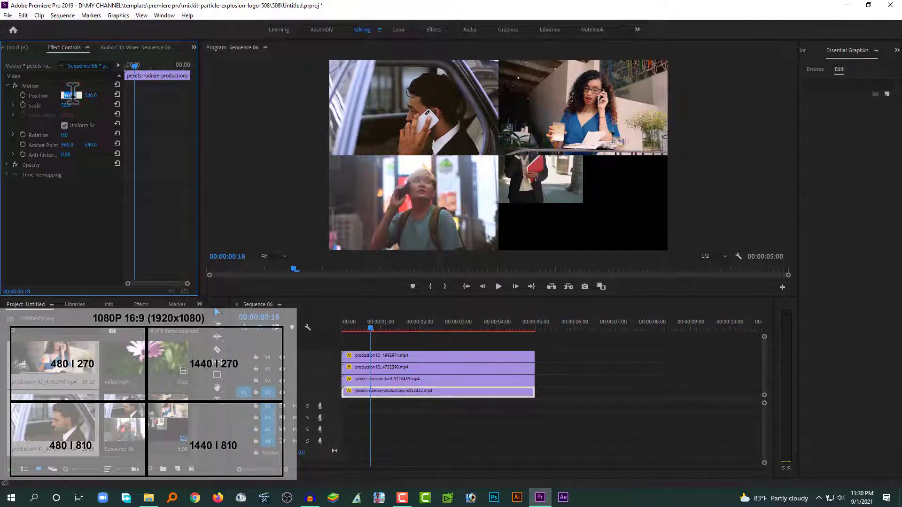
{"action": "type", "text": "1440"}
{"action": "left_click", "coordinate": [92, 95]}
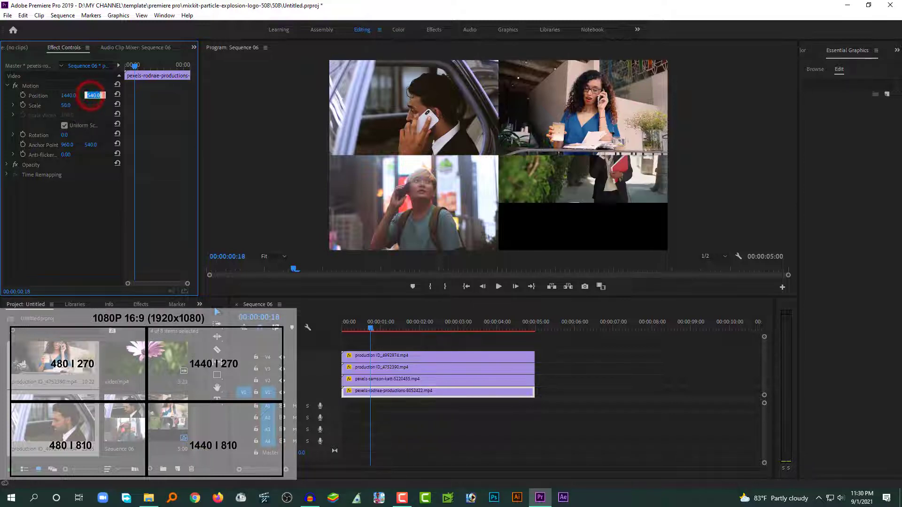
Set the rodnae clip's Y position to 810, completing the 2×2 grid
{"action": "type", "text": "810"}
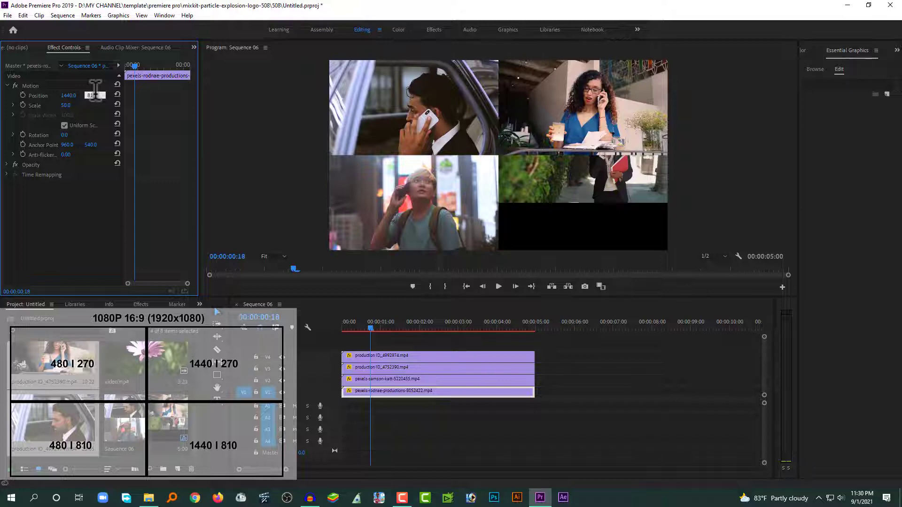
{"action": "left_click", "coordinate": [566, 354]}
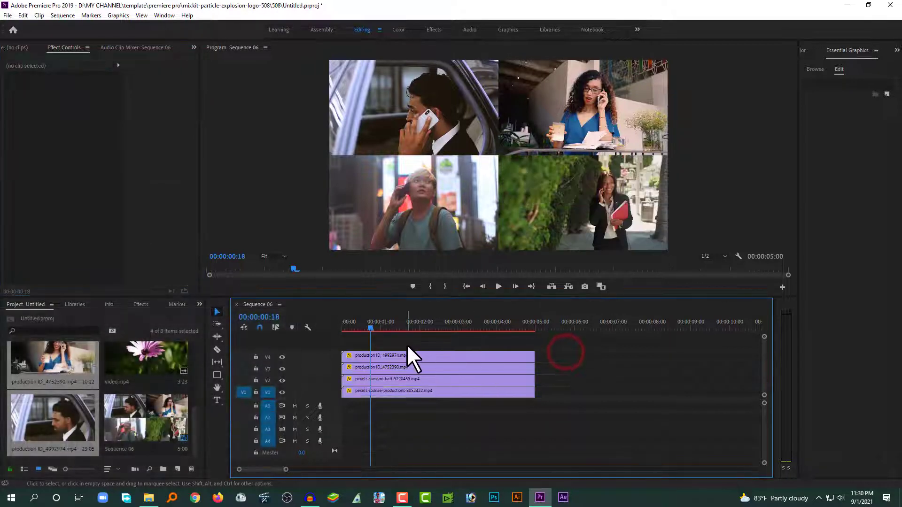
{"action": "left_click_drag", "start_coordinate": [408, 342], "coordinate": [407, 399]}
{"action": "left_click", "coordinate": [396, 354]}
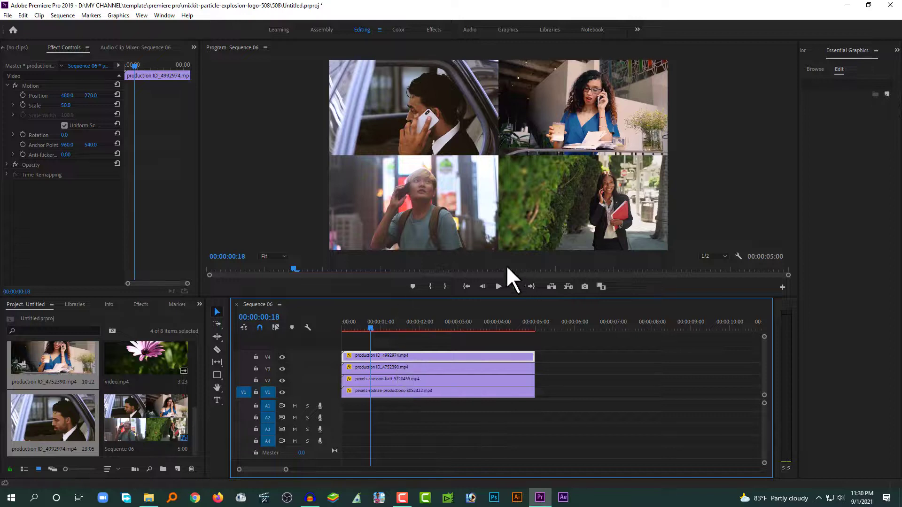
Scrub to preview the split screen, park at frame 10, and select the V4 clip
{"action": "left_click_drag", "start_coordinate": [365, 326], "coordinate": [340, 333]}
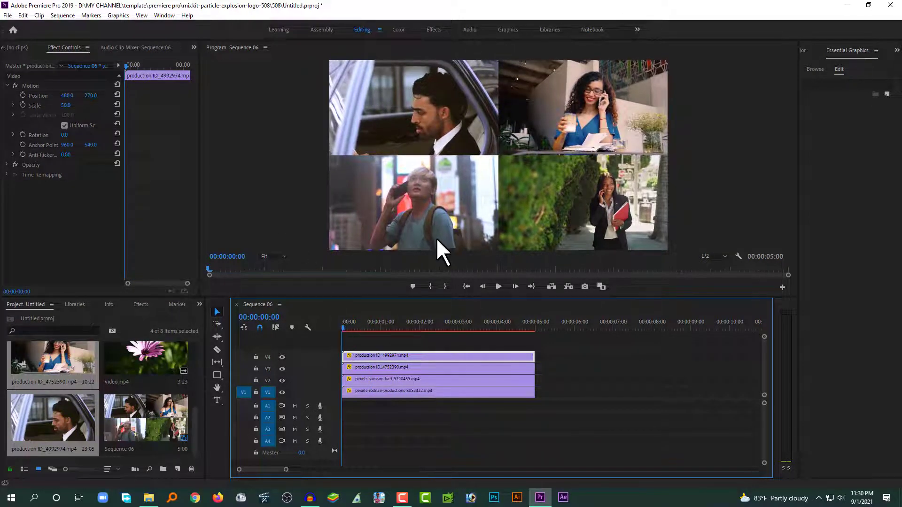
{"action": "left_click_drag", "start_coordinate": [350, 323], "coordinate": [365, 325]}
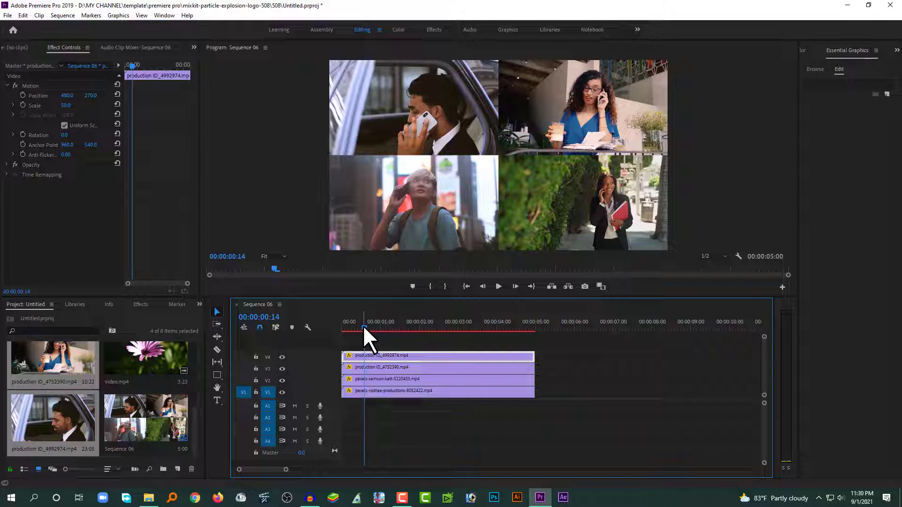
{"action": "left_click_drag", "start_coordinate": [363, 326], "coordinate": [334, 328]}
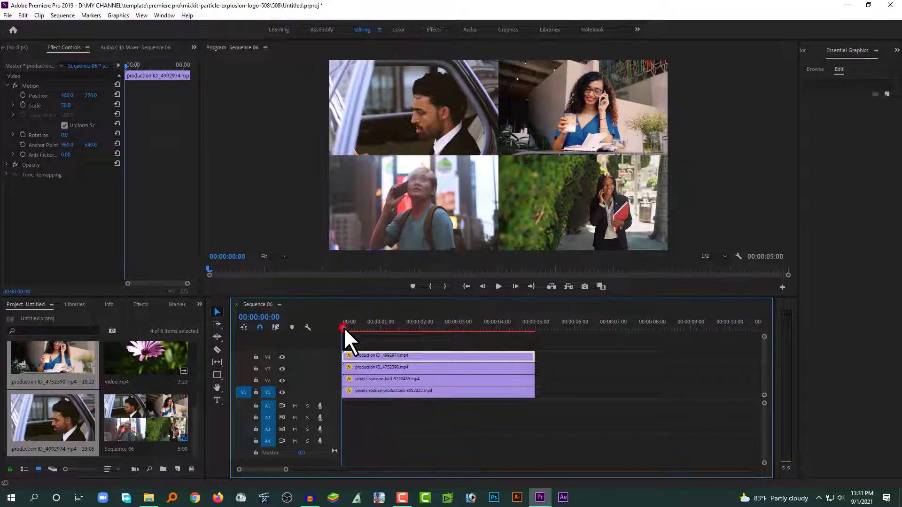
{"action": "left_click_drag", "start_coordinate": [343, 327], "coordinate": [355, 330]}
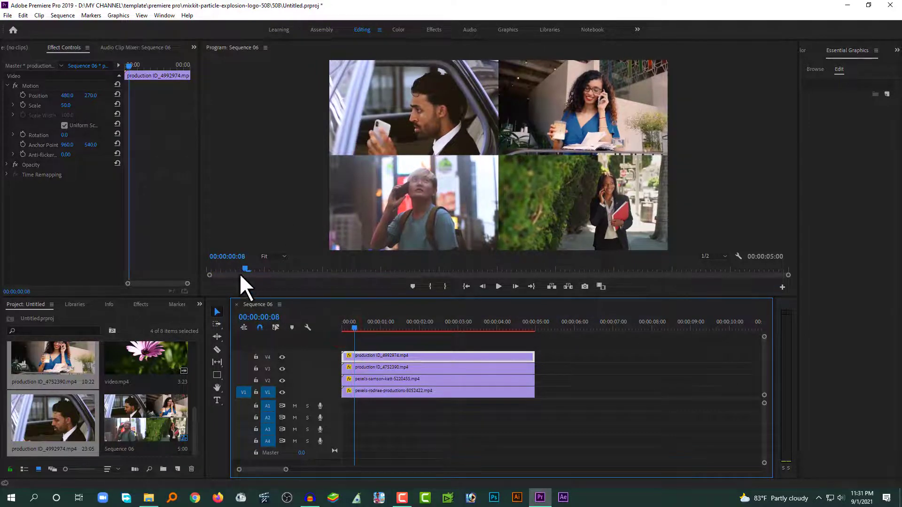
{"action": "left_click", "coordinate": [380, 328]}
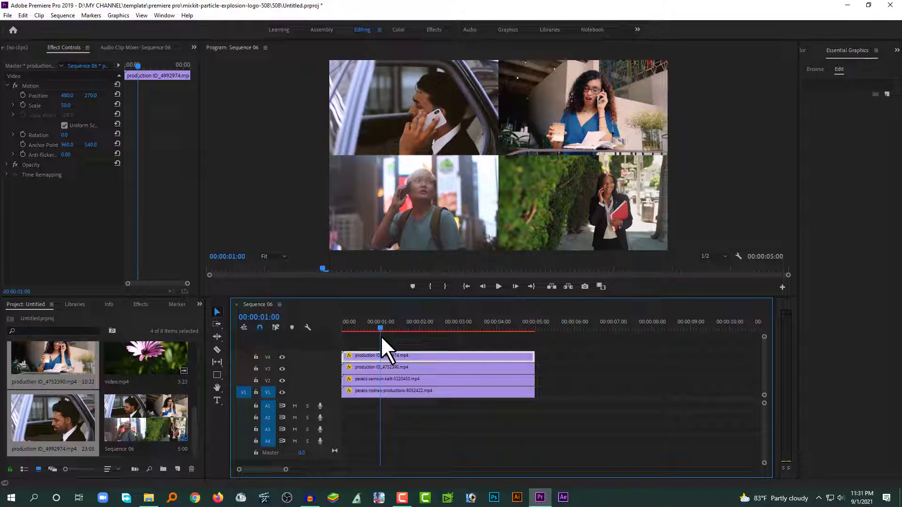
{"action": "left_click_drag", "start_coordinate": [381, 336], "coordinate": [364, 339]}
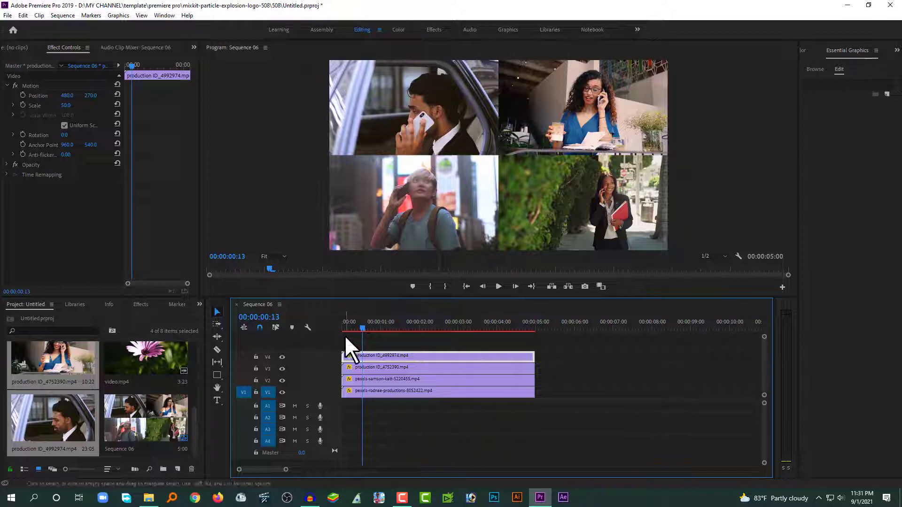
{"action": "mouse_move", "coordinate": [363, 327]}
{"action": "left_mouse_down"}
{"action": "mouse_move", "coordinate": [349, 329]}
{"action": "mouse_move", "coordinate": [357, 329]}
{"action": "left_mouse_up"}
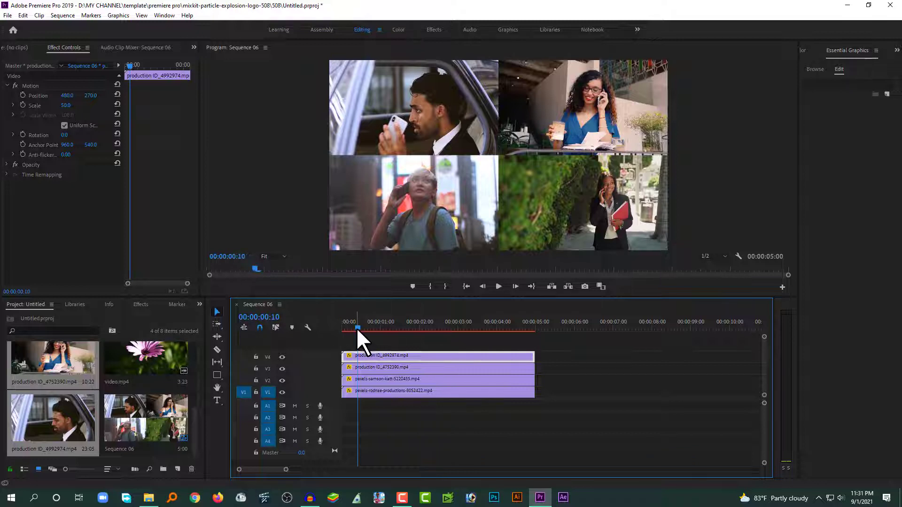
{"action": "left_click", "coordinate": [362, 343]}
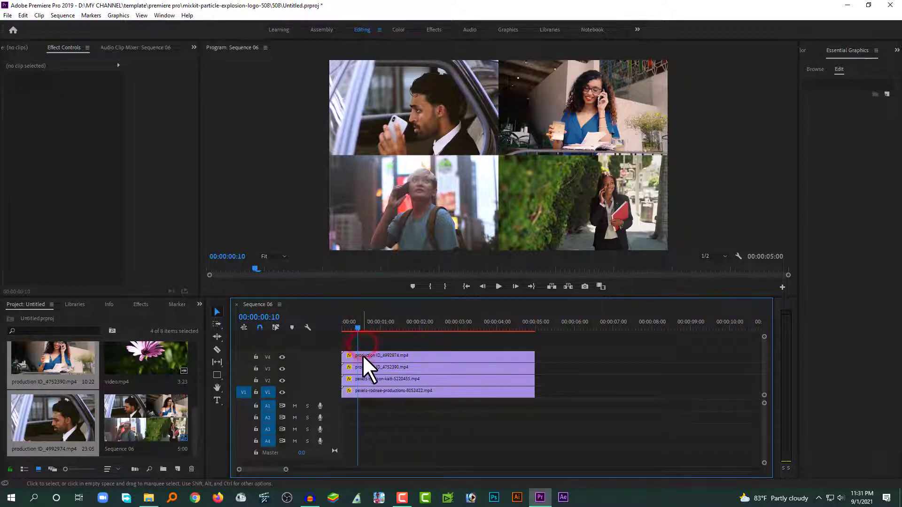
{"action": "left_click", "coordinate": [384, 356]}
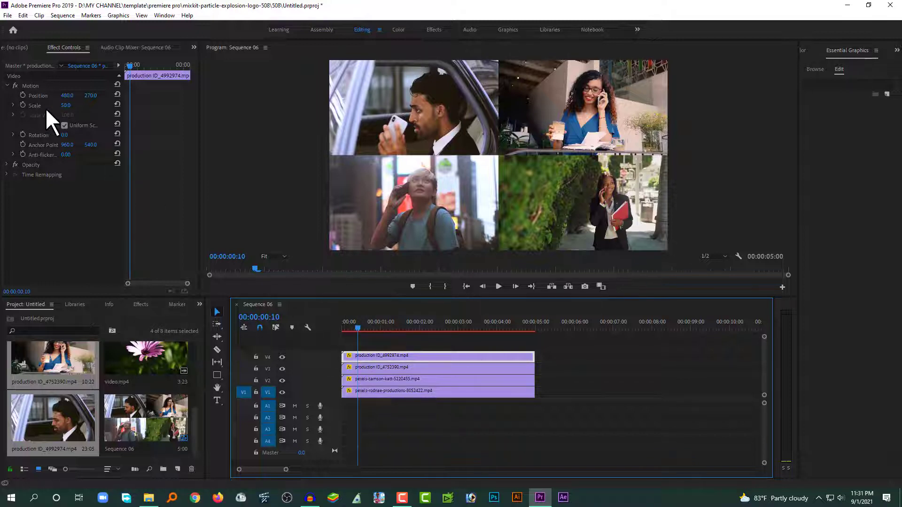
Add a Position keyframe at 00:00:00:10 to the V4, V3, V2 and V1 clips
{"action": "left_click", "coordinate": [23, 95]}
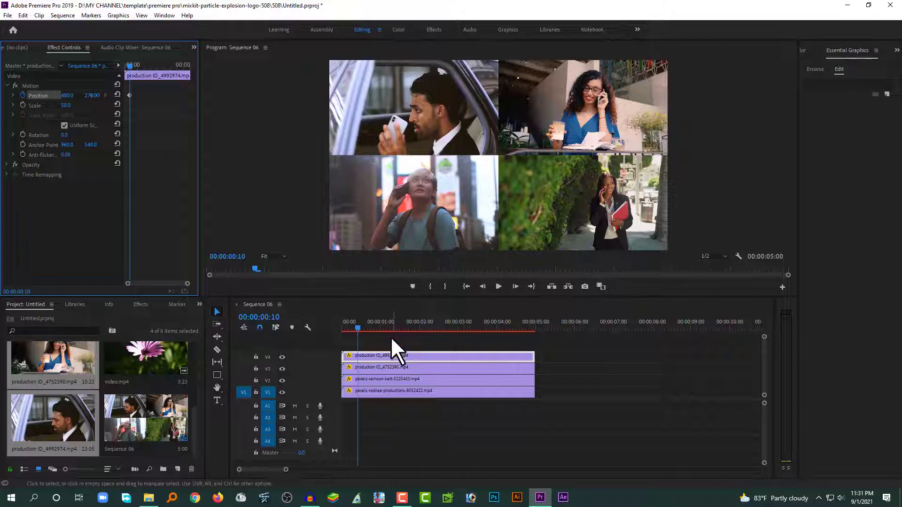
{"action": "left_click", "coordinate": [364, 367]}
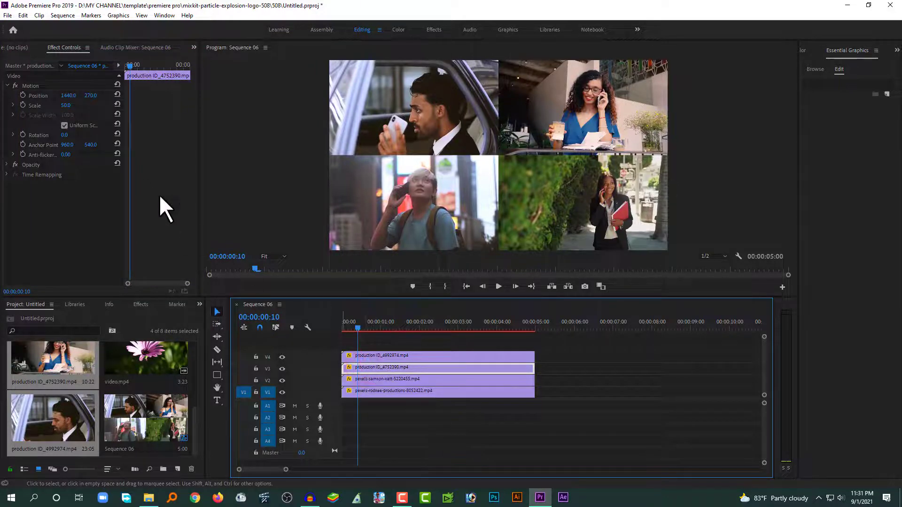
{"action": "left_click", "coordinate": [23, 95]}
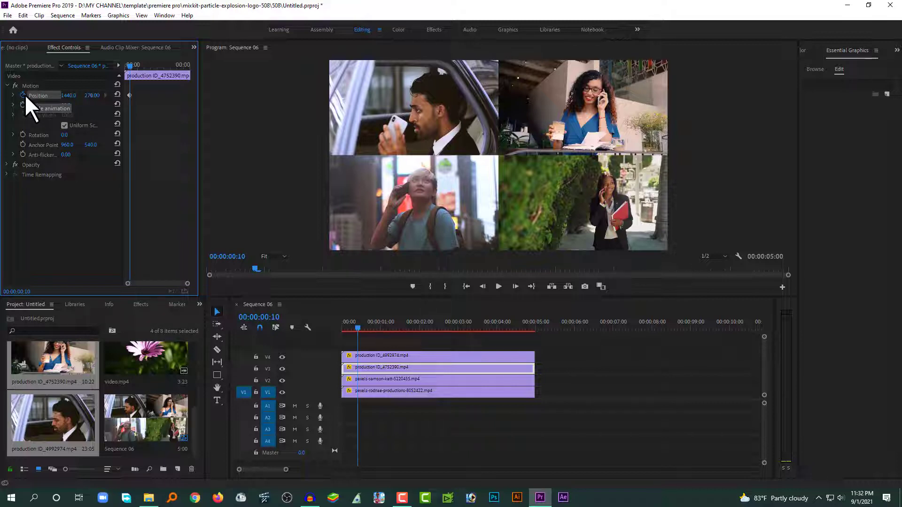
{"action": "left_click", "coordinate": [382, 380]}
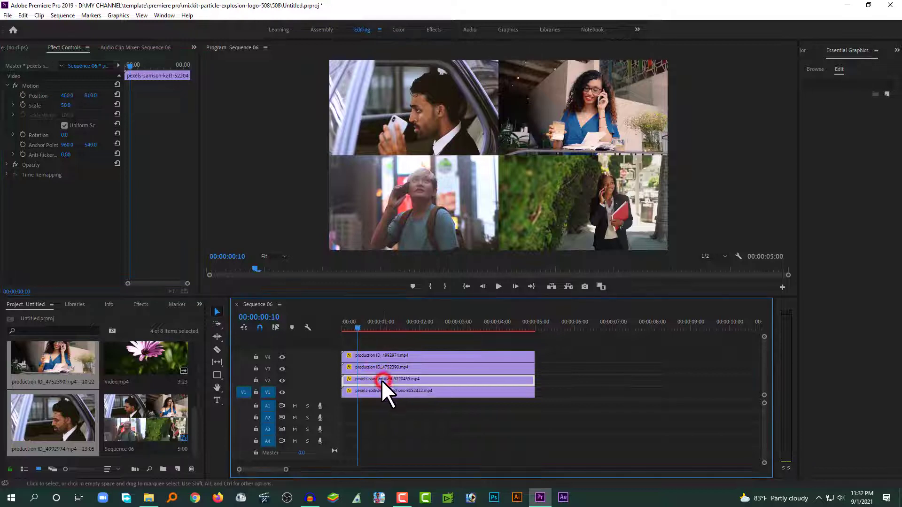
{"action": "left_click", "coordinate": [23, 95]}
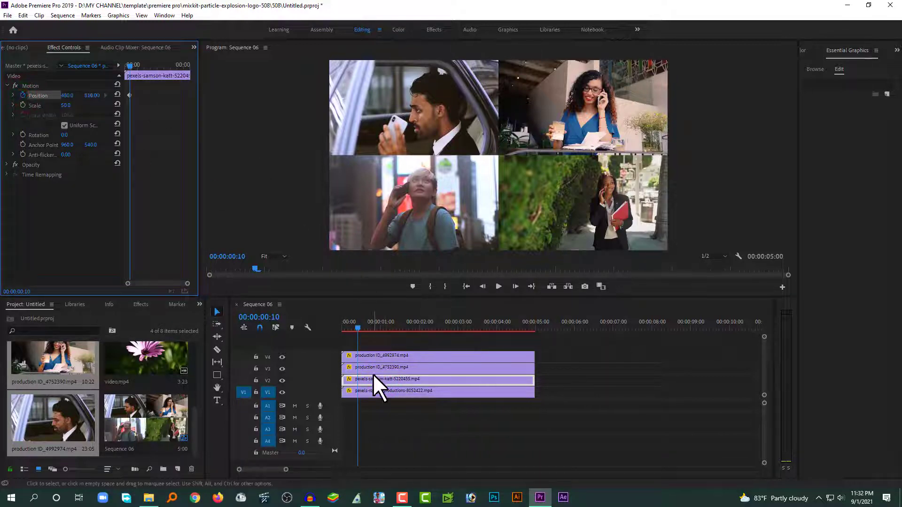
{"action": "left_click", "coordinate": [369, 393]}
{"action": "left_click", "coordinate": [23, 95]}
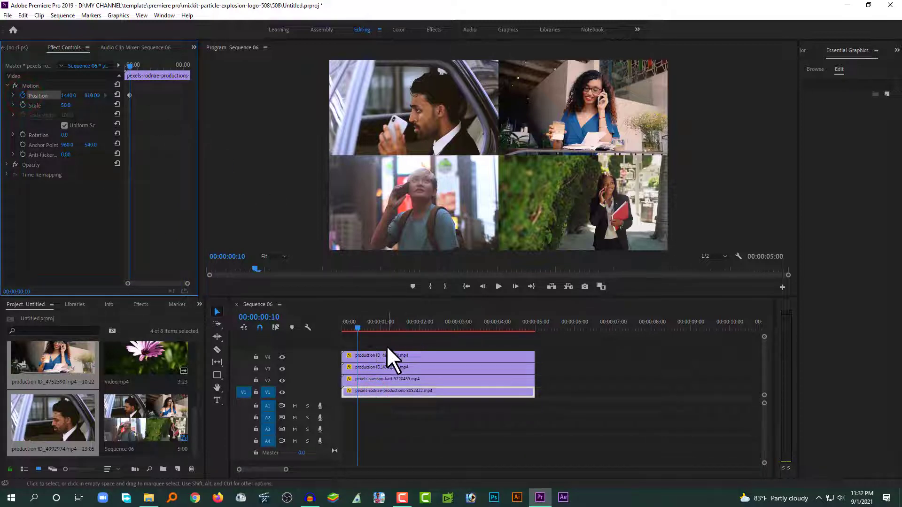
Verify each clip's Position keyframe, then return to frame 0 with the V4 clip selected
{"action": "left_click", "coordinate": [375, 355]}
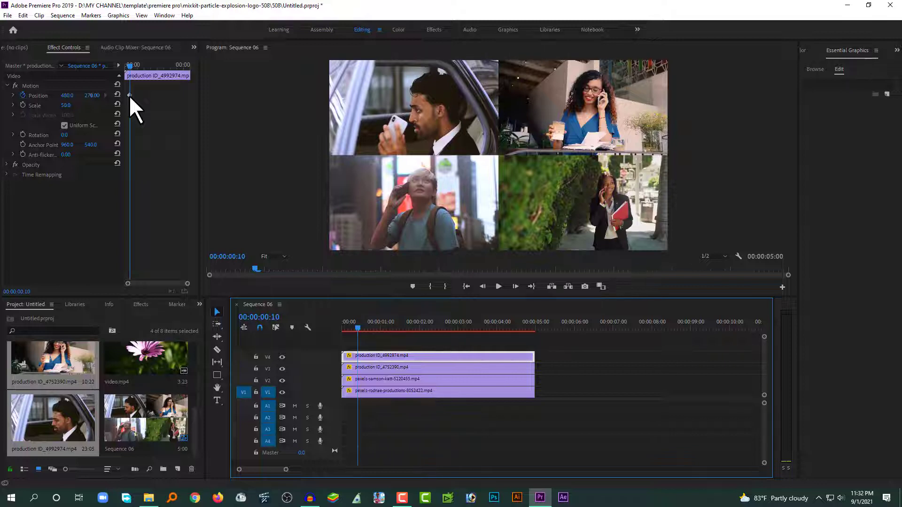
{"action": "left_click", "coordinate": [357, 367]}
{"action": "left_click", "coordinate": [364, 357]}
{"action": "left_click", "coordinate": [353, 367]}
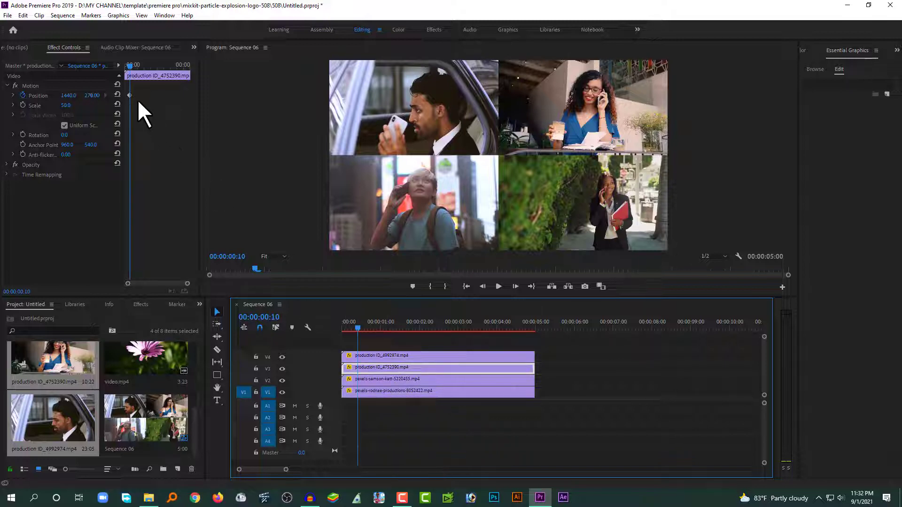
{"action": "left_click", "coordinate": [363, 380]}
{"action": "left_click", "coordinate": [364, 391]}
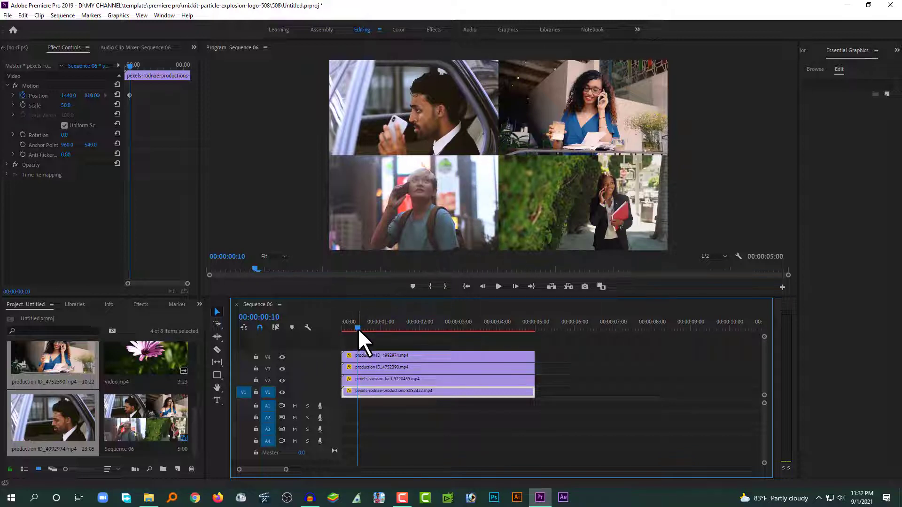
{"action": "left_click_drag", "start_coordinate": [357, 328], "coordinate": [336, 330]}
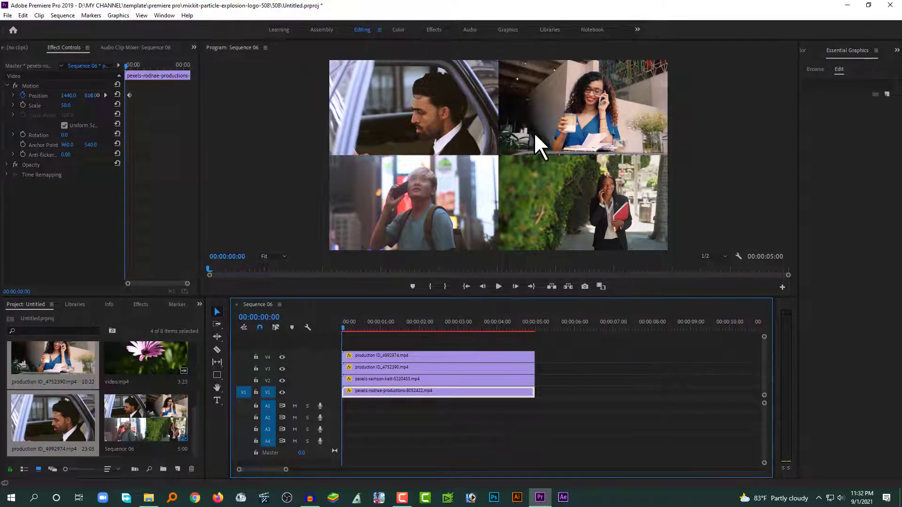
{"action": "left_click", "coordinate": [359, 357]}
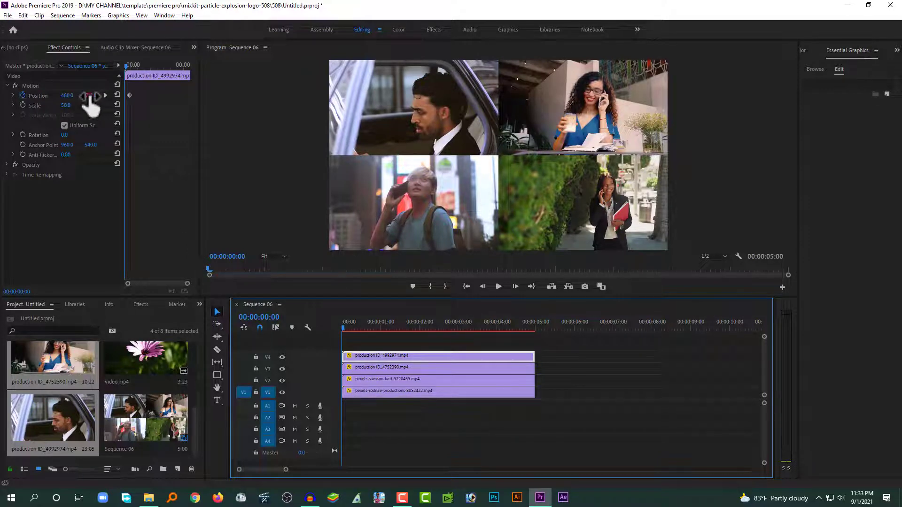
At frame 0, push the top-left clip up and the top-right clip right, out of frame
{"action": "left_click_drag", "start_coordinate": [88, 96], "coordinate": [38, 96]}
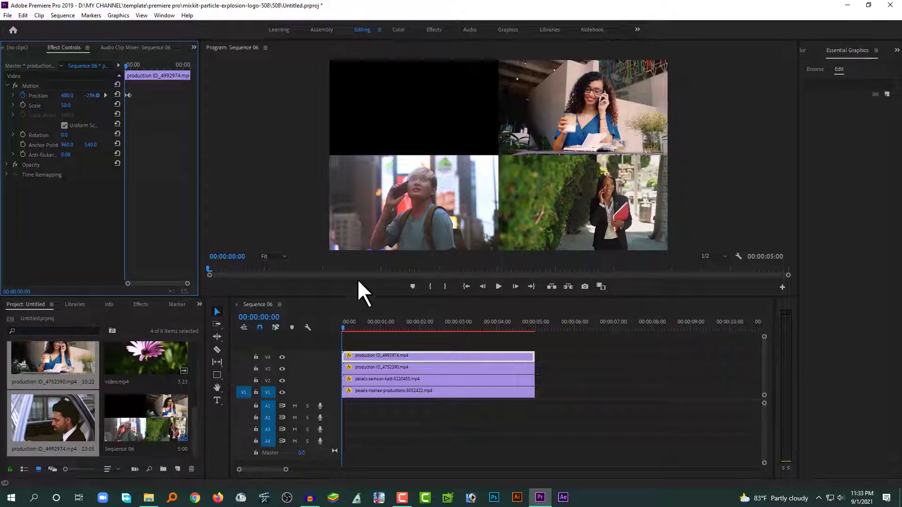
{"action": "left_click", "coordinate": [343, 329]}
{"action": "mouse_move", "coordinate": [346, 328]}
{"action": "left_mouse_down"}
{"action": "mouse_move", "coordinate": [359, 330]}
{"action": "mouse_move", "coordinate": [339, 333]}
{"action": "left_mouse_up"}
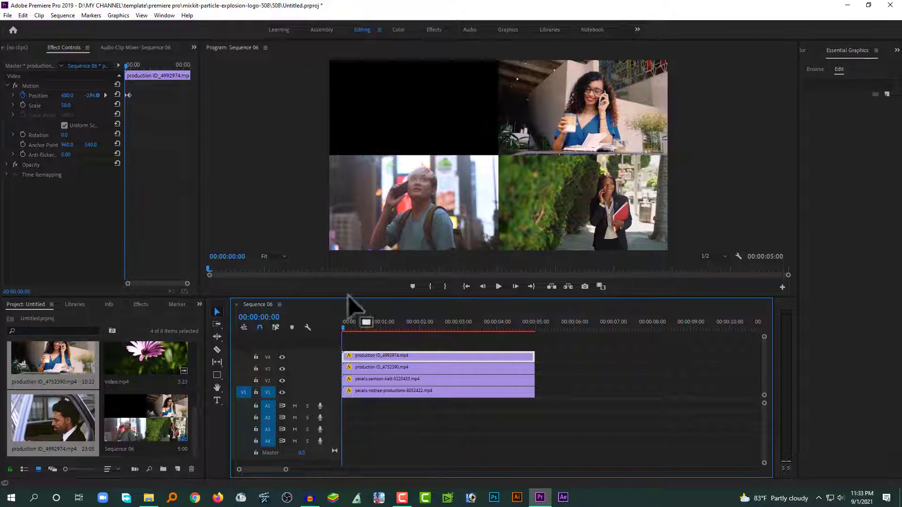
{"action": "left_click", "coordinate": [388, 369]}
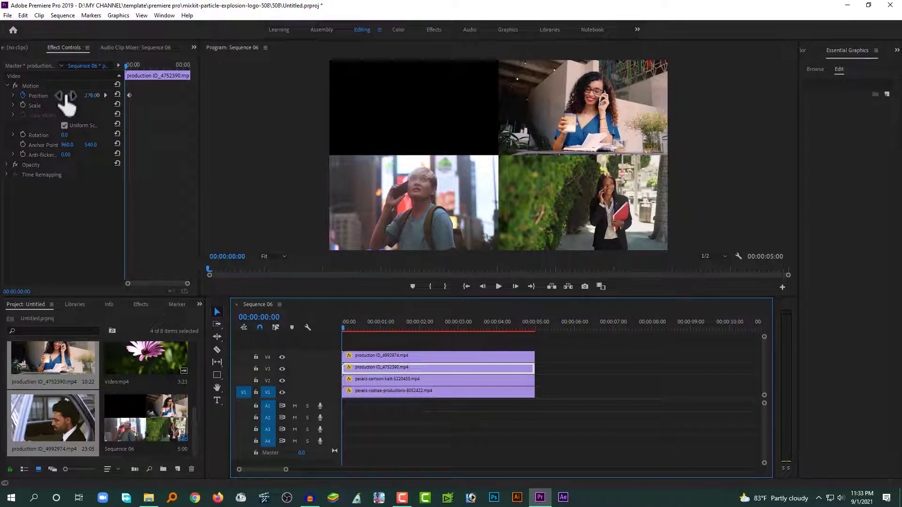
{"action": "left_click_drag", "start_coordinate": [66, 96], "coordinate": [353, 96]}
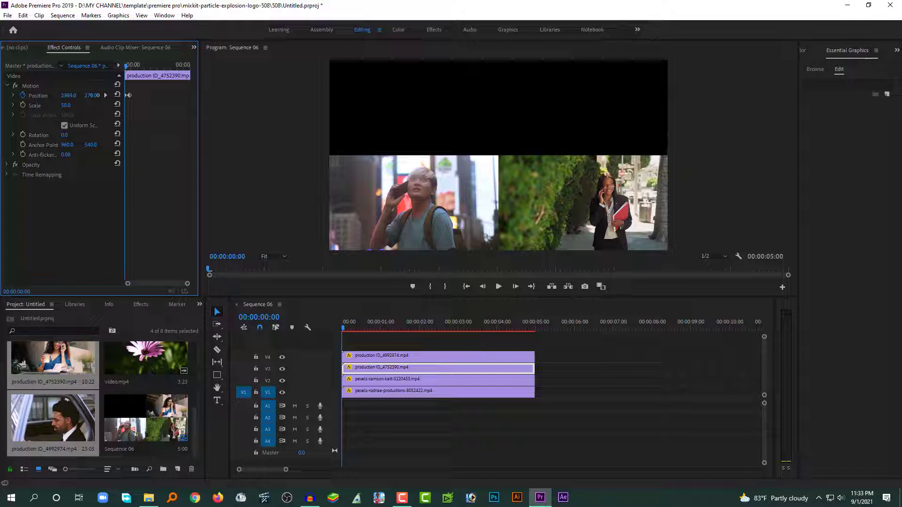
Slide the bottom-left clip off the left edge (X -482) and the bottom-right clip down out of frame
{"action": "left_click", "coordinate": [373, 379]}
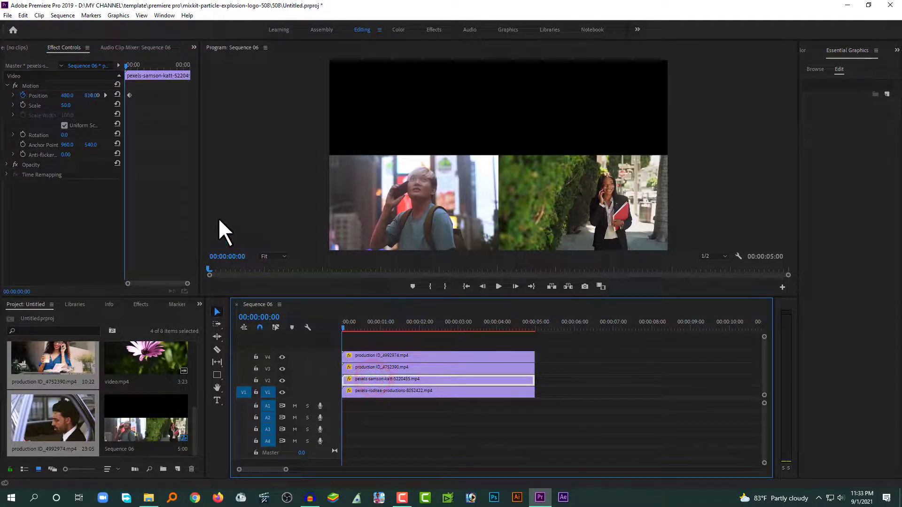
{"action": "left_click", "coordinate": [67, 95]}
{"action": "left_click_drag", "start_coordinate": [67, 95], "coordinate": [1, 95]}
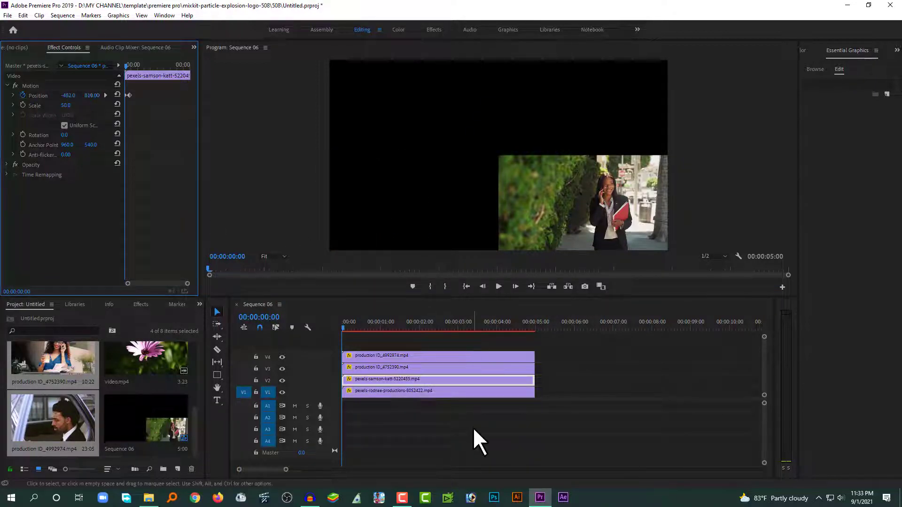
{"action": "left_click", "coordinate": [383, 394]}
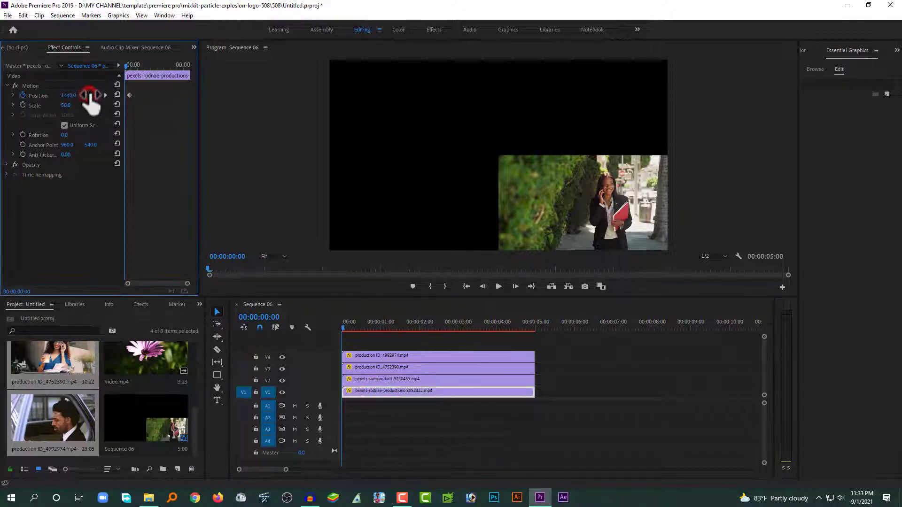
{"action": "left_click_drag", "start_coordinate": [92, 95], "coordinate": [148, 95]}
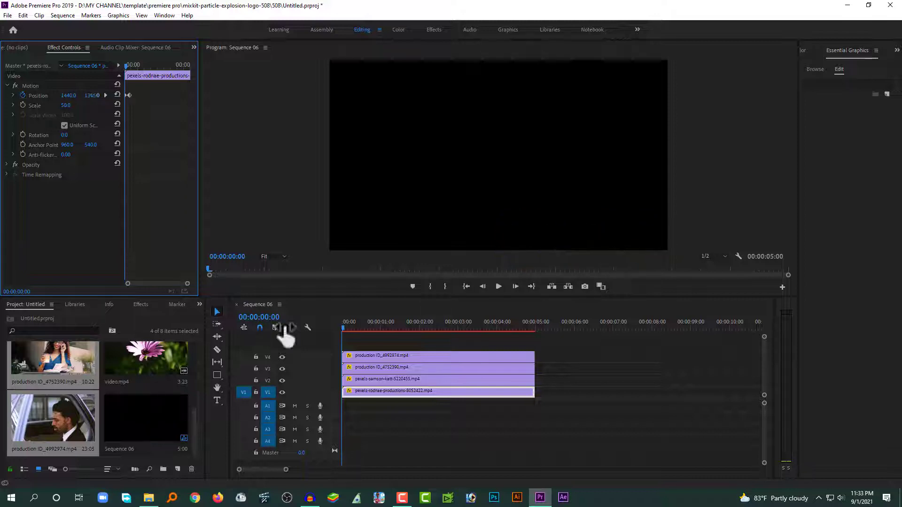
{"action": "left_click", "coordinate": [353, 340]}
{"action": "key", "text": "space"}
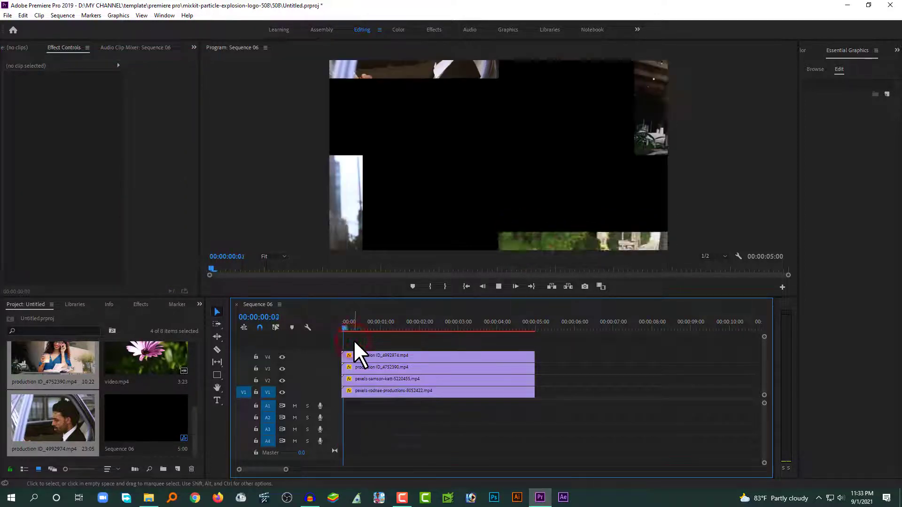
{"action": "left_click_drag", "start_coordinate": [355, 327], "coordinate": [342, 329]}
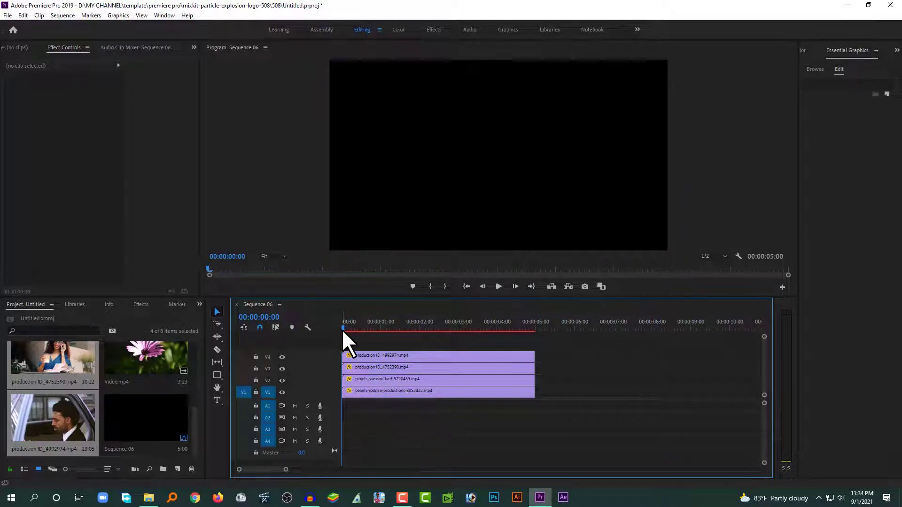
{"action": "key", "text": "space"}
{"action": "key", "text": "space"}
{"action": "left_click", "coordinate": [373, 356]}
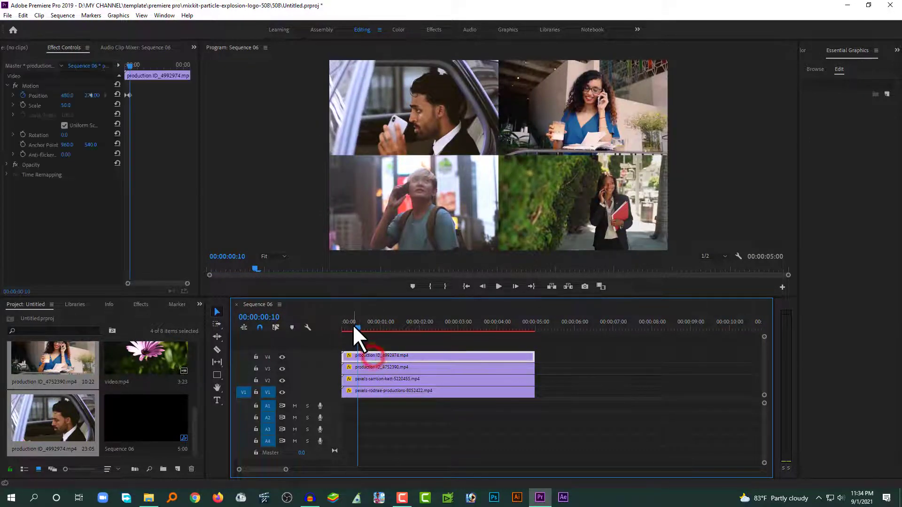
{"action": "left_click_drag", "start_coordinate": [352, 326], "coordinate": [340, 326]}
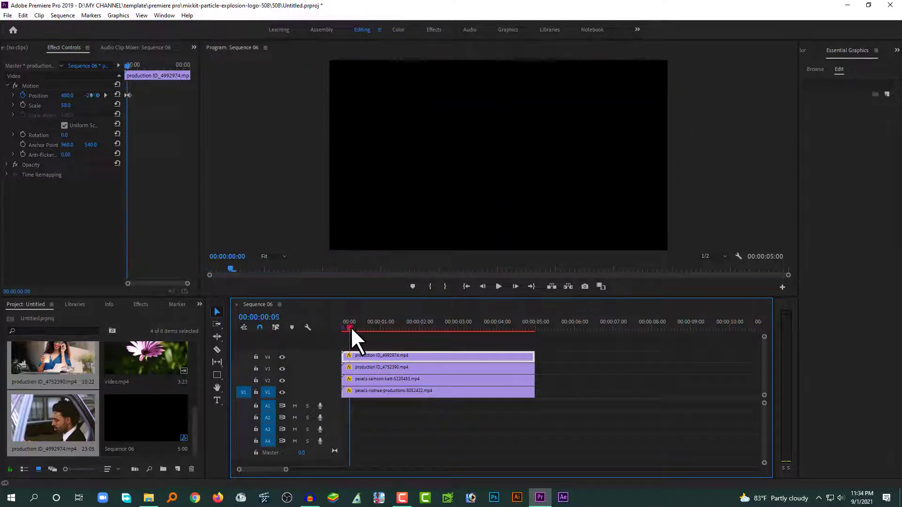
{"action": "left_click", "coordinate": [352, 326]}
{"action": "left_click", "coordinate": [368, 327]}
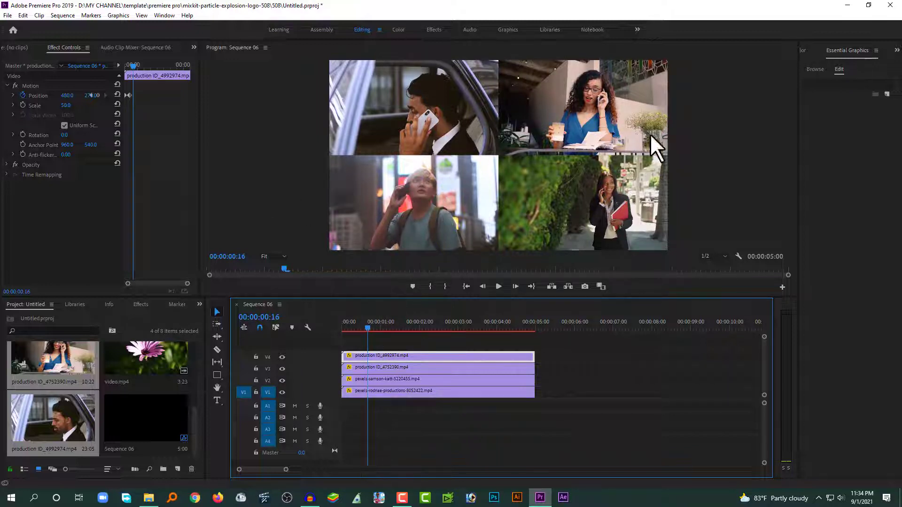
{"action": "left_click_drag", "start_coordinate": [372, 323], "coordinate": [342, 330]}
{"action": "key", "text": "space"}
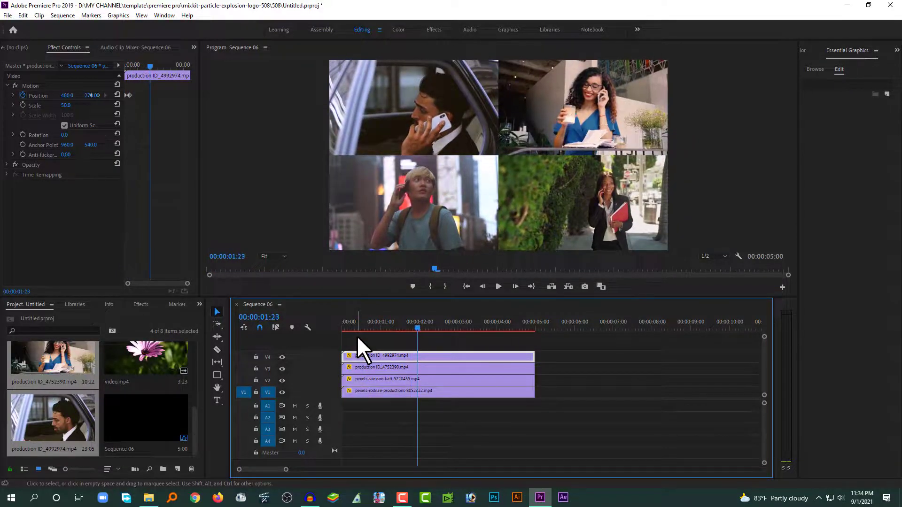
{"action": "left_click", "coordinate": [357, 336]}
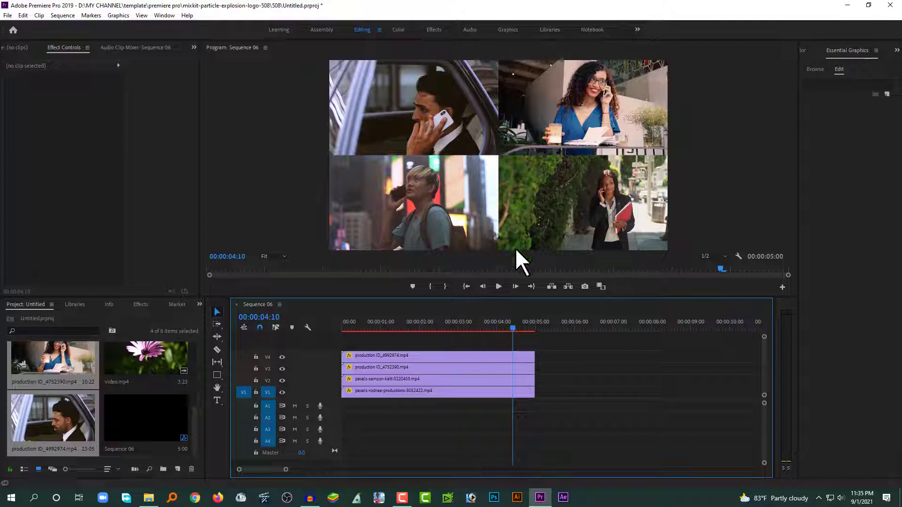
{"action": "left_click", "coordinate": [553, 115]}
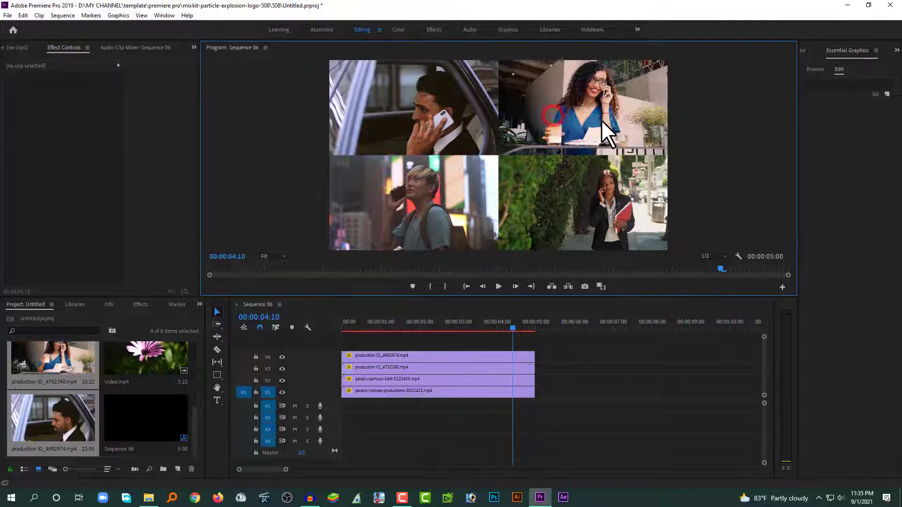
Delete the top-right and bottom-right quadrant clips from V3 and V1
{"action": "left_click", "coordinate": [402, 367]}
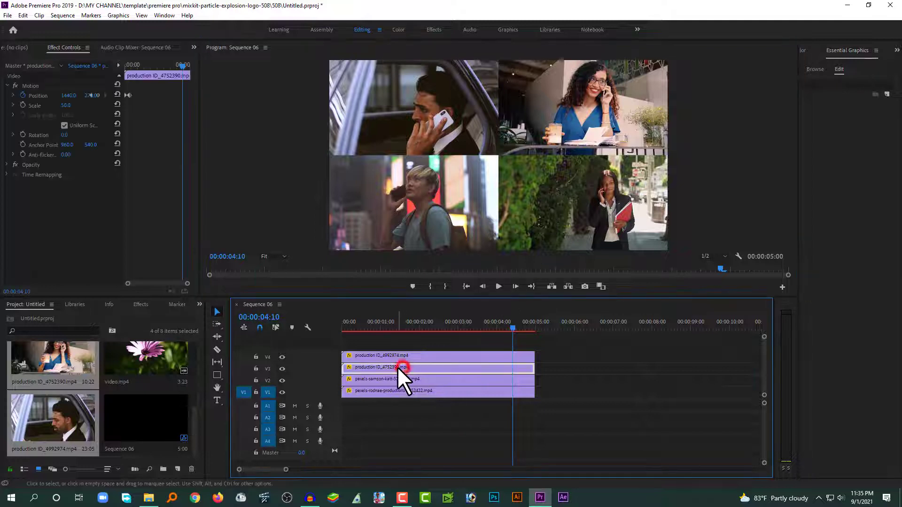
{"action": "key", "text": "Delete"}
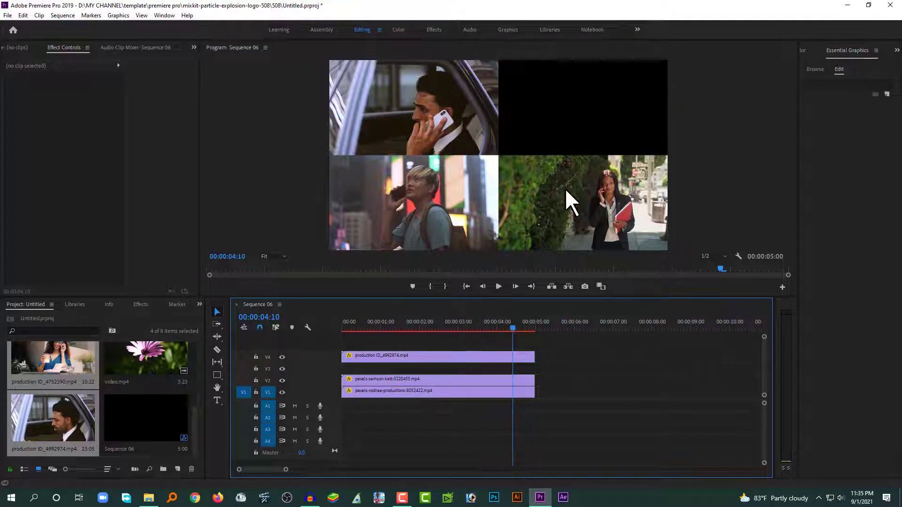
{"action": "left_click", "coordinate": [582, 184]}
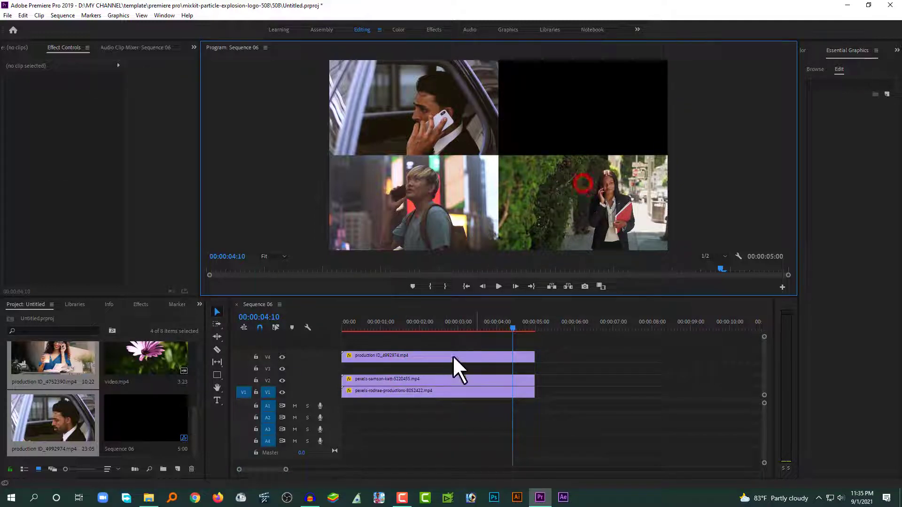
{"action": "left_click", "coordinate": [413, 394]}
{"action": "key", "text": "Delete"}
Move the car clip down to V3 and place production ID_4752390 full-length on V4
{"action": "left_click_drag", "start_coordinate": [405, 358], "coordinate": [405, 369]}
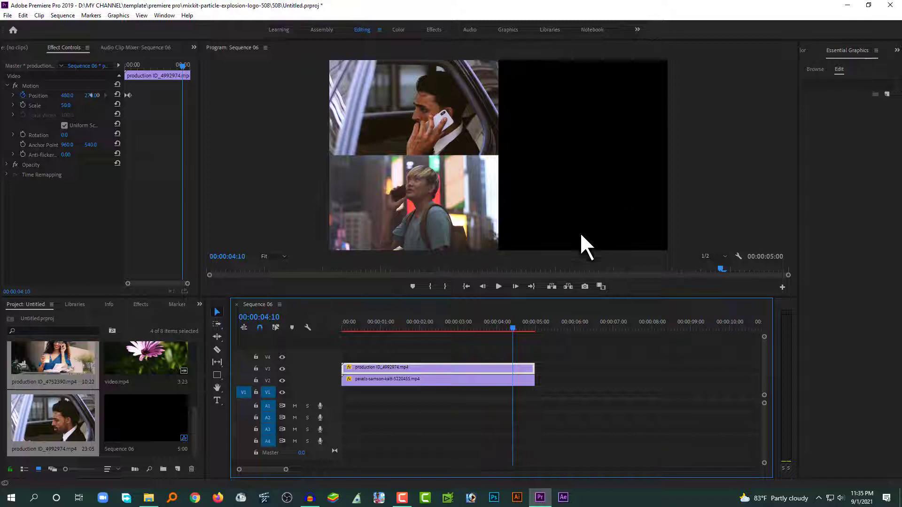
{"action": "left_click", "coordinate": [82, 353]}
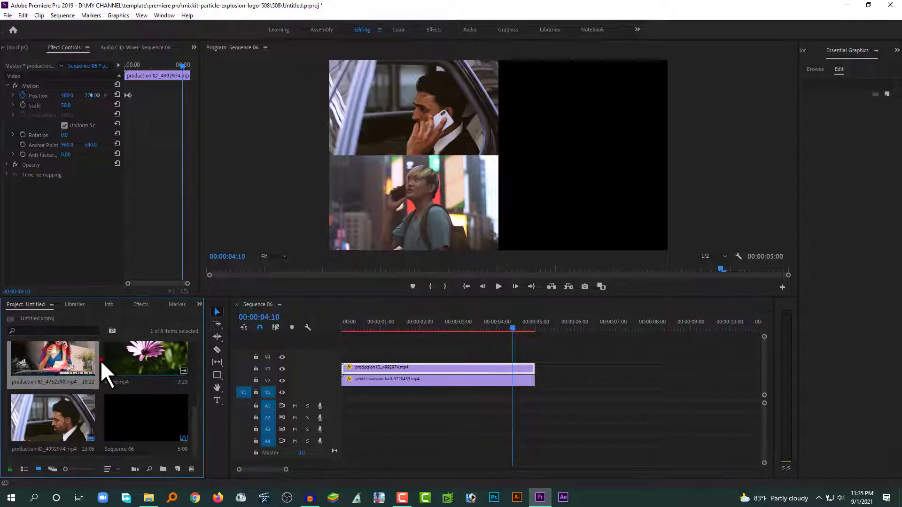
{"action": "left_click_drag", "start_coordinate": [82, 353], "coordinate": [325, 354]}
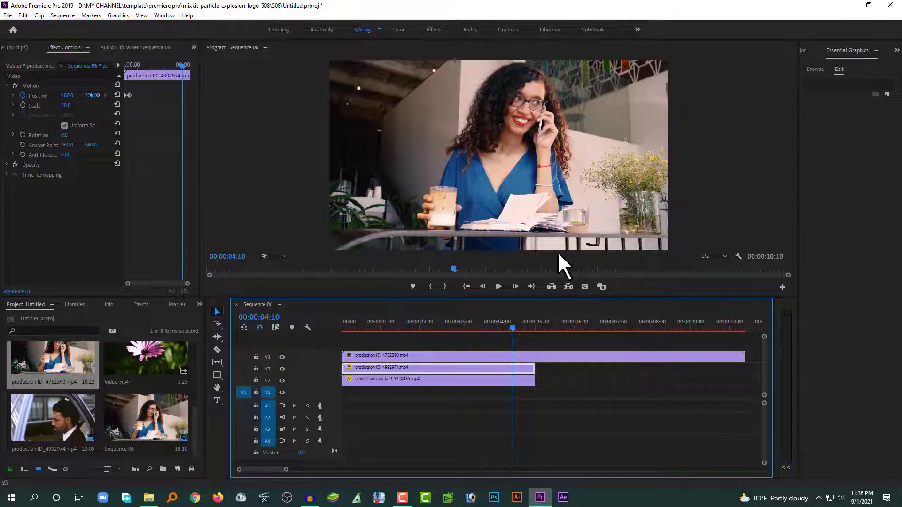
Apply the Crop effect to the production ID_4752390 clip on V4
{"action": "left_click", "coordinate": [141, 305]}
{"action": "left_click", "coordinate": [51, 314]}
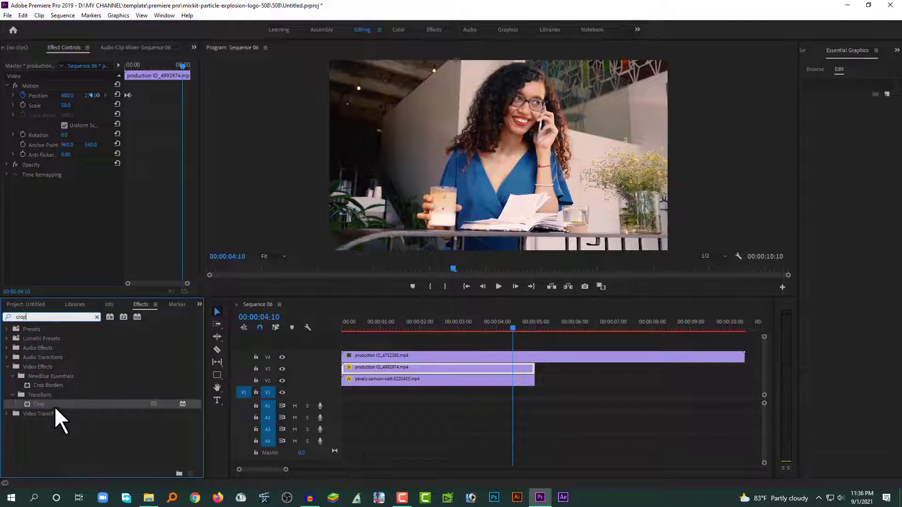
{"action": "left_click_drag", "start_coordinate": [32, 403], "coordinate": [399, 358]}
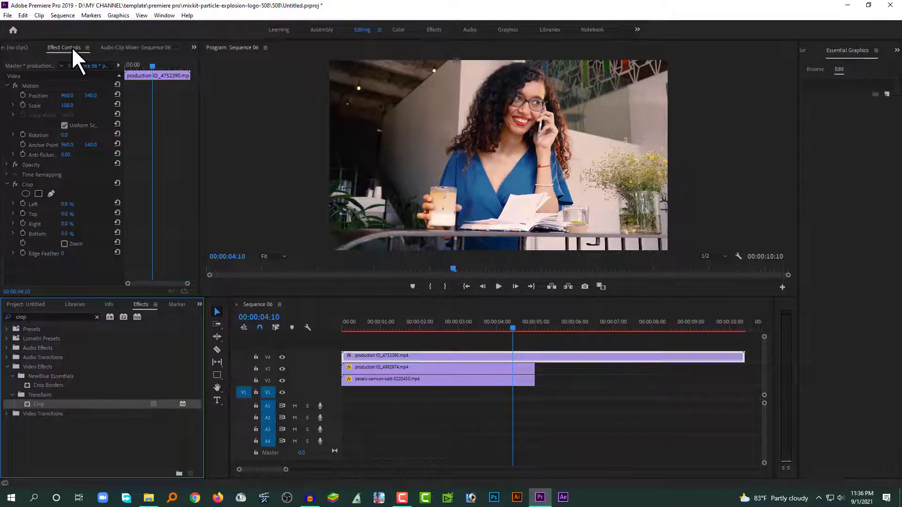
Set Crop Left and Right to 25%, leaving a central vertical strip of the woman clip
{"action": "left_click", "coordinate": [64, 205]}
{"action": "left_click_drag", "start_coordinate": [64, 212], "coordinate": [74, 209]}
{"action": "left_click", "coordinate": [69, 204]}
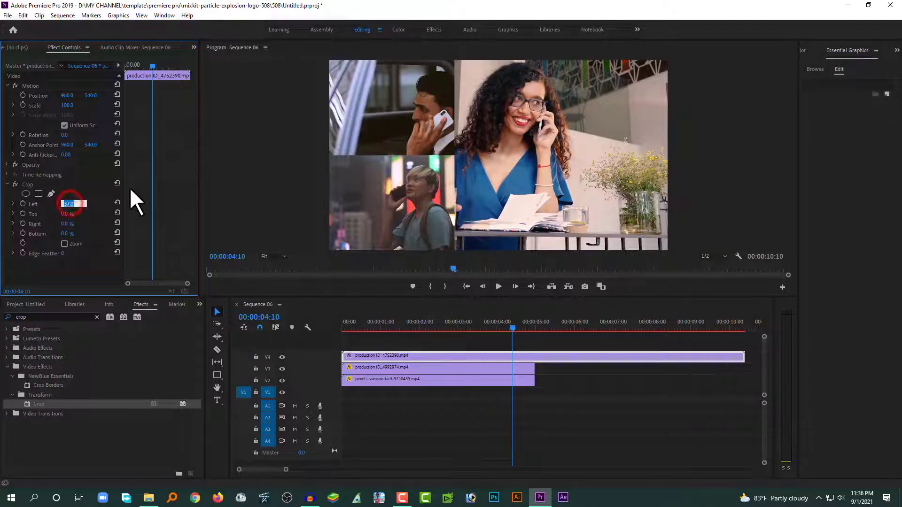
{"action": "type", "text": "250"}
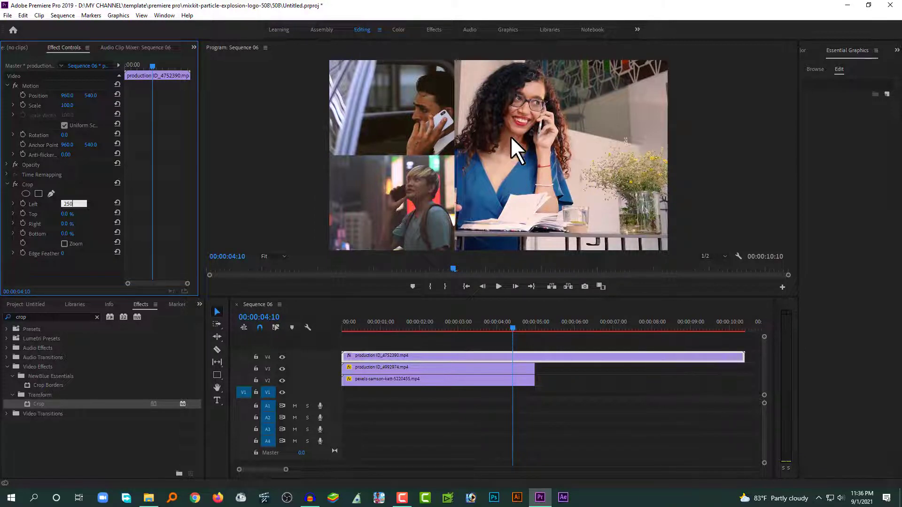
{"action": "double_click", "coordinate": [79, 202]}
{"action": "left_click", "coordinate": [66, 224]}
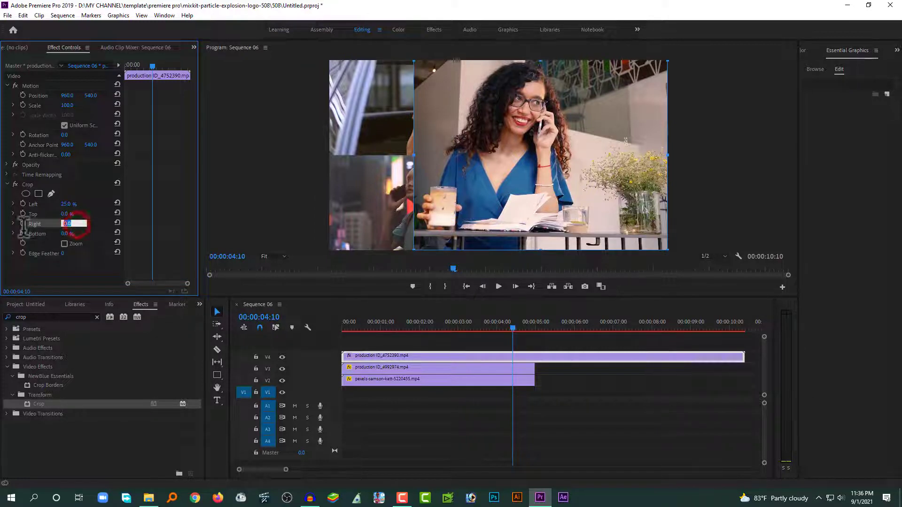
{"action": "type", "text": "25"}
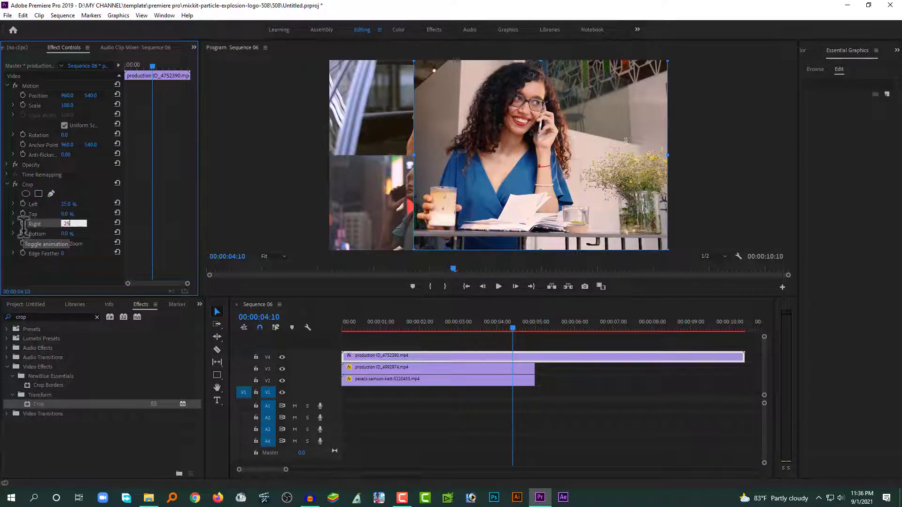
{"action": "left_click", "coordinate": [534, 407]}
{"action": "left_click", "coordinate": [405, 329]}
{"action": "left_click", "coordinate": [393, 357]}
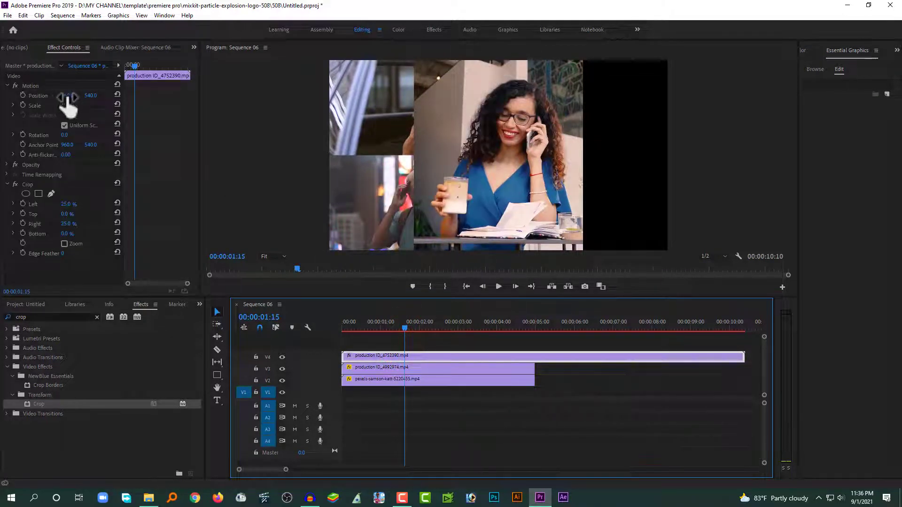
Move the cropped woman strip to Position 1440|540 on the right half and preview playback
{"action": "left_click_drag", "start_coordinate": [68, 96], "coordinate": [295, 96]}
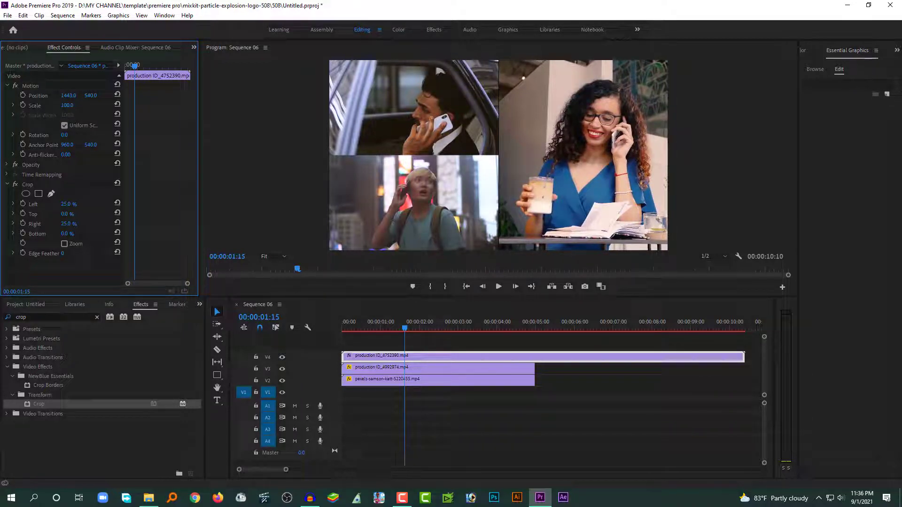
{"action": "left_click_drag", "start_coordinate": [388, 326], "coordinate": [293, 342]}
{"action": "left_click", "coordinate": [569, 433]}
{"action": "key", "text": "space"}
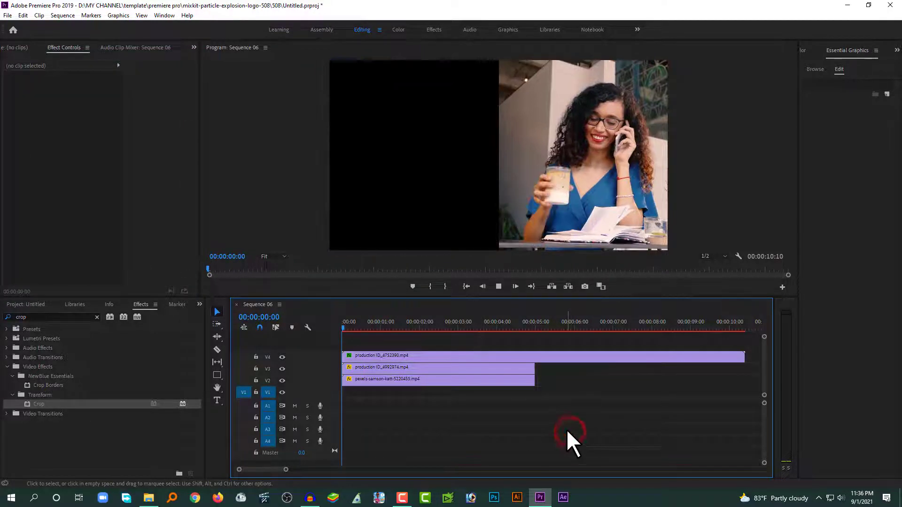
{"action": "left_click_drag", "start_coordinate": [353, 321], "coordinate": [337, 326]}
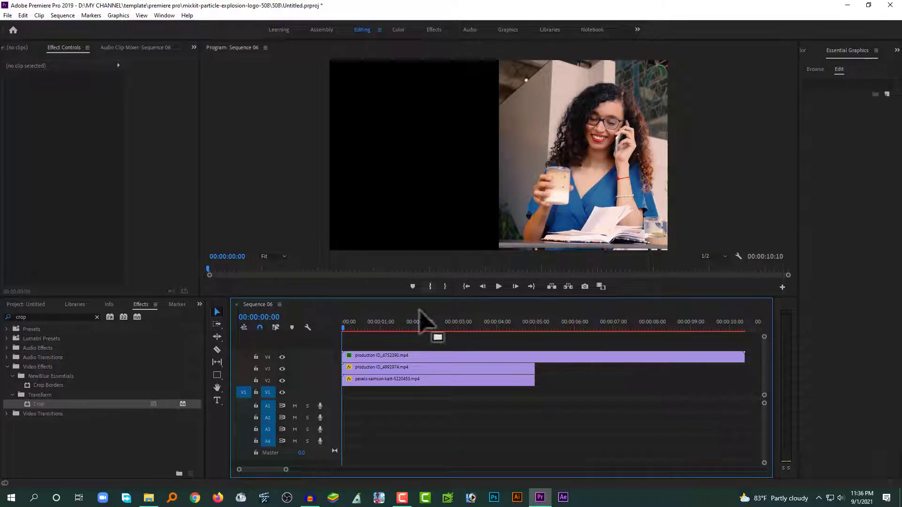
{"action": "left_click_drag", "start_coordinate": [346, 324], "coordinate": [358, 326]}
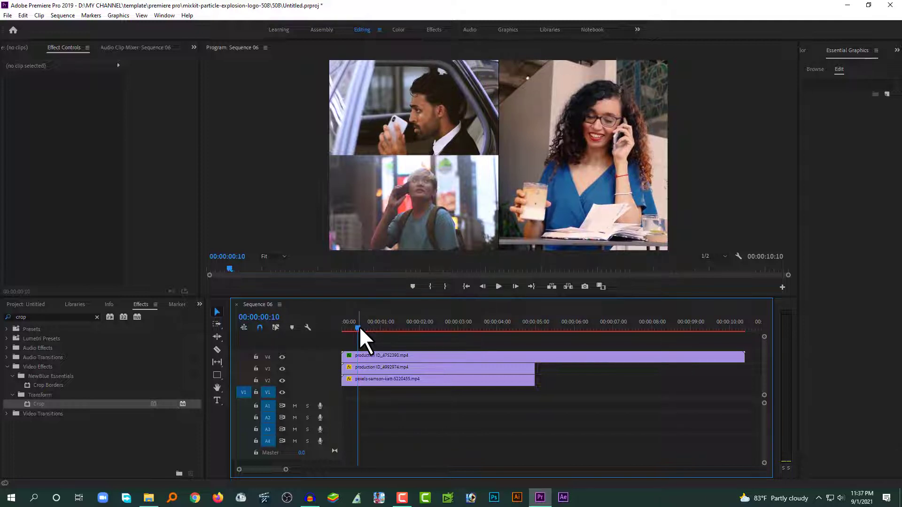
Keyframe the woman clip's Crop Top from 100% at frame 0 to 0% at 00:00:00:10
{"action": "left_click", "coordinate": [364, 354]}
{"action": "left_click", "coordinate": [33, 185]}
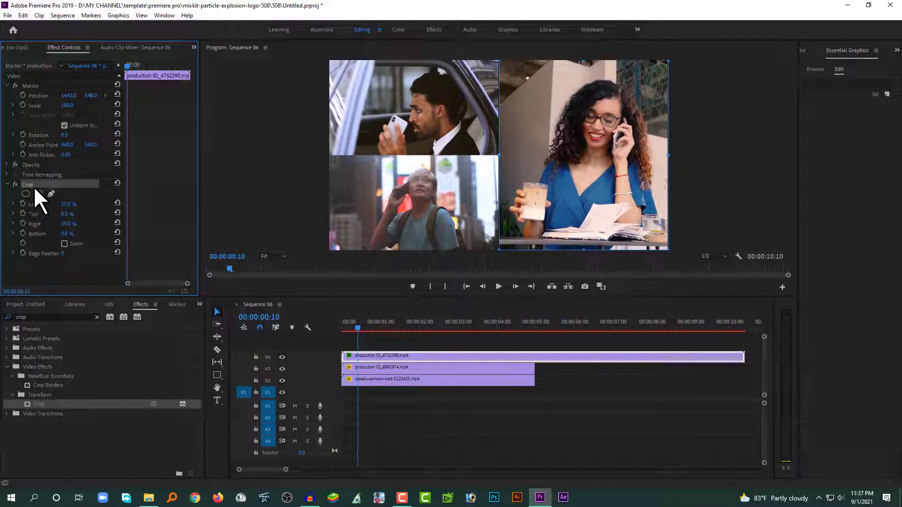
{"action": "left_click", "coordinate": [22, 214]}
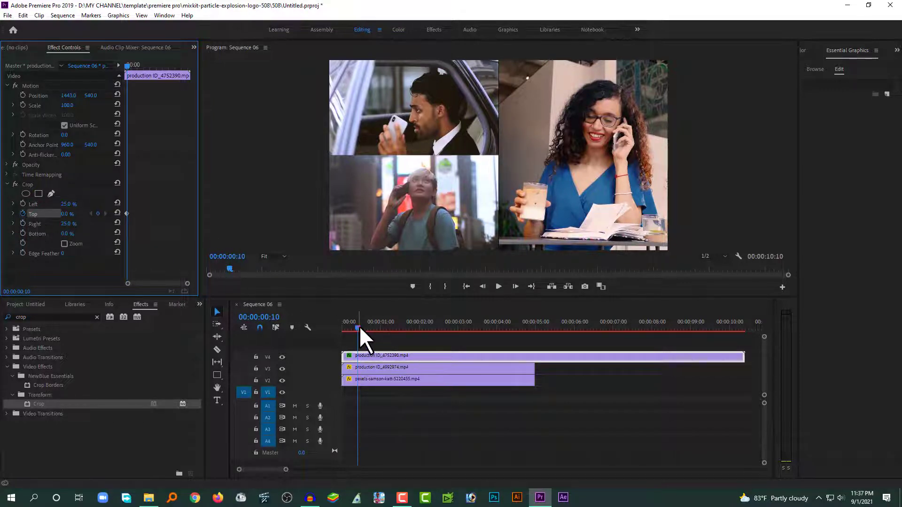
{"action": "mouse_move", "coordinate": [359, 326]}
{"action": "left_mouse_down"}
{"action": "mouse_move", "coordinate": [337, 326]}
{"action": "mouse_move", "coordinate": [342, 331]}
{"action": "left_mouse_up"}
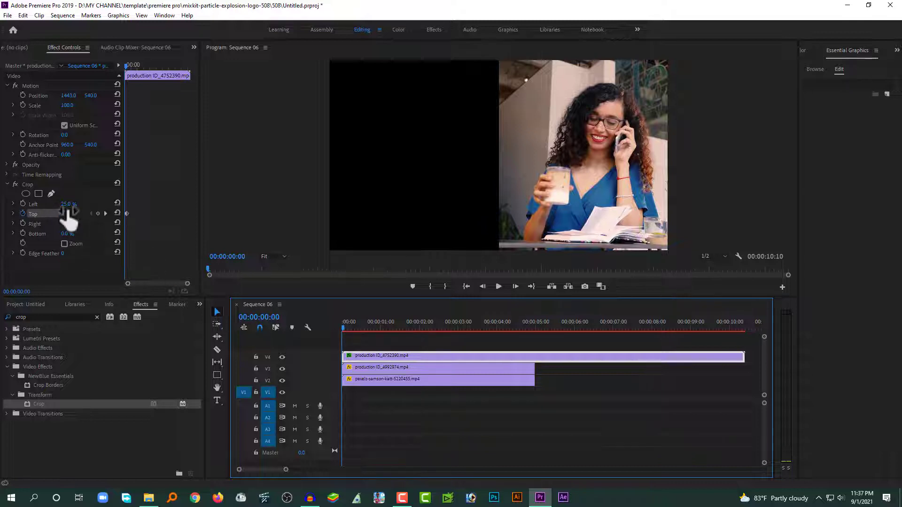
{"action": "left_click_drag", "start_coordinate": [67, 215], "coordinate": [162, 215]}
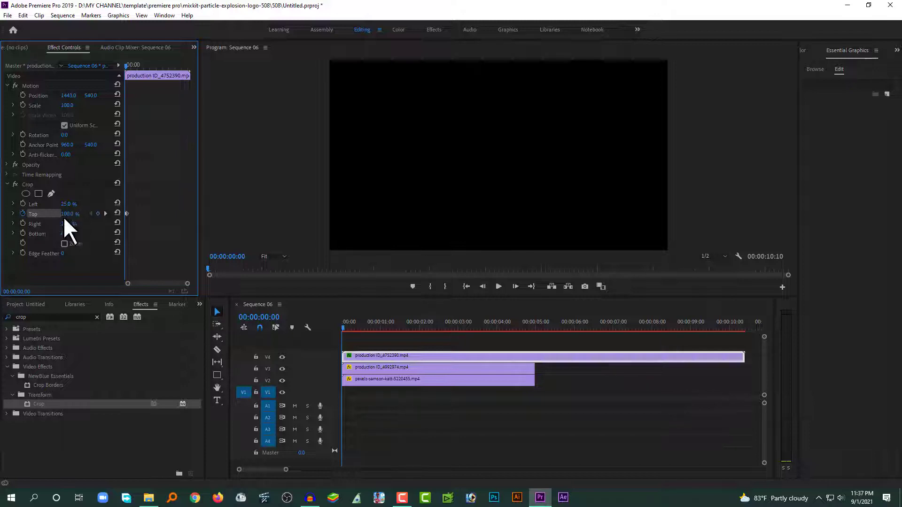
{"action": "left_click", "coordinate": [346, 327]}
{"action": "left_click_drag", "start_coordinate": [347, 326], "coordinate": [329, 334]}
{"action": "left_click", "coordinate": [359, 342]}
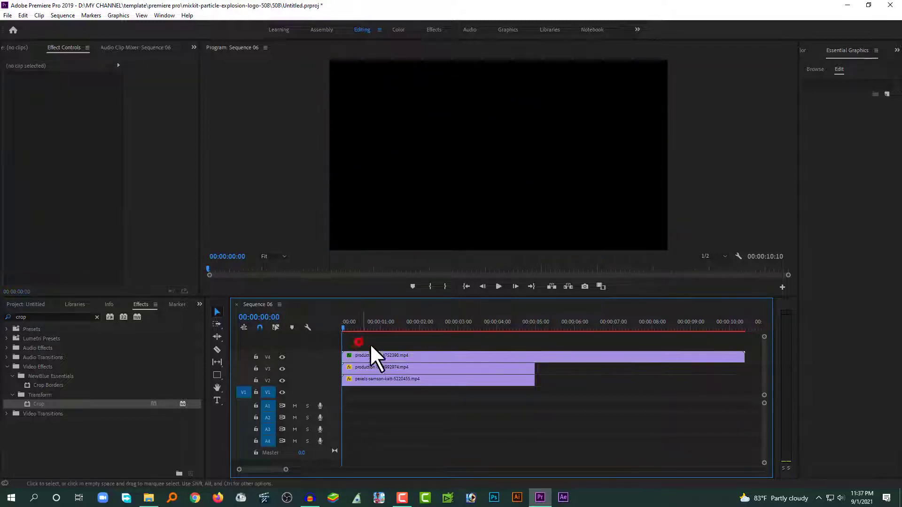
Trim the V4 woman clip to end at 00:00:05:00 and show the Project media bin
{"action": "key", "text": "space"}
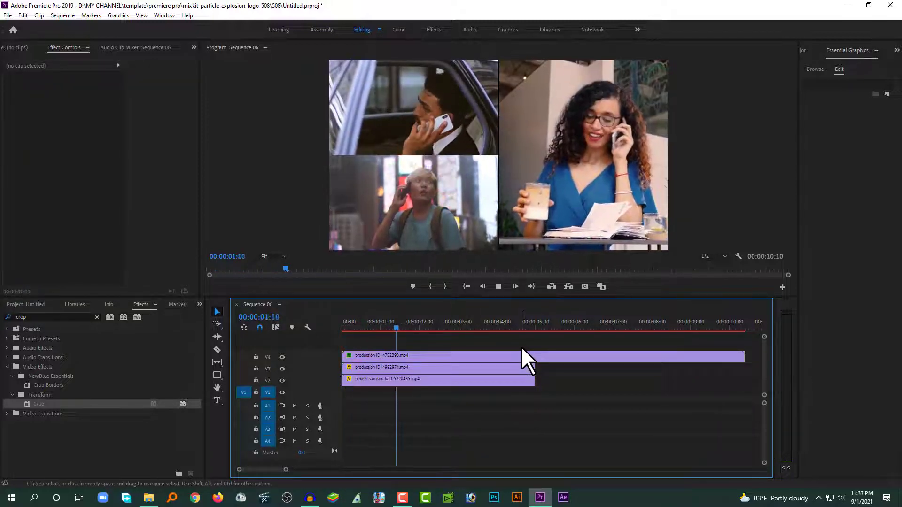
{"action": "key", "text": "space"}
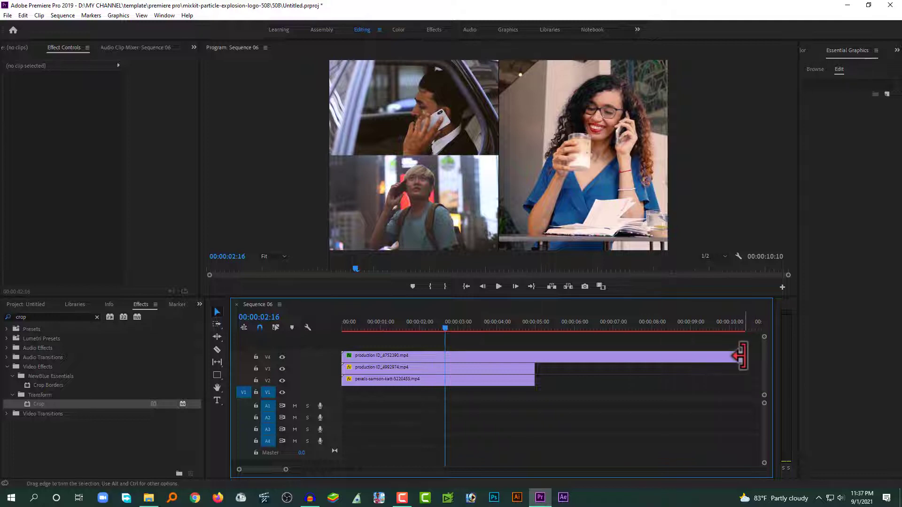
{"action": "left_click_drag", "start_coordinate": [744, 357], "coordinate": [535, 358]}
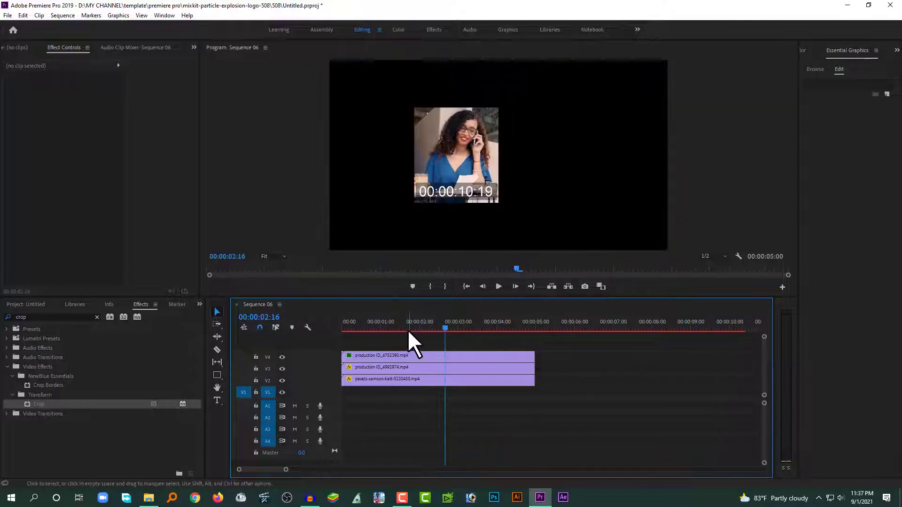
{"action": "left_click_drag", "start_coordinate": [390, 323], "coordinate": [409, 329]}
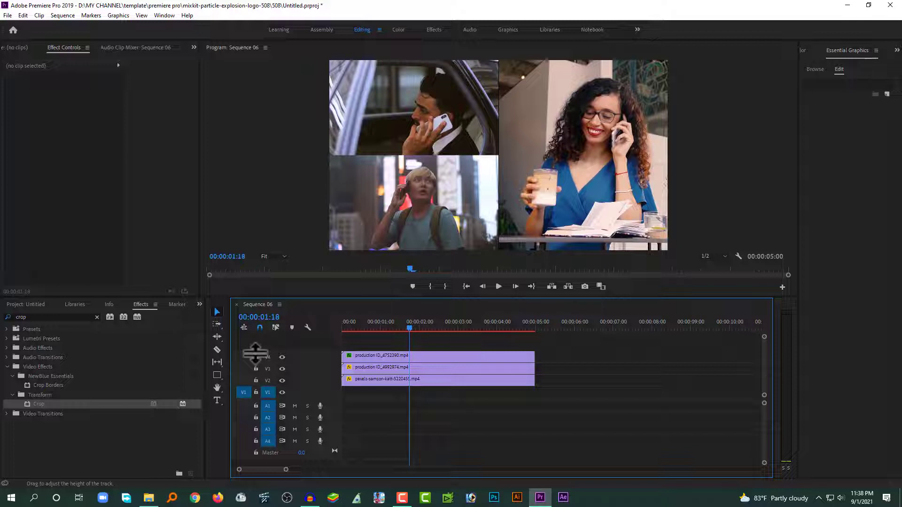
{"action": "left_click", "coordinate": [62, 430]}
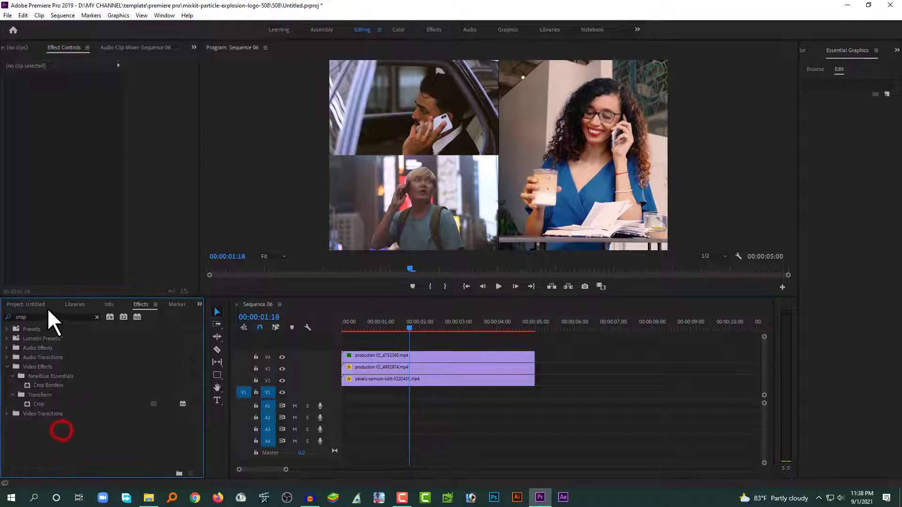
{"action": "left_click", "coordinate": [28, 306]}
{"action": "left_click", "coordinate": [565, 326]}
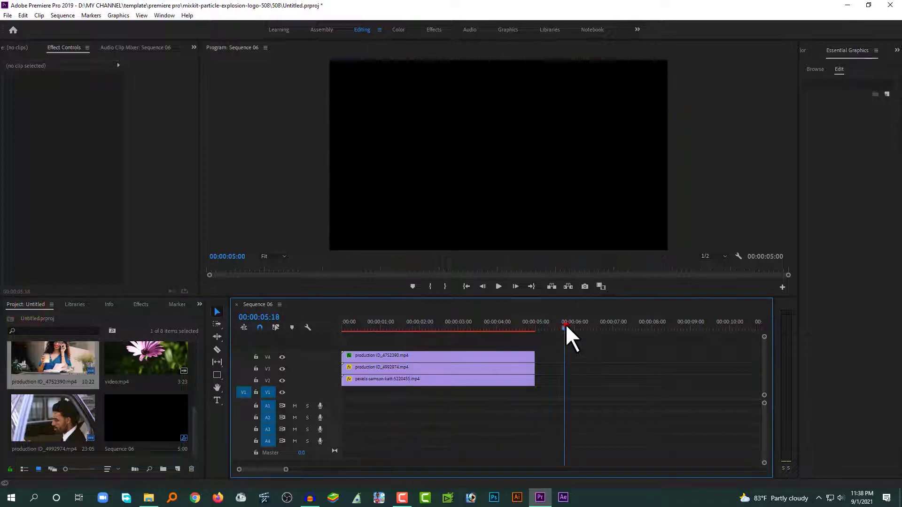
Place Pexels Videos 2616637 on V3 and the pexels-maksim-goncharenok clip on V4 after 5 seconds
{"action": "left_click_drag", "start_coordinate": [194, 419], "coordinate": [197, 343]}
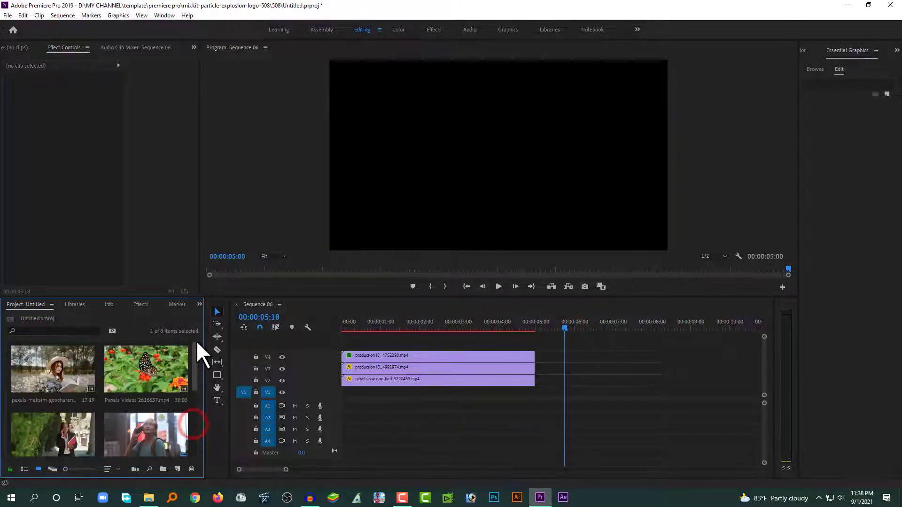
{"action": "left_click_drag", "start_coordinate": [149, 370], "coordinate": [566, 371]}
{"action": "left_click", "coordinate": [566, 328]}
{"action": "left_click_drag", "start_coordinate": [196, 375], "coordinate": [179, 415]}
{"action": "scroll", "coordinate": [180, 416], "scroll_direction": "down", "scroll_amount": 5}
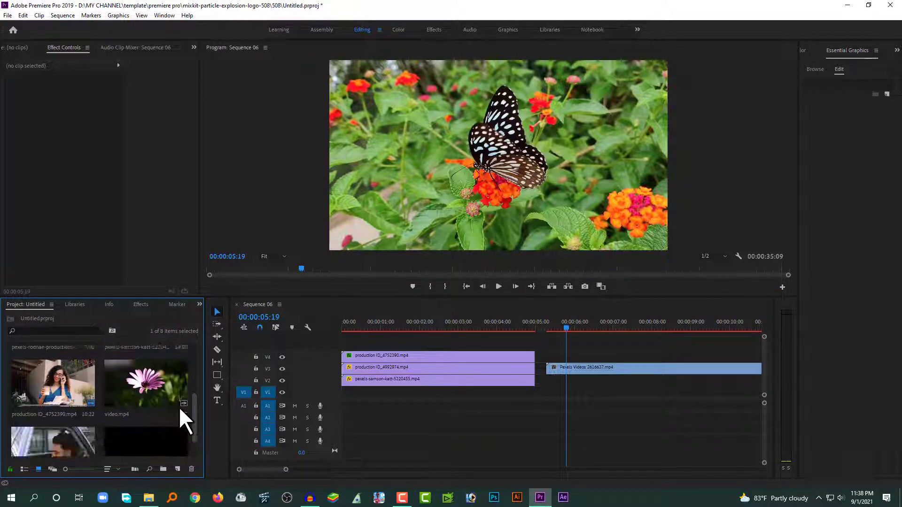
{"action": "left_click_drag", "start_coordinate": [77, 372], "coordinate": [561, 369]}
{"action": "left_click", "coordinate": [593, 413]}
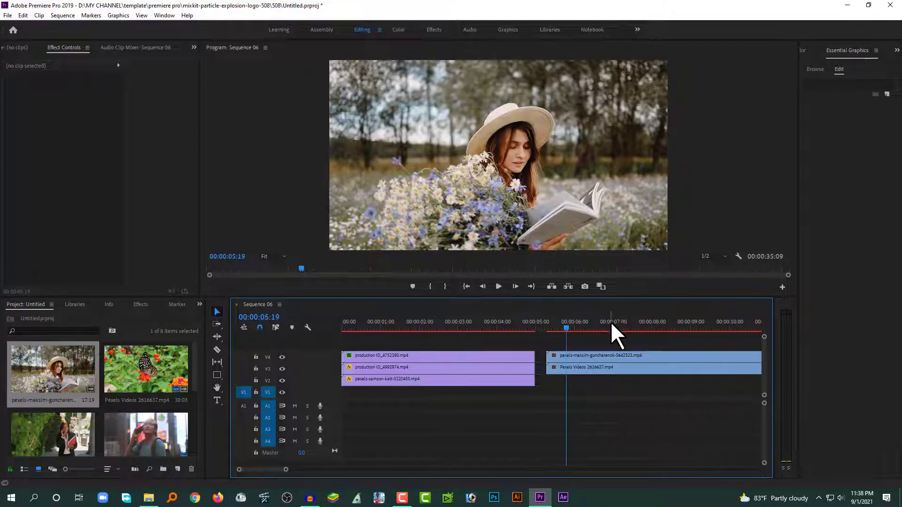
Razor both stacked clips at 00:00:10:02 and delete the leftover tails
{"action": "left_click_drag", "start_coordinate": [613, 323], "coordinate": [734, 331]}
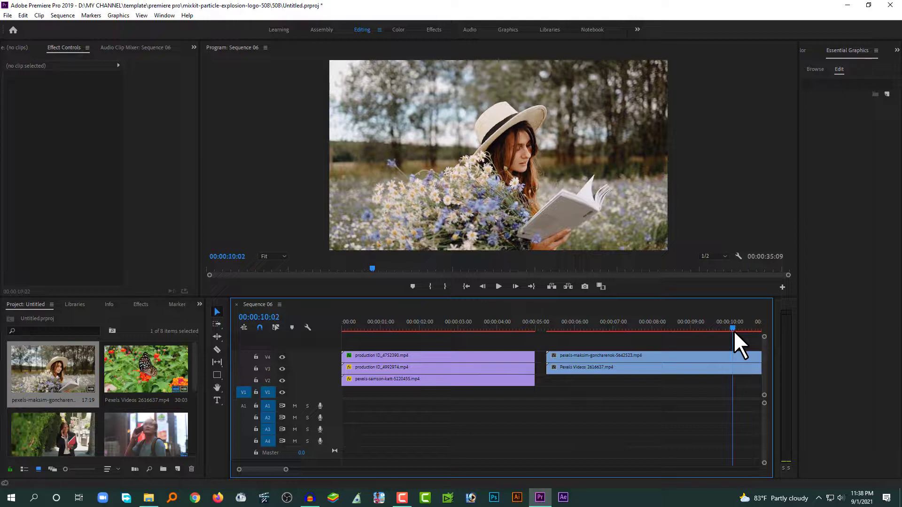
{"action": "key", "text": "c"}
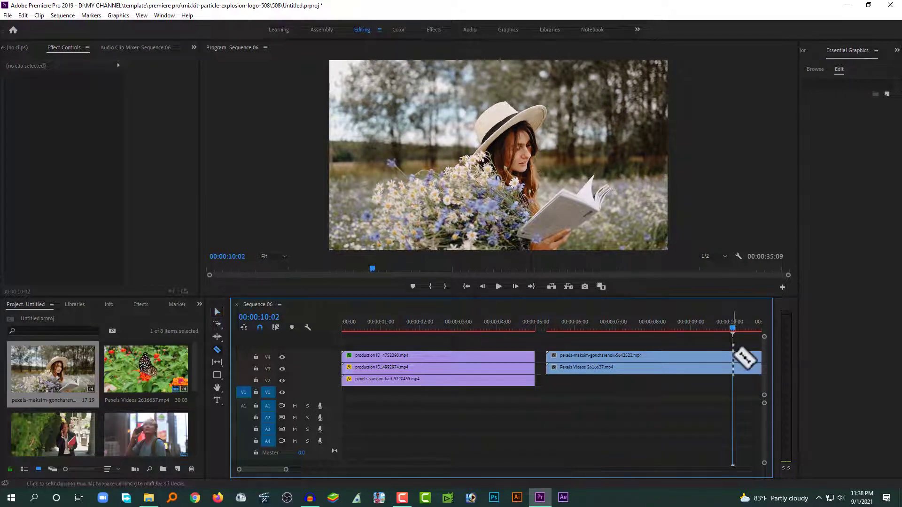
{"action": "key", "text": "shift"}
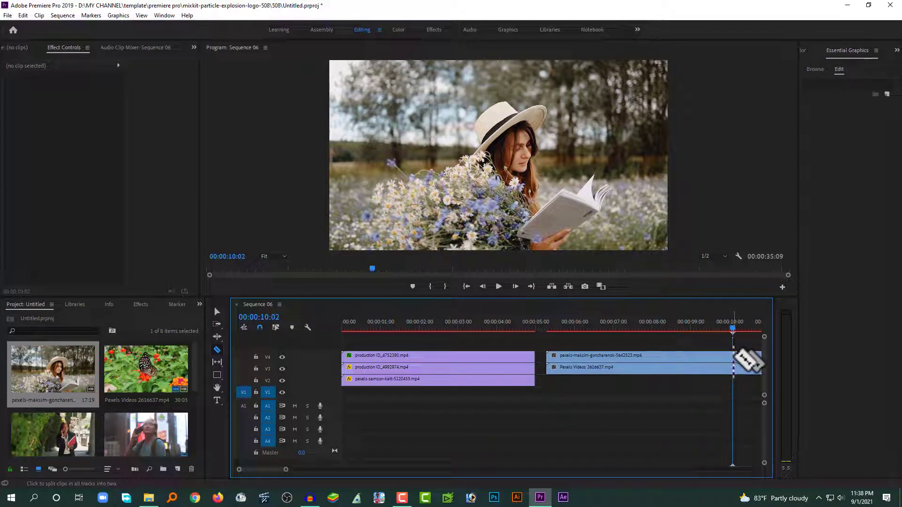
{"action": "left_click", "coordinate": [733, 356], "text": "shift"}
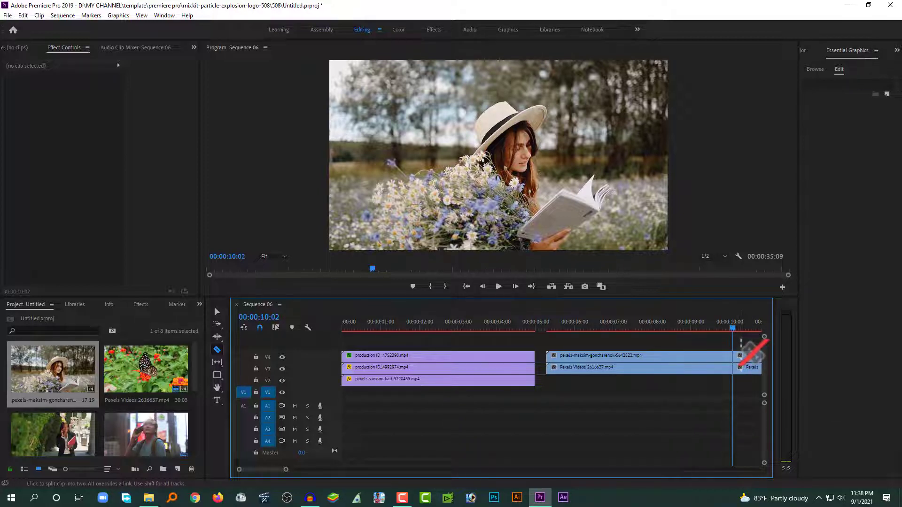
{"action": "key", "text": "v"}
{"action": "left_click_drag", "start_coordinate": [749, 352], "coordinate": [762, 409]}
{"action": "key", "text": "Delete"}
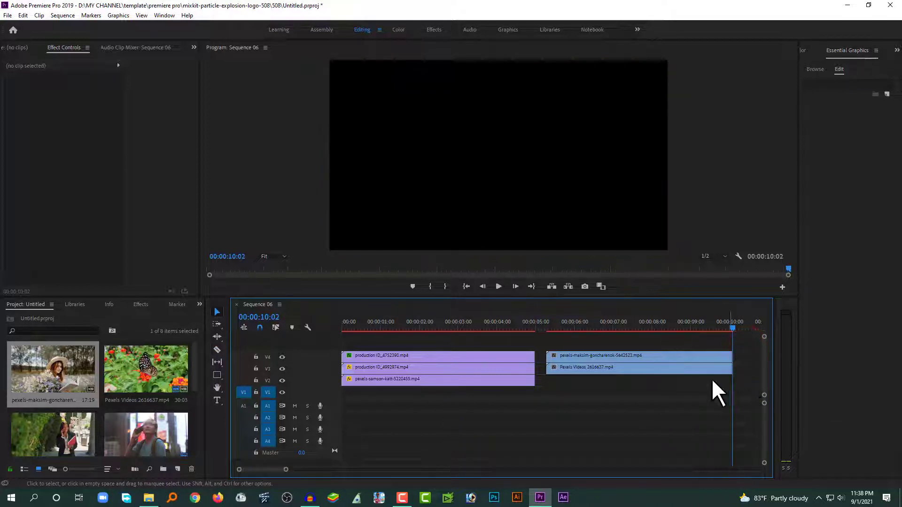
{"action": "left_click", "coordinate": [579, 328]}
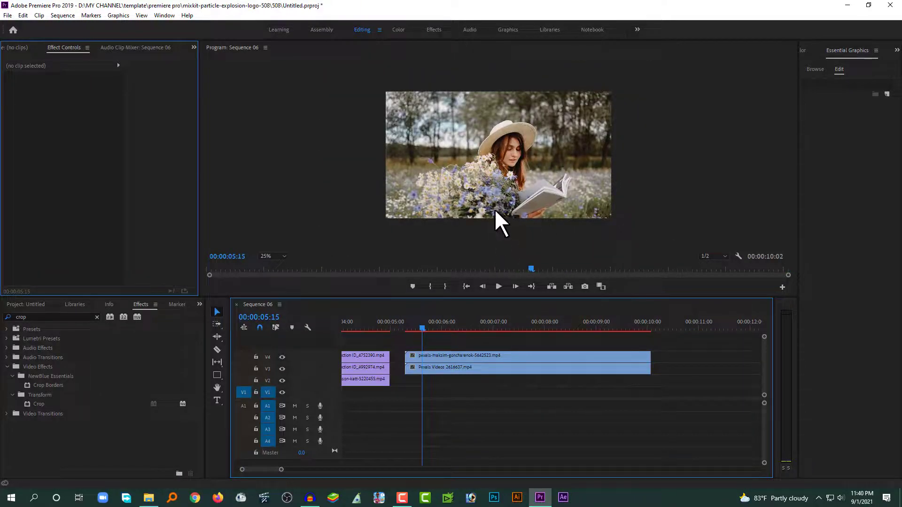
Shift the woman clip right to X 1307 and the butterfly clip left to X 493
{"action": "left_click", "coordinate": [425, 356]}
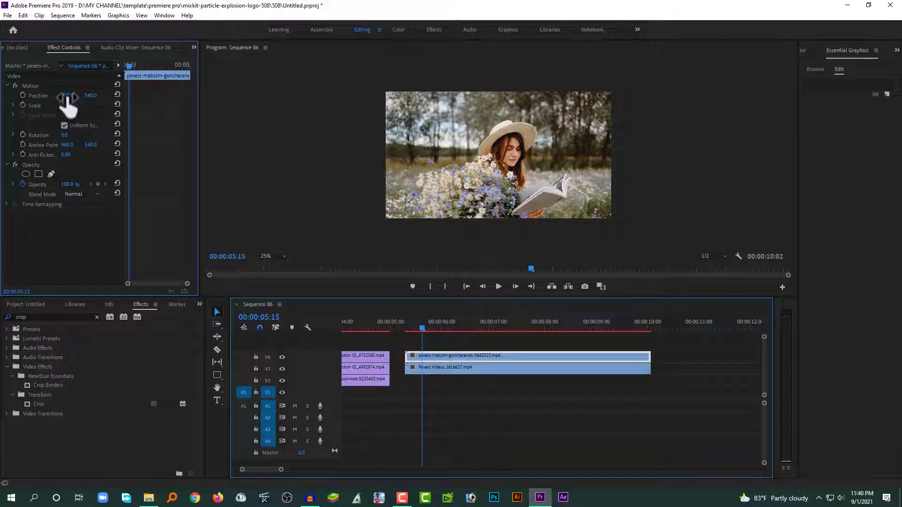
{"action": "left_click_drag", "start_coordinate": [67, 97], "coordinate": [142, 96]}
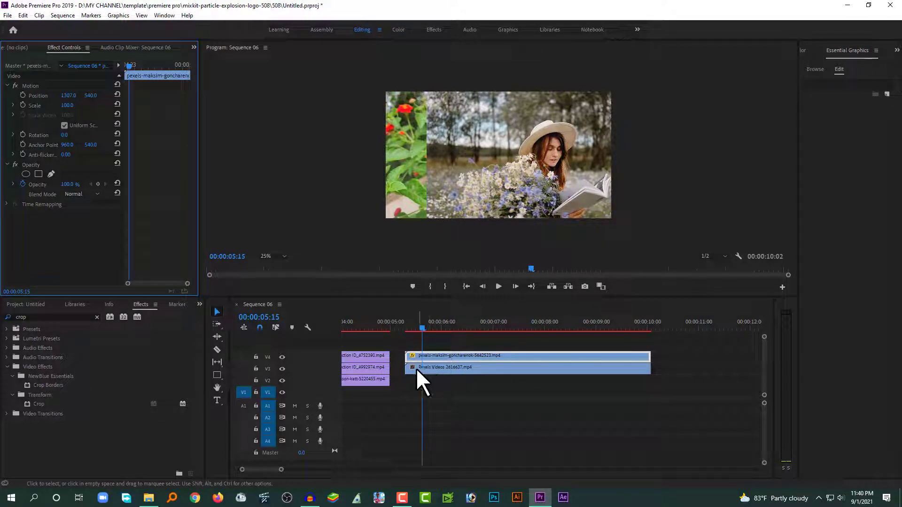
{"action": "left_click", "coordinate": [282, 358]}
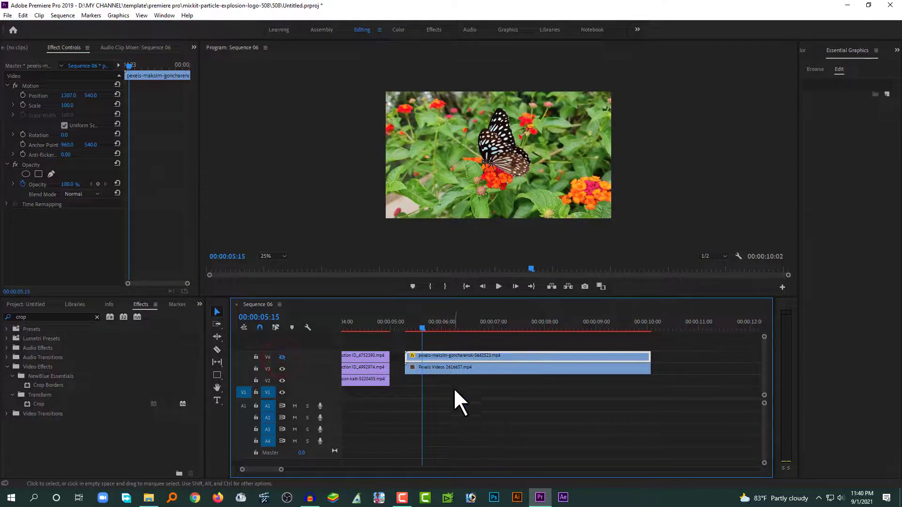
{"action": "left_click", "coordinate": [442, 367]}
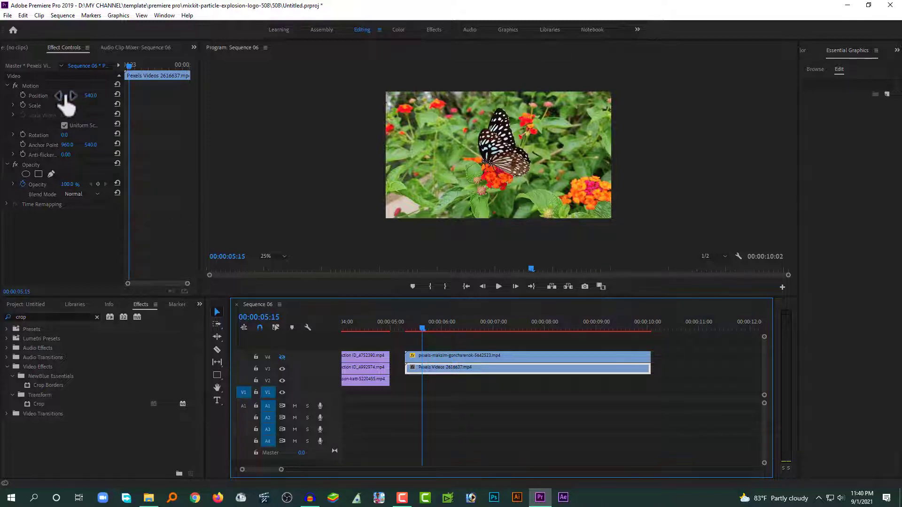
{"action": "left_click_drag", "start_coordinate": [67, 97], "coordinate": [1, 96]}
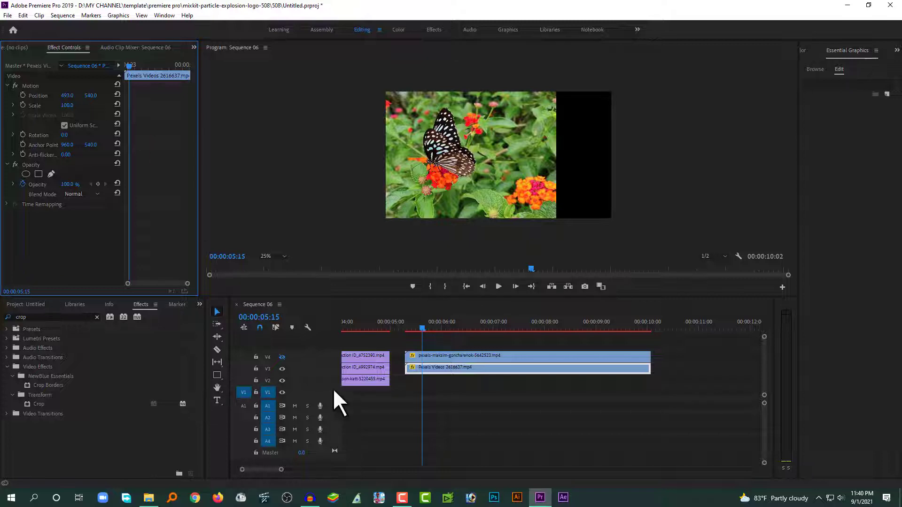
{"action": "left_click", "coordinate": [282, 357]}
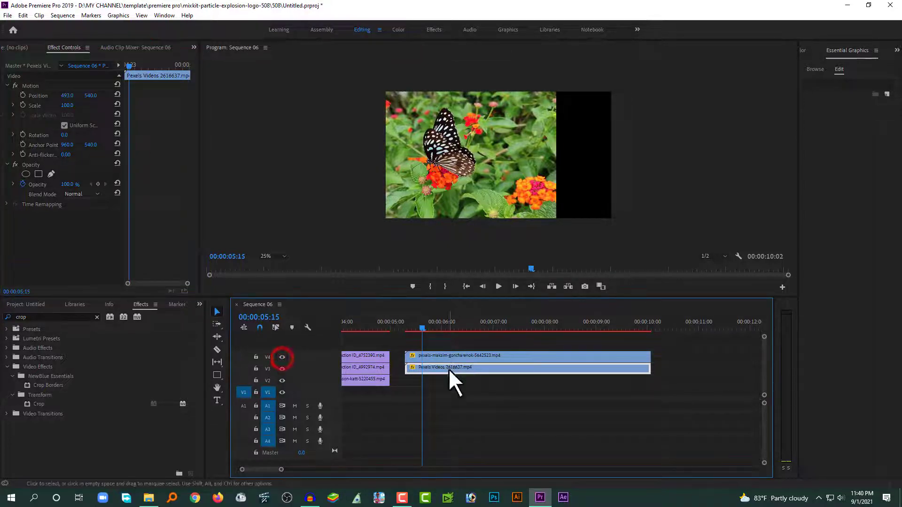
{"action": "left_click", "coordinate": [446, 337]}
{"action": "left_click", "coordinate": [440, 327]}
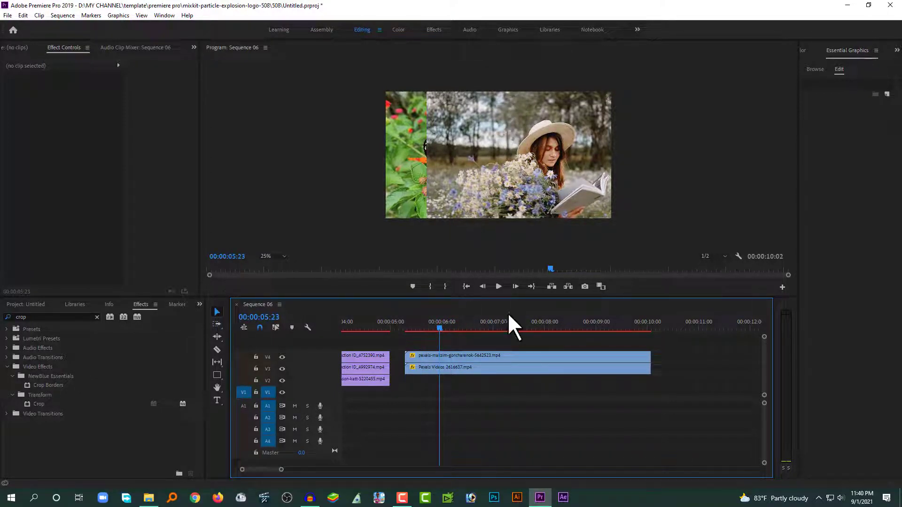
{"action": "left_click", "coordinate": [454, 355]}
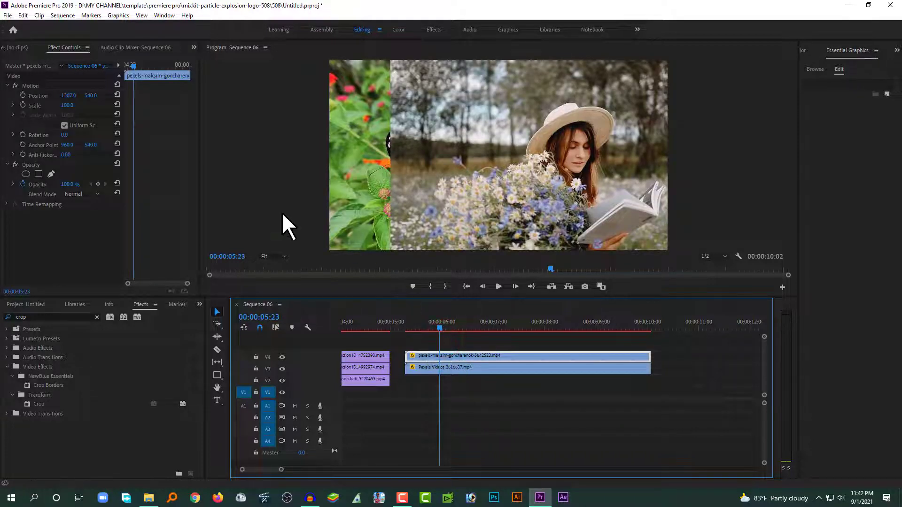
Draw a slanted four-point opacity mask on the woman clip at 25% view, feather 0
{"action": "left_click", "coordinate": [51, 173]}
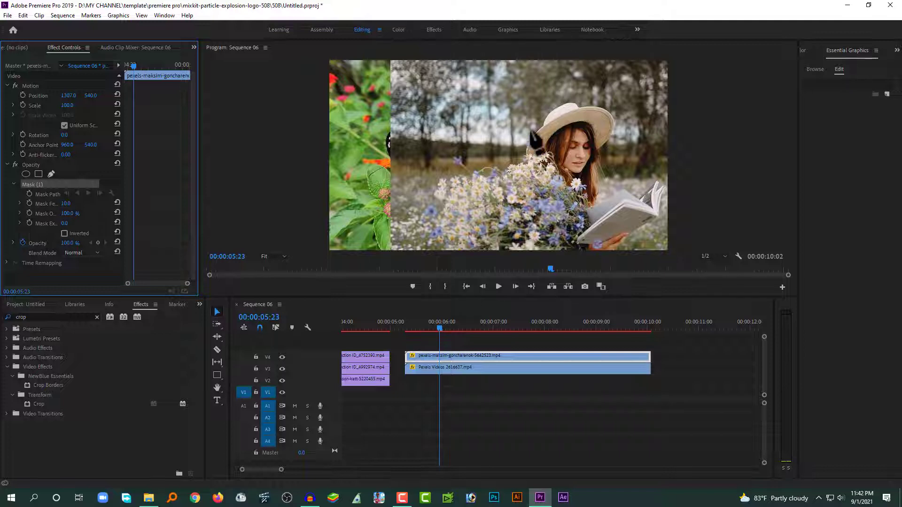
{"action": "left_click", "coordinate": [281, 256]}
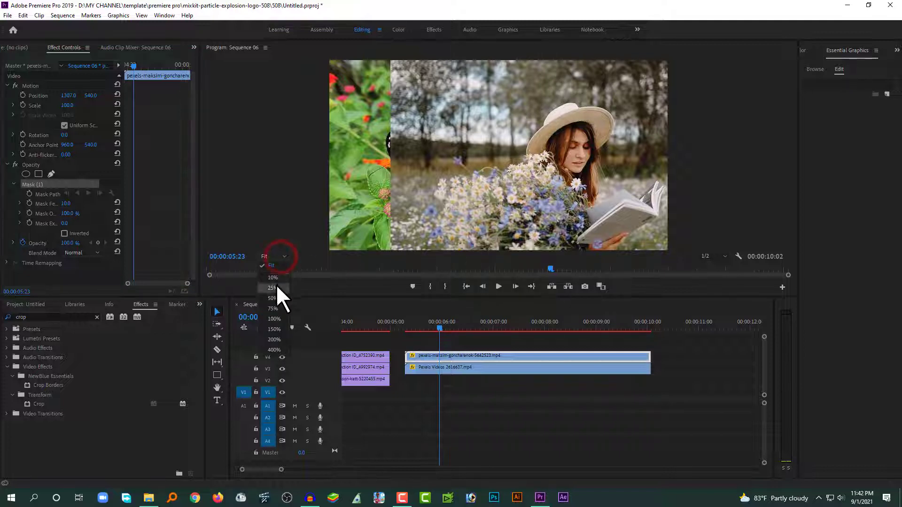
{"action": "left_click", "coordinate": [275, 285]}
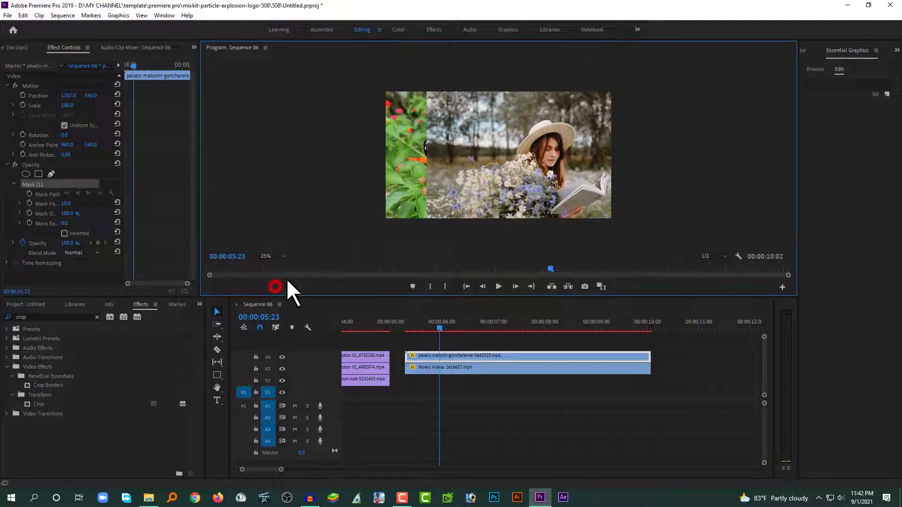
{"action": "left_click", "coordinate": [525, 87]}
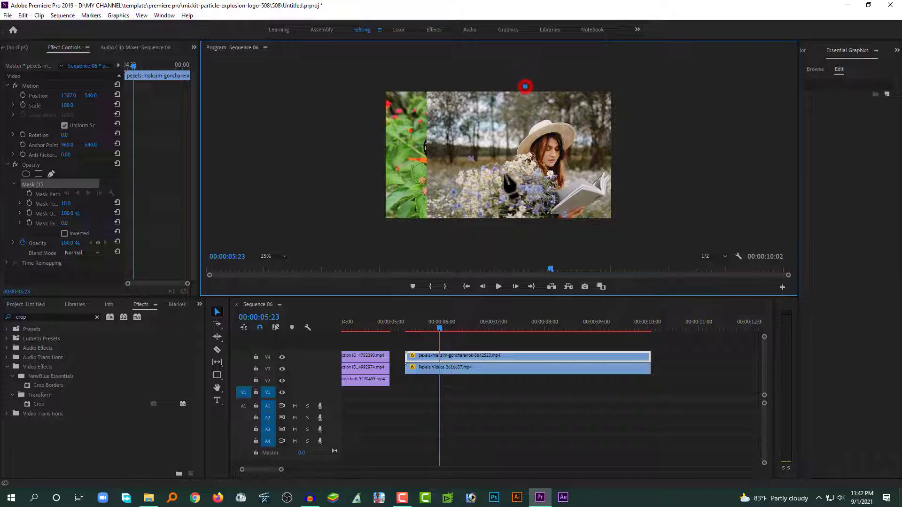
{"action": "left_click", "coordinate": [482, 226]}
{"action": "left_click", "coordinate": [625, 225]}
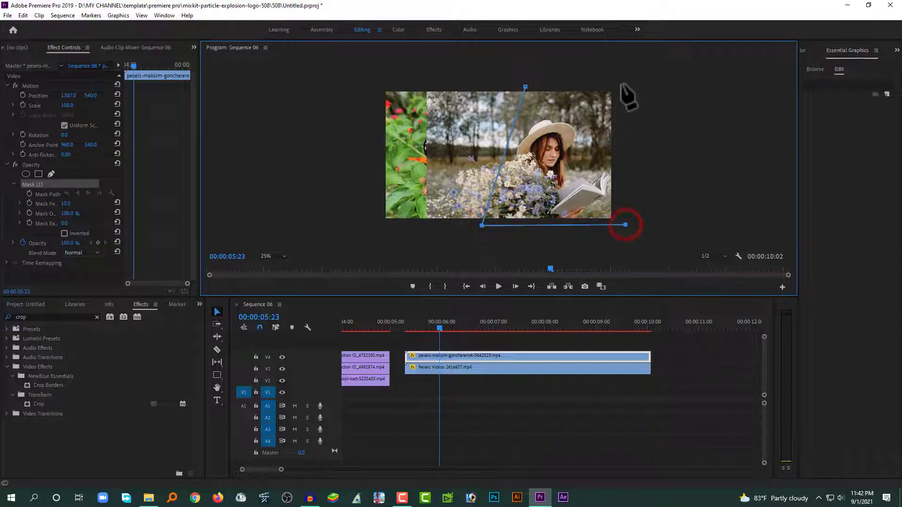
{"action": "left_click", "coordinate": [622, 84]}
{"action": "left_click", "coordinate": [525, 87]}
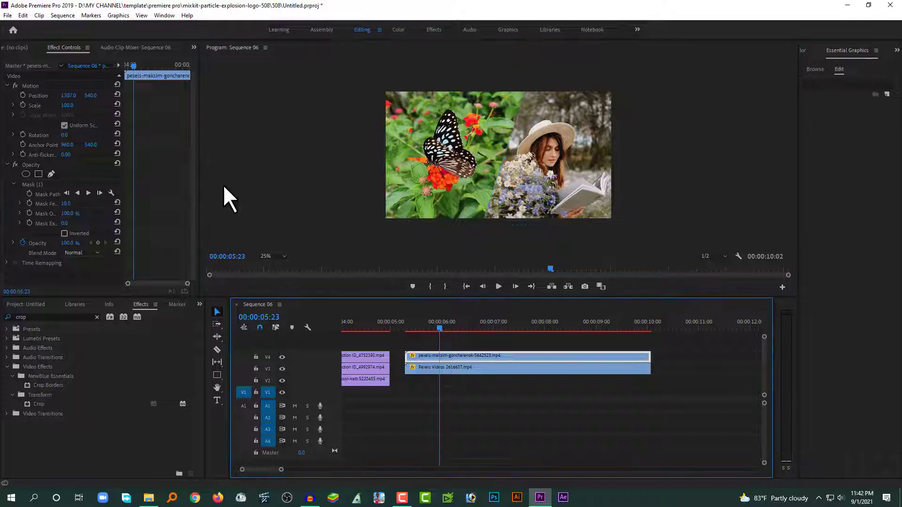
{"action": "left_click", "coordinate": [68, 204]}
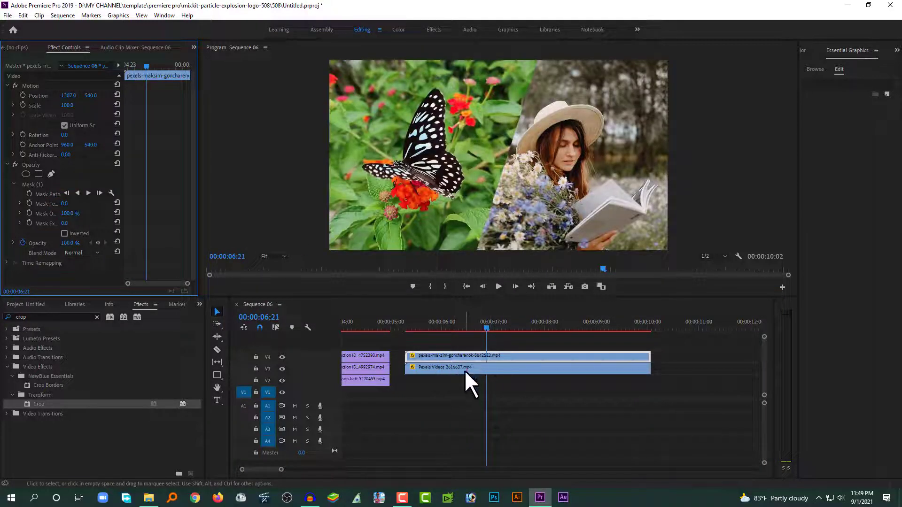
Select the butterfly clip on V3, pick the Opacity pen mask, and set the monitor to 25%
{"action": "left_click", "coordinate": [464, 369]}
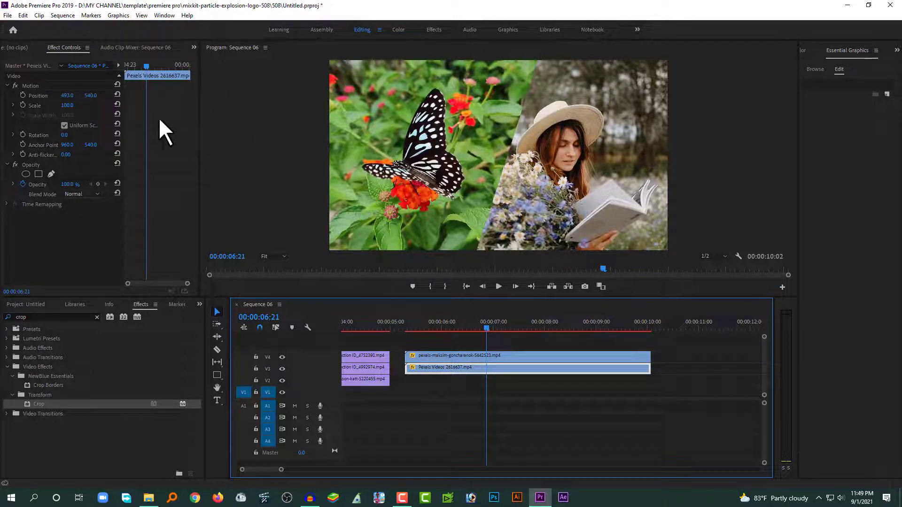
{"action": "left_click", "coordinate": [51, 174]}
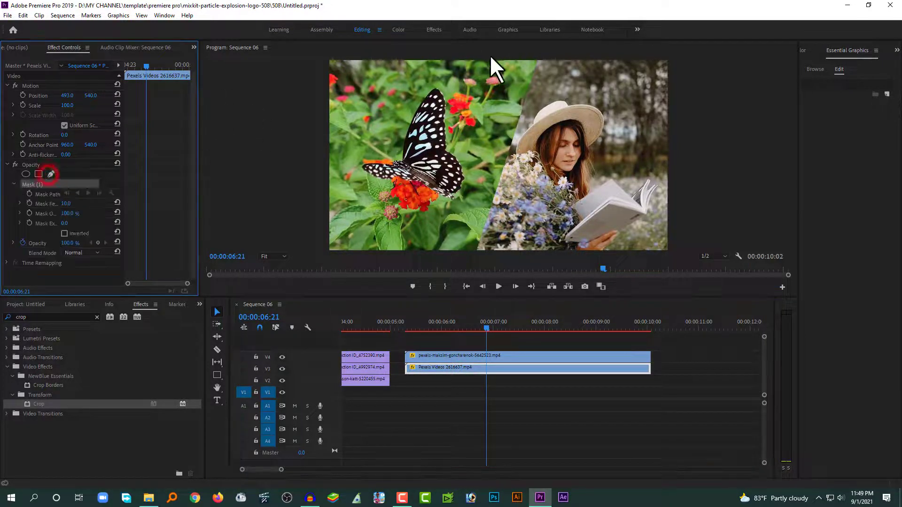
{"action": "left_click", "coordinate": [281, 258]}
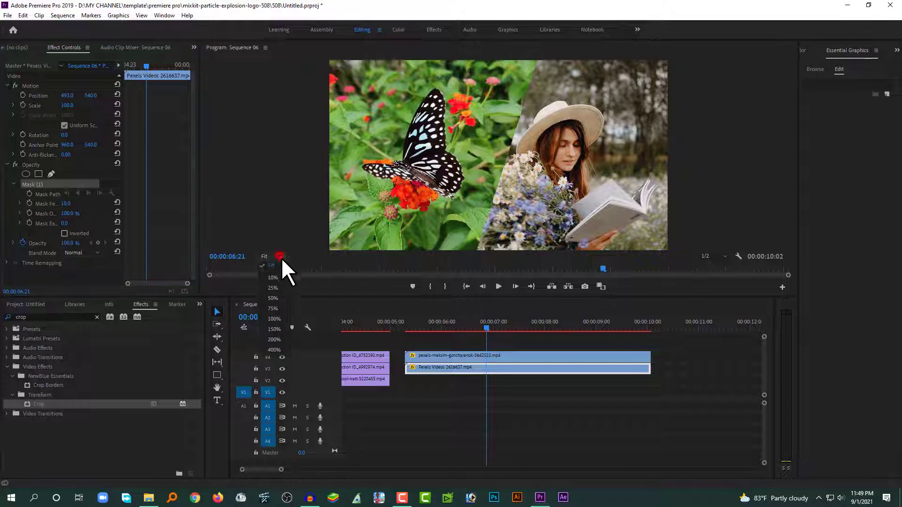
{"action": "left_click", "coordinate": [277, 287]}
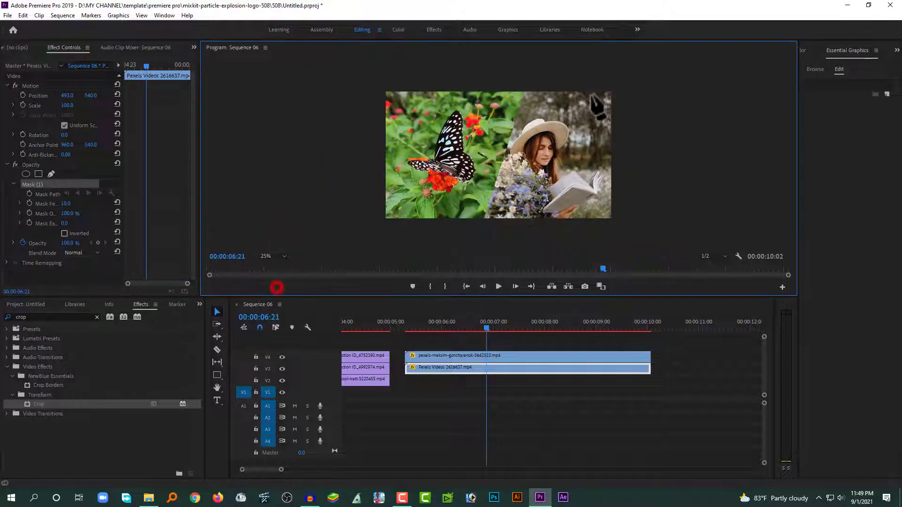
Draw and close a four-point mask around the clip's left side with a diagonal right edge
{"action": "left_click", "coordinate": [525, 90]}
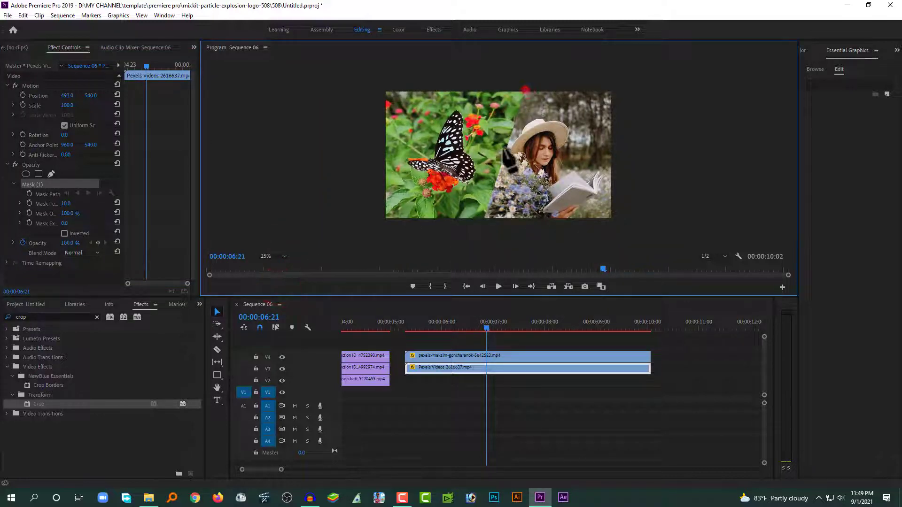
{"action": "left_click", "coordinate": [482, 221]}
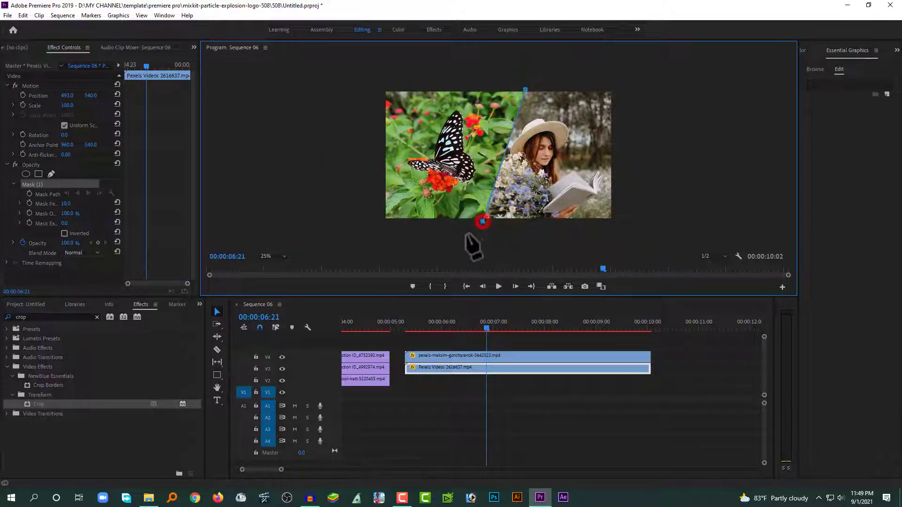
{"action": "left_click", "coordinate": [375, 229]}
{"action": "left_click", "coordinate": [375, 83]}
{"action": "left_click", "coordinate": [526, 89]}
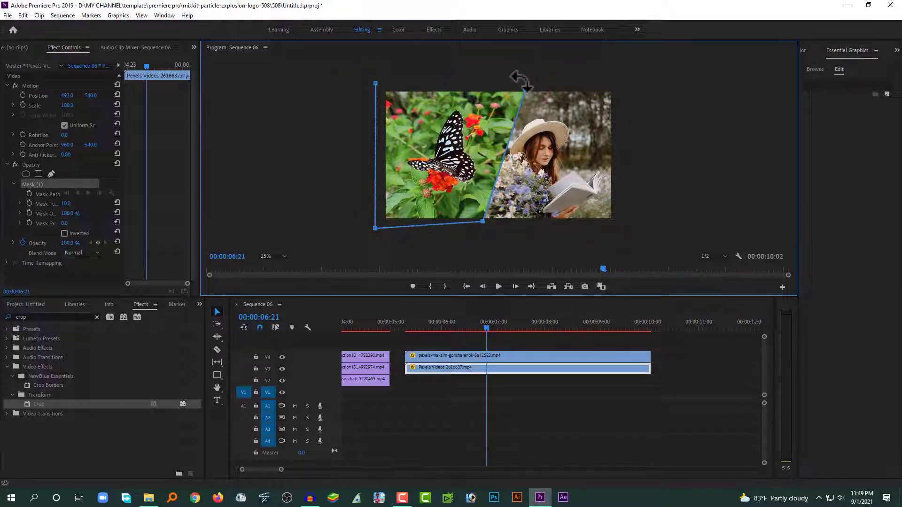
{"action": "left_click", "coordinate": [376, 83]}
Set the butterfly clip's mask feather to 0
{"action": "left_click", "coordinate": [517, 84]}
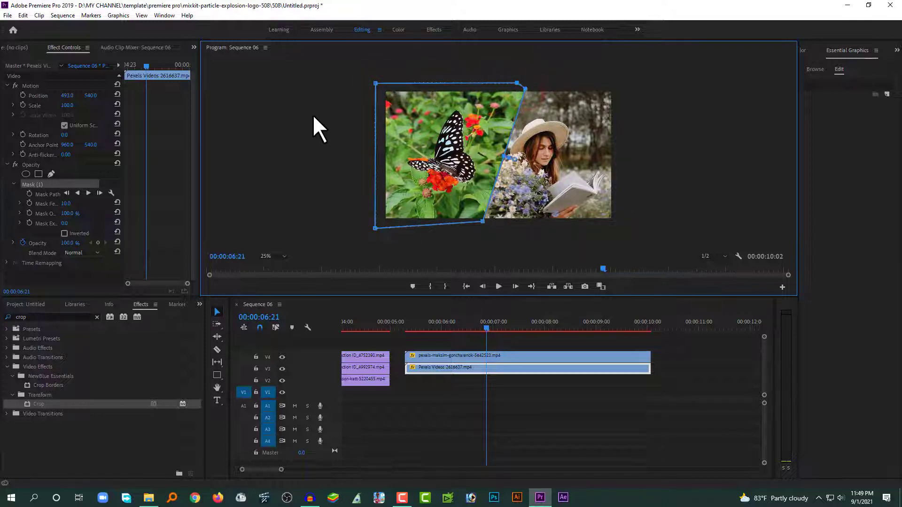
{"action": "left_click", "coordinate": [65, 204]}
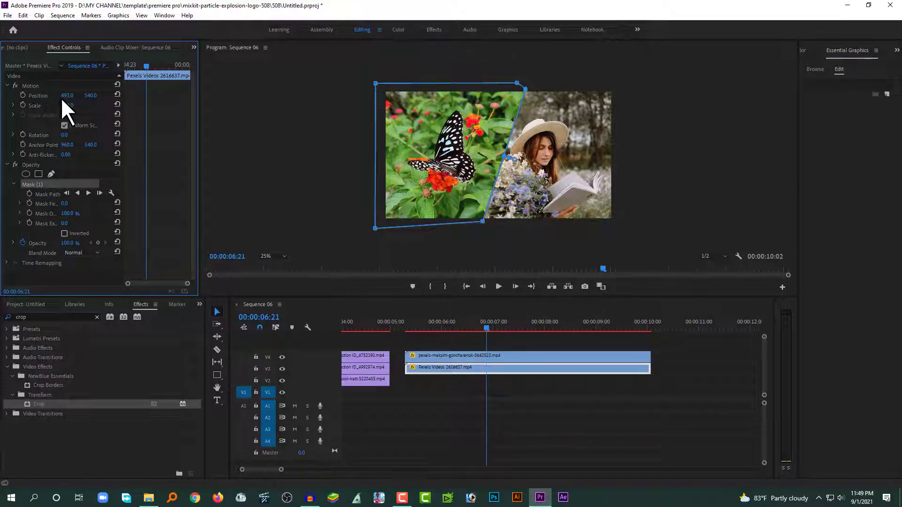
{"action": "left_click", "coordinate": [67, 96]}
{"action": "left_click", "coordinate": [467, 354]}
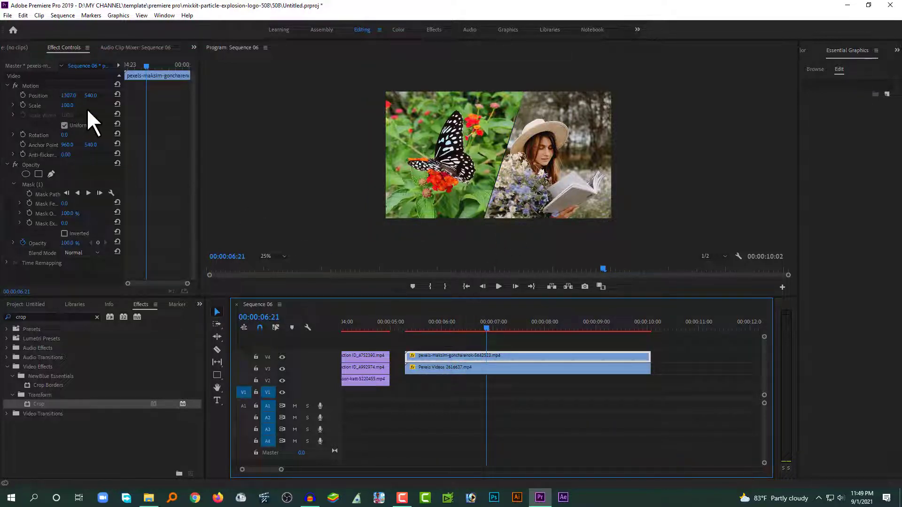
Nudge the woman and butterfly clips' Position X so their diagonal edges meet
{"action": "left_click_drag", "start_coordinate": [74, 96], "coordinate": [78, 96]}
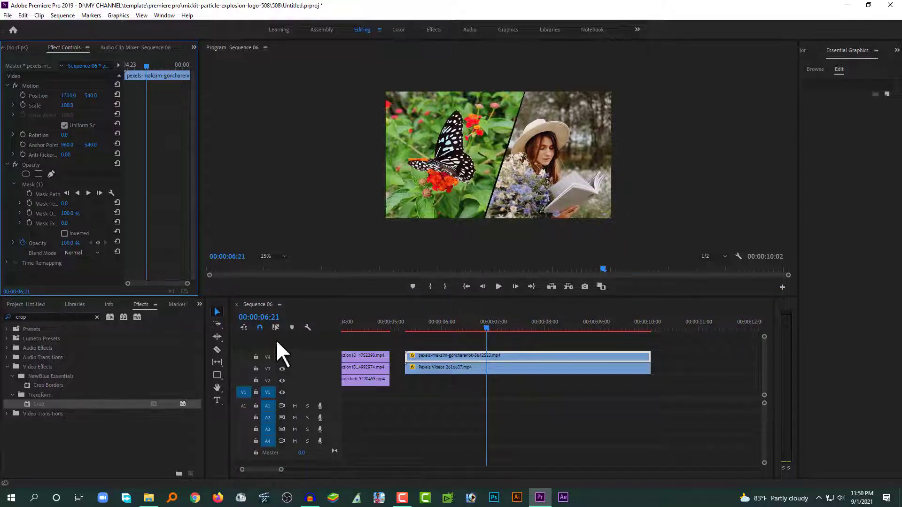
{"action": "left_click", "coordinate": [429, 369]}
{"action": "left_click", "coordinate": [68, 96]}
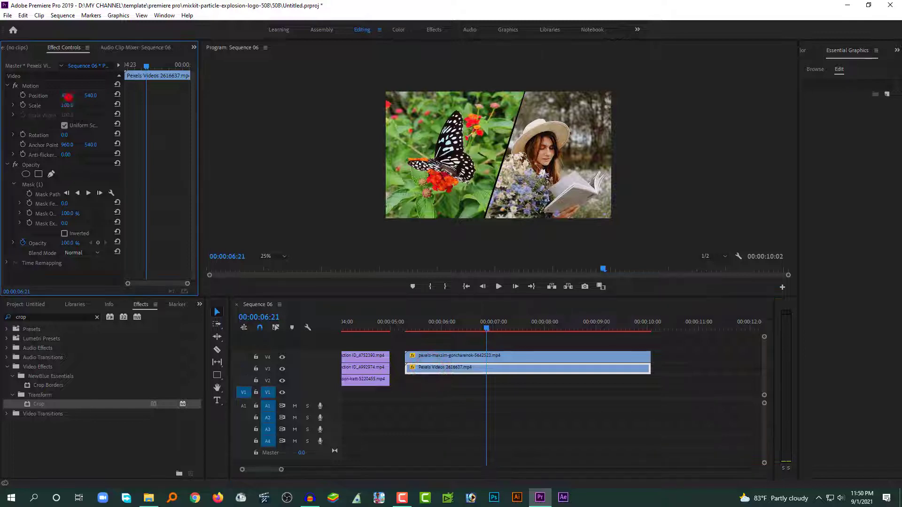
{"action": "left_click_drag", "start_coordinate": [69, 95], "coordinate": [64, 96]}
Deselect the clips and move the playhead to 00:00:05:20
{"action": "left_click", "coordinate": [426, 343]}
{"action": "left_click", "coordinate": [433, 328]}
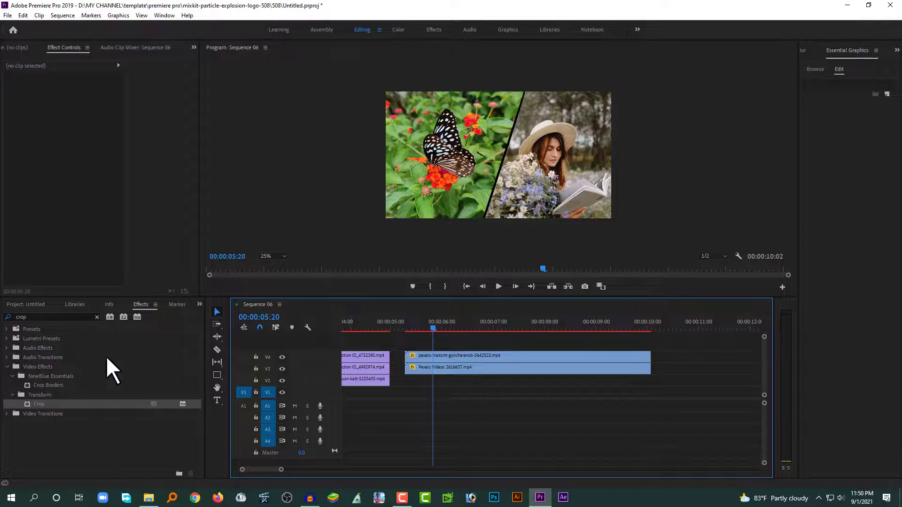
{"action": "left_click", "coordinate": [141, 305]}
Apply the Crop effect to both the woman and butterfly clips
{"action": "left_click_drag", "start_coordinate": [28, 404], "coordinate": [447, 382]}
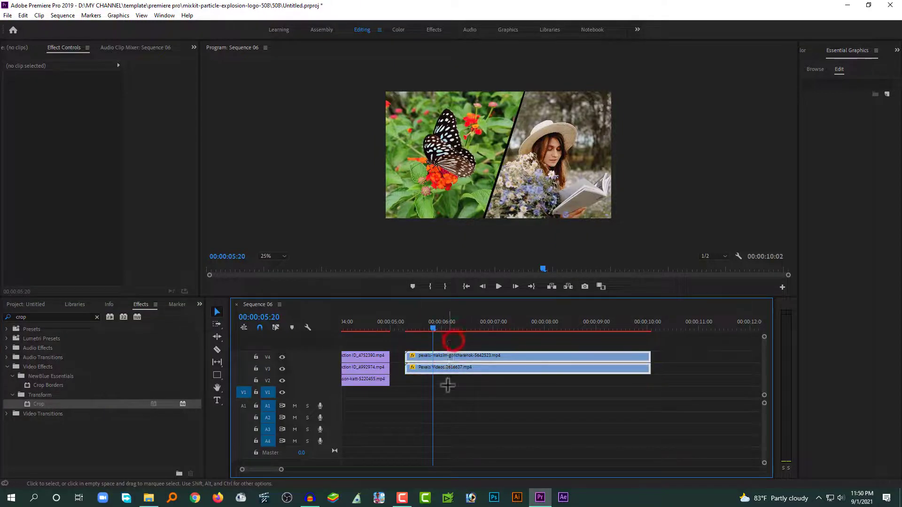
{"action": "left_click_drag", "start_coordinate": [86, 404], "coordinate": [458, 362]}
{"action": "left_click", "coordinate": [420, 343]}
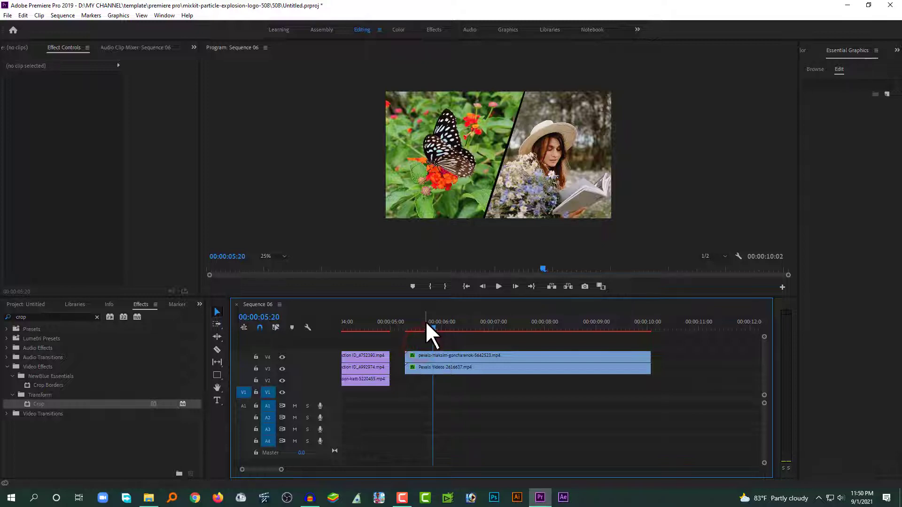
At 00:00:05:07, keyframe the woman clip's Crop Top at 100%
{"action": "left_click_drag", "start_coordinate": [431, 328], "coordinate": [405, 331]}
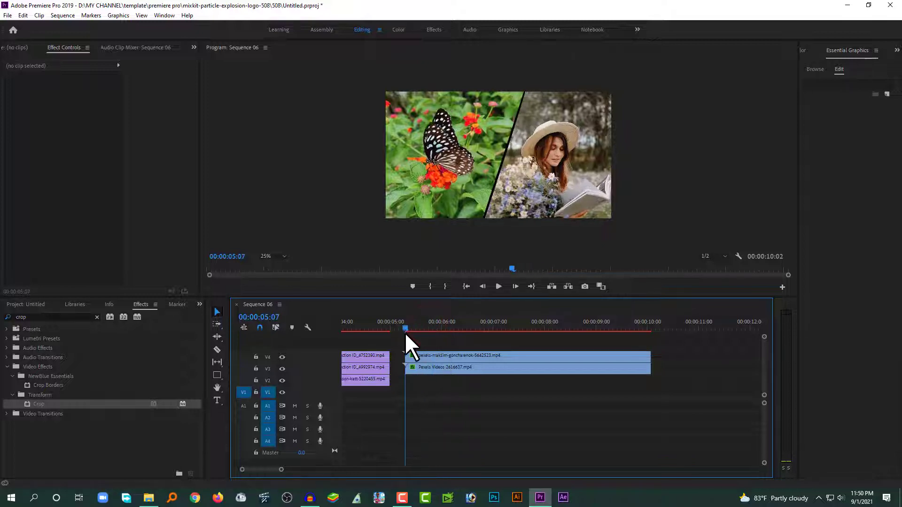
{"action": "left_click", "coordinate": [433, 354]}
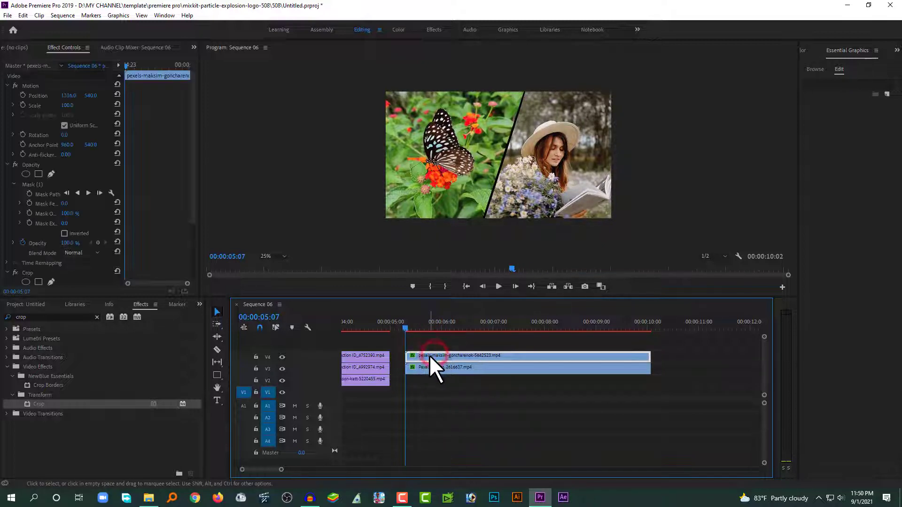
{"action": "scroll", "coordinate": [61, 195], "scroll_direction": "down", "scroll_amount": 4}
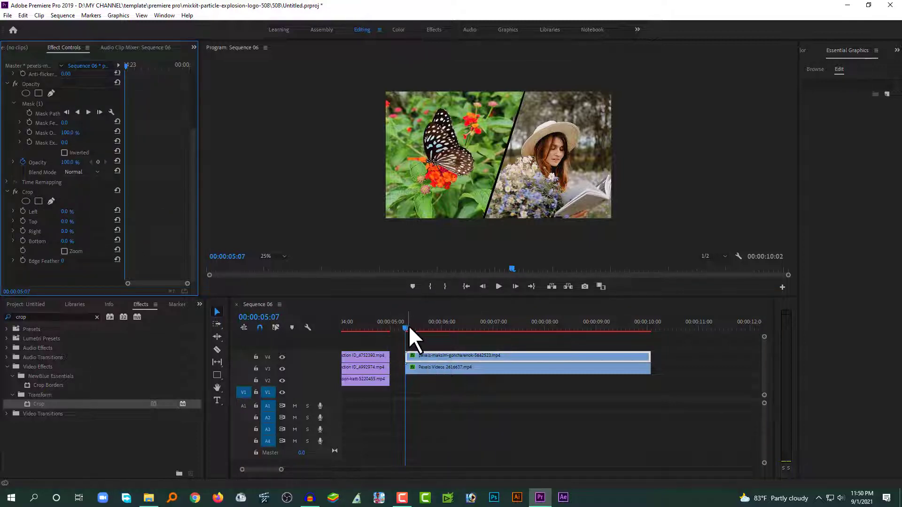
{"action": "left_click", "coordinate": [22, 219]}
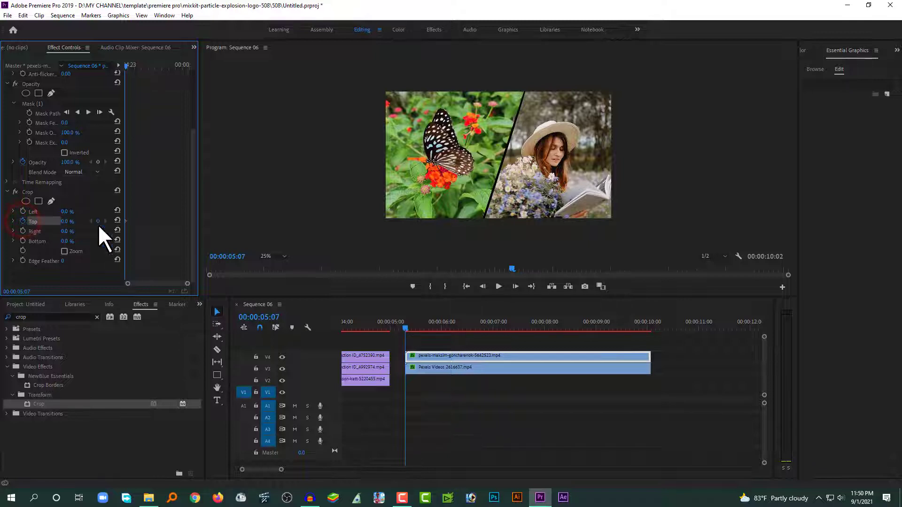
{"action": "left_click_drag", "start_coordinate": [64, 221], "coordinate": [73, 221]}
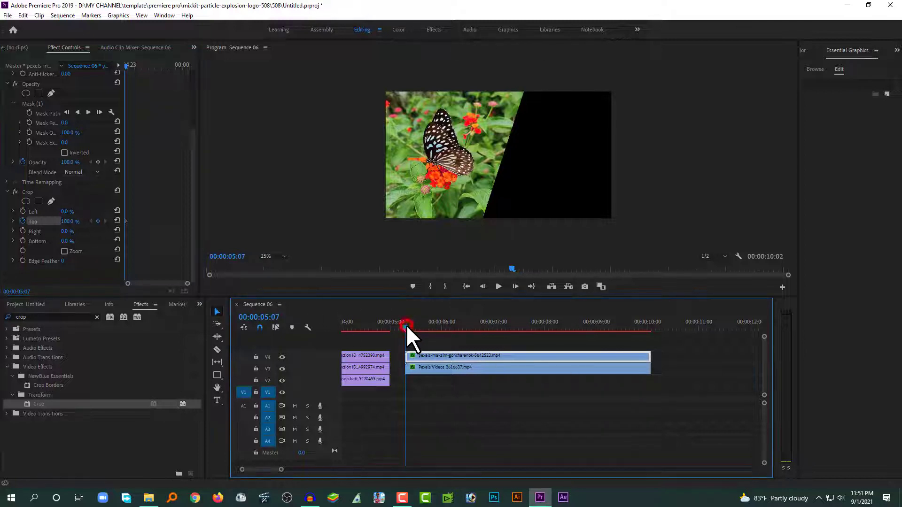
Preview the wipe, then set the woman clip's Crop Top to 0% at 00:00:05:17
{"action": "left_click", "coordinate": [422, 340]}
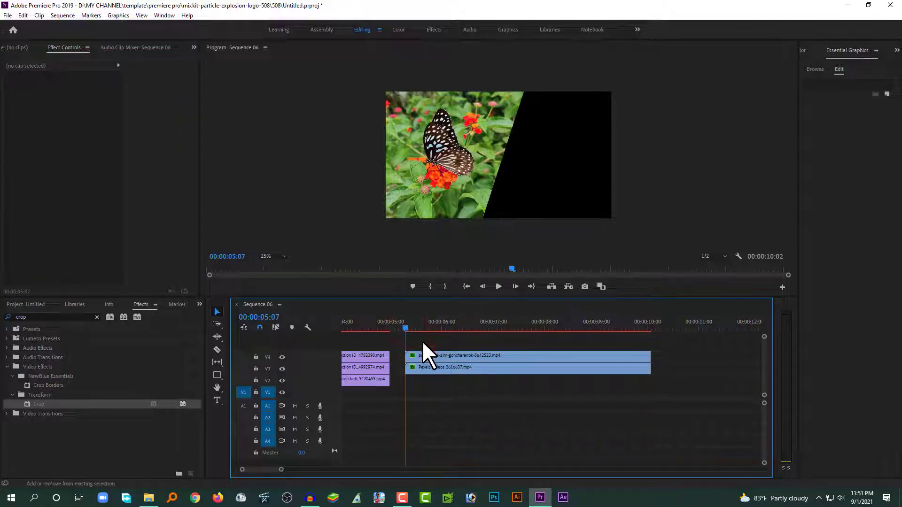
{"action": "key", "text": "space"}
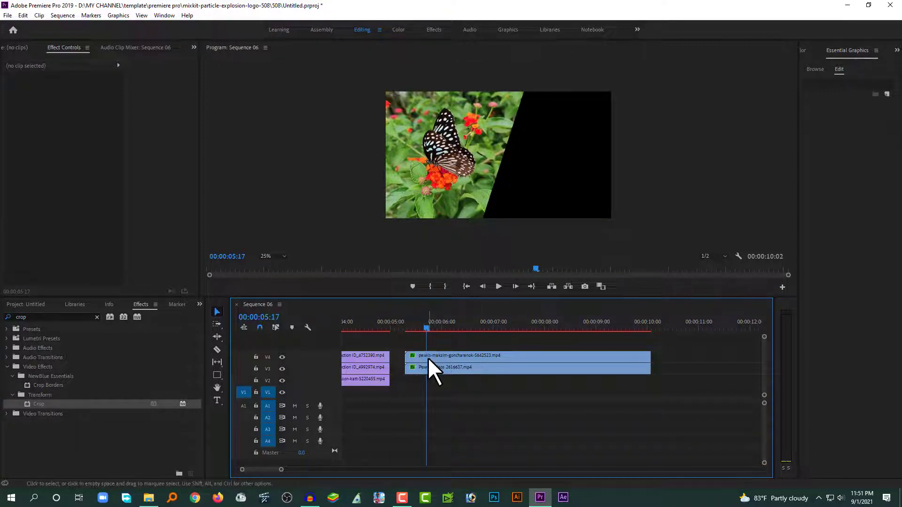
{"action": "left_click", "coordinate": [427, 357]}
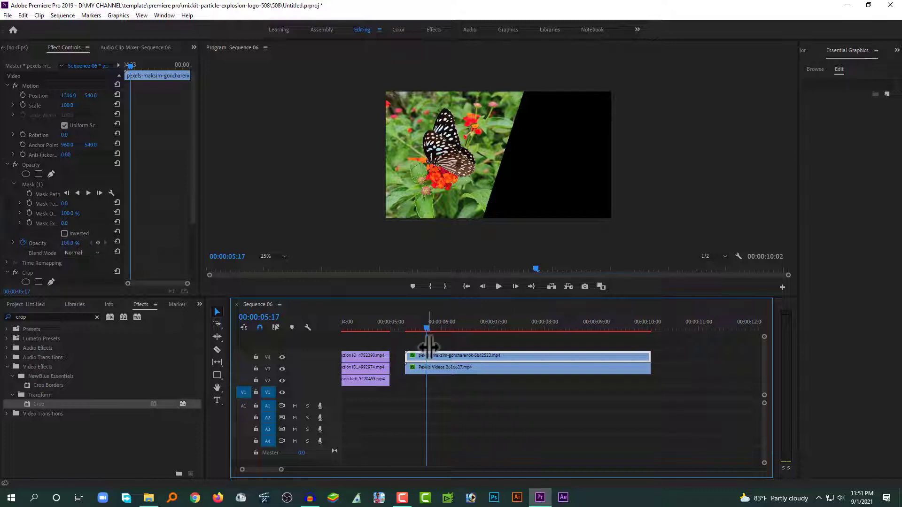
{"action": "left_click_drag", "start_coordinate": [192, 217], "coordinate": [184, 279]}
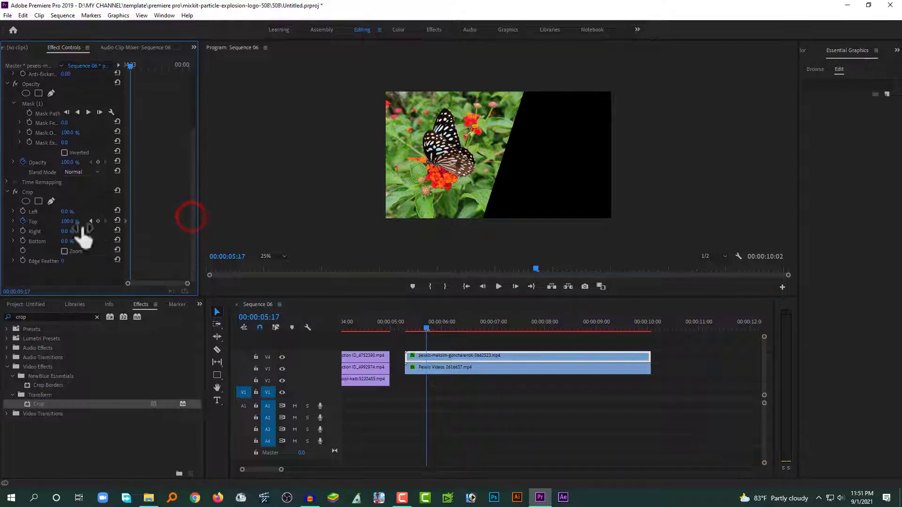
{"action": "left_click_drag", "start_coordinate": [64, 222], "coordinate": [28, 221]}
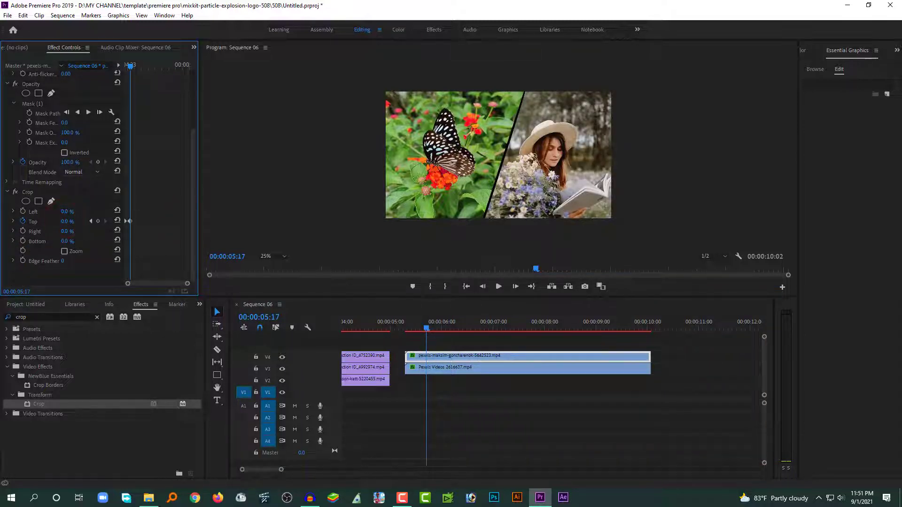
{"action": "left_click", "coordinate": [430, 368]}
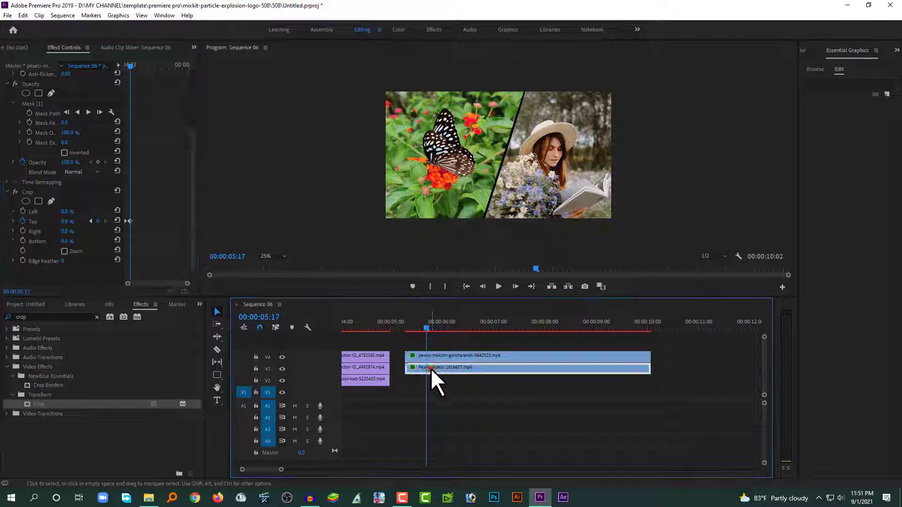
At 00:00:05:07, keyframe the butterfly clip's Crop Bottom at 100%
{"action": "left_click_drag", "start_coordinate": [426, 328], "coordinate": [406, 329]}
{"action": "scroll", "coordinate": [109, 247], "scroll_direction": "down", "scroll_amount": 4}
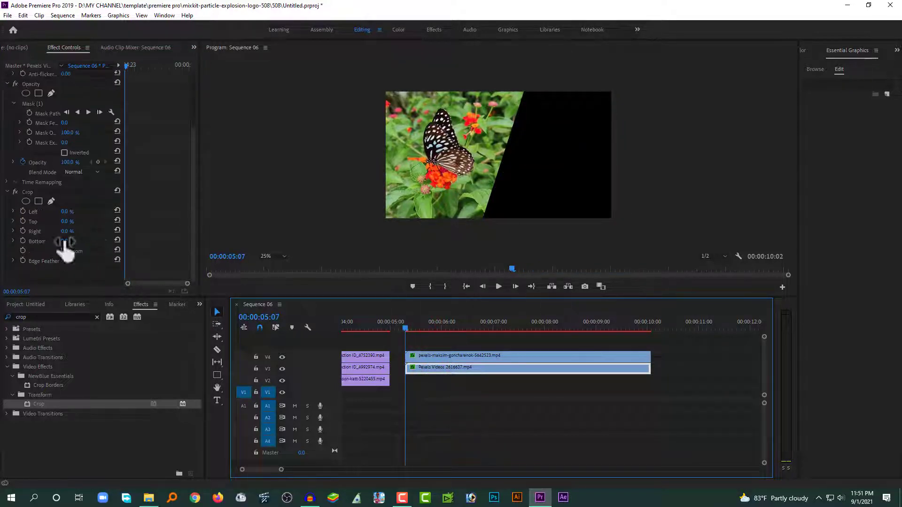
{"action": "left_click", "coordinate": [22, 241]}
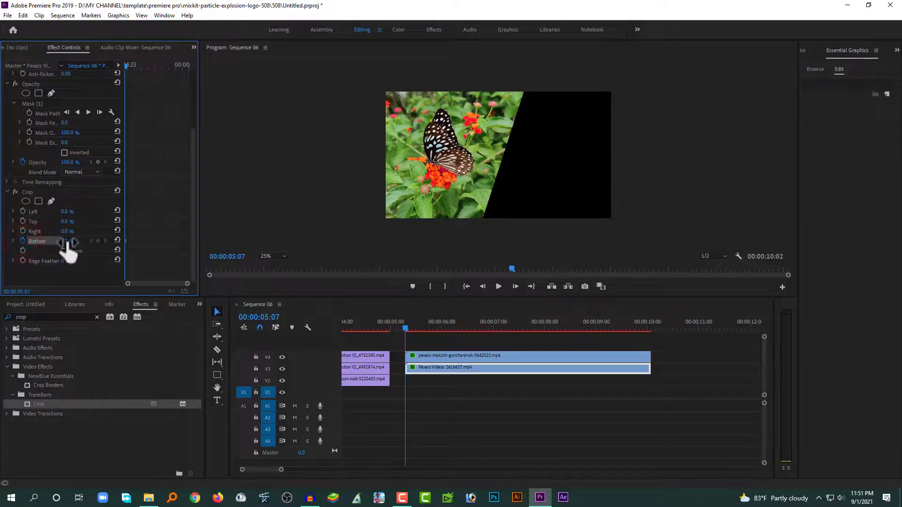
{"action": "left_click_drag", "start_coordinate": [66, 242], "coordinate": [114, 241]}
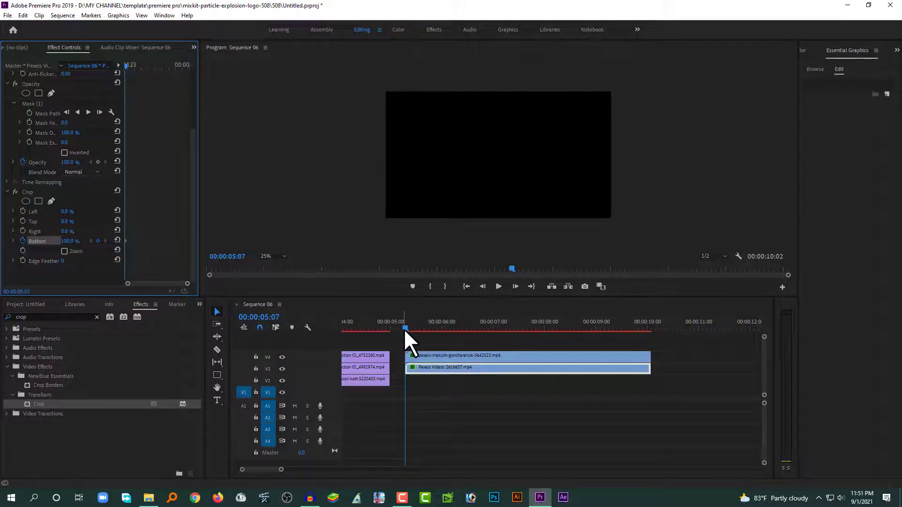
Set Crop Bottom to 0% at 00:00:05:17 and play back the wipe-in
{"action": "left_click_drag", "start_coordinate": [407, 326], "coordinate": [428, 328]}
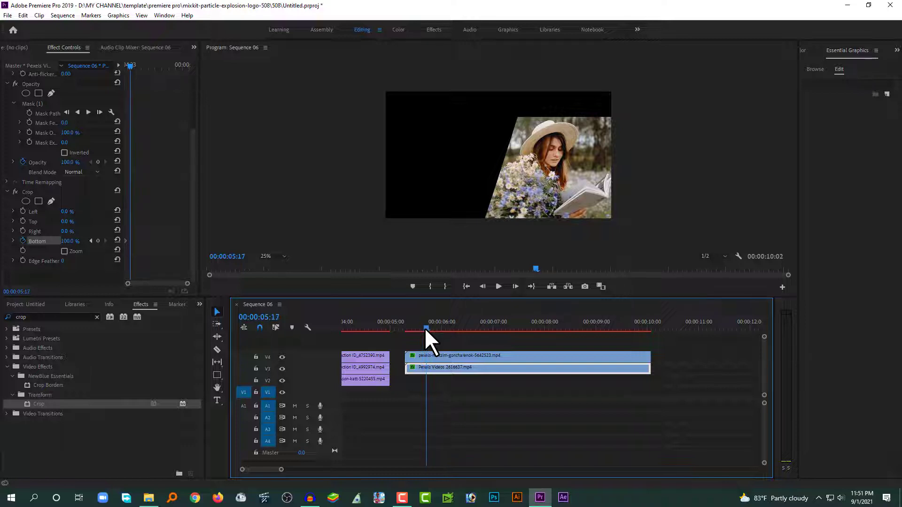
{"action": "left_click_drag", "start_coordinate": [72, 242], "coordinate": [69, 242]}
{"action": "left_click_drag", "start_coordinate": [416, 324], "coordinate": [405, 327]}
{"action": "key", "text": "space"}
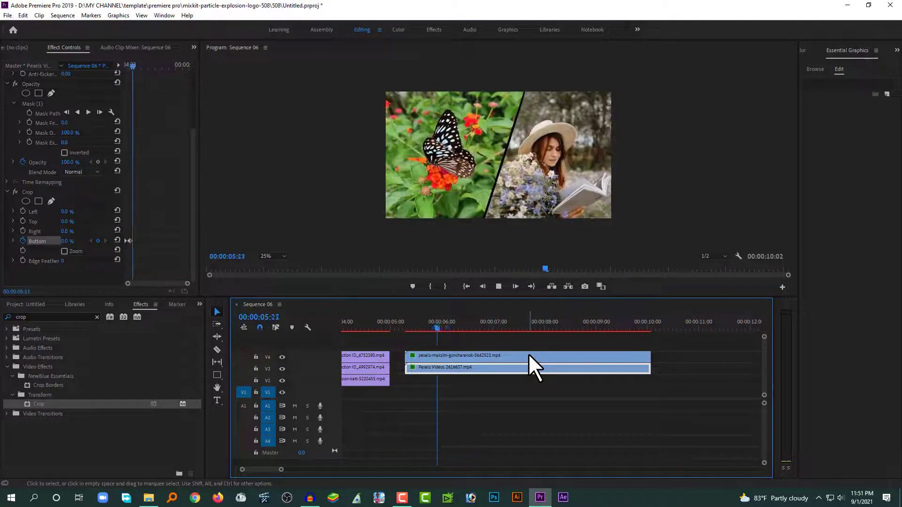
{"action": "left_click", "coordinate": [409, 325]}
{"action": "key", "text": "space"}
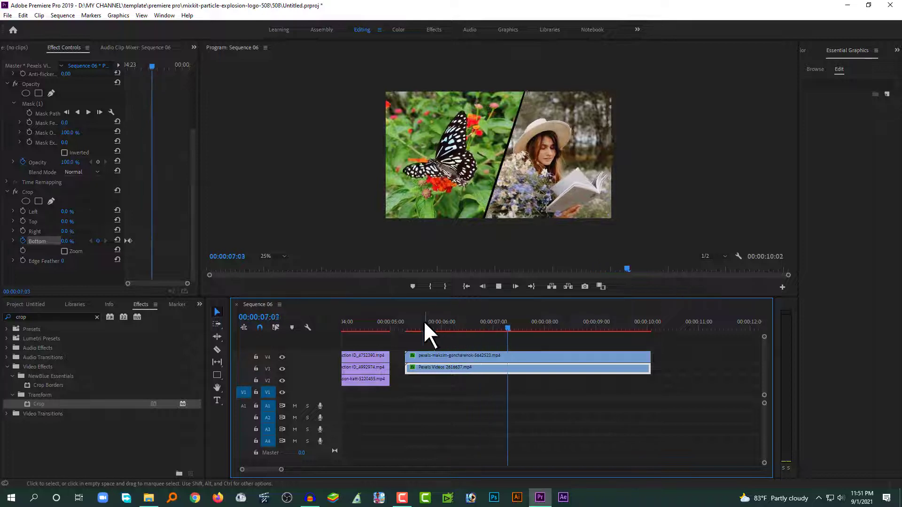
{"action": "left_click_drag", "start_coordinate": [422, 321], "coordinate": [412, 322]}
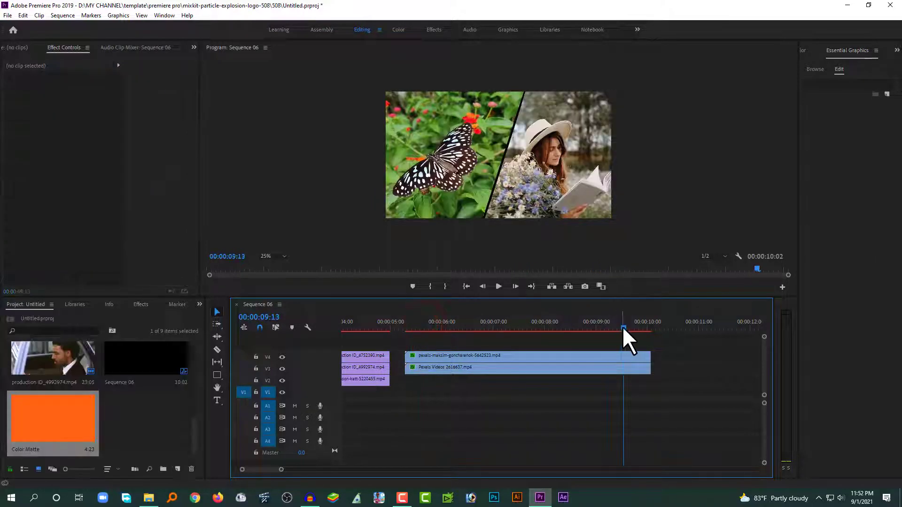
{"action": "left_click_drag", "start_coordinate": [624, 326], "coordinate": [652, 331]}
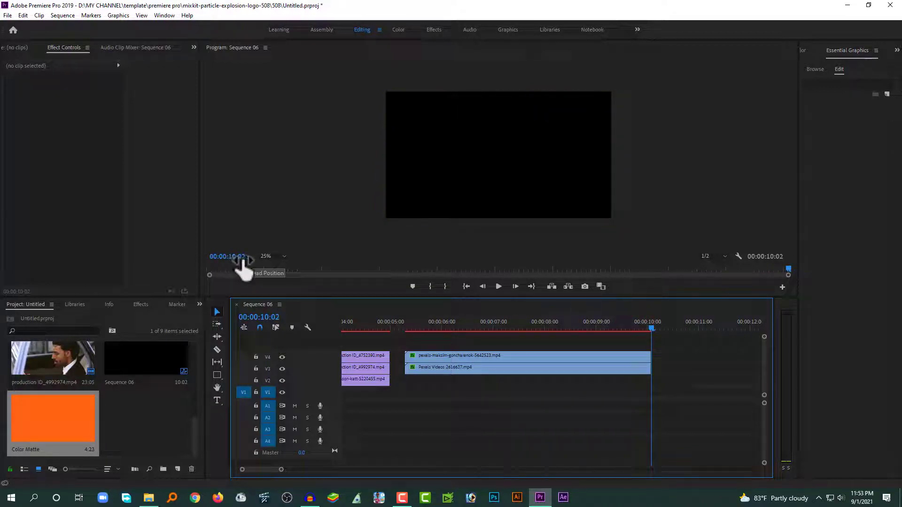
{"action": "left_click_drag", "start_coordinate": [647, 326], "coordinate": [624, 331]}
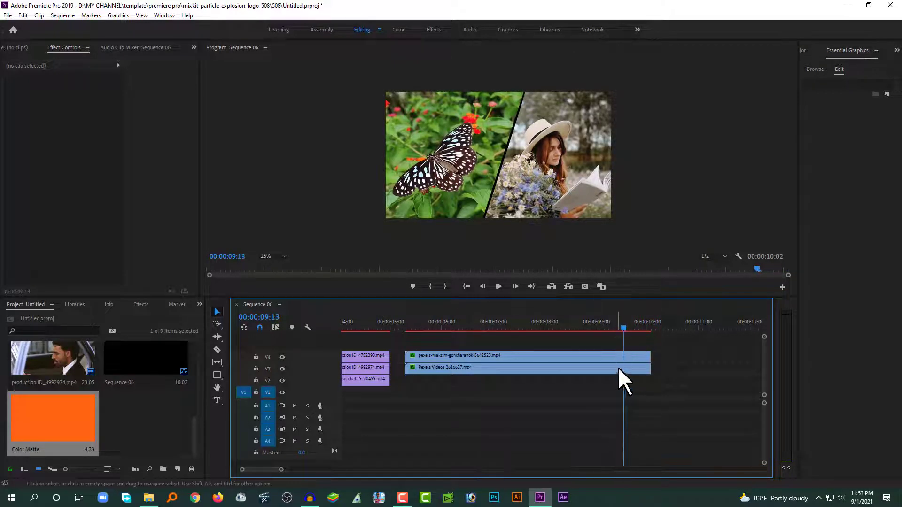
Add Opacity keyframes at 00:00:09:13 on both the V4 and V3 clips
{"action": "left_click", "coordinate": [610, 356]}
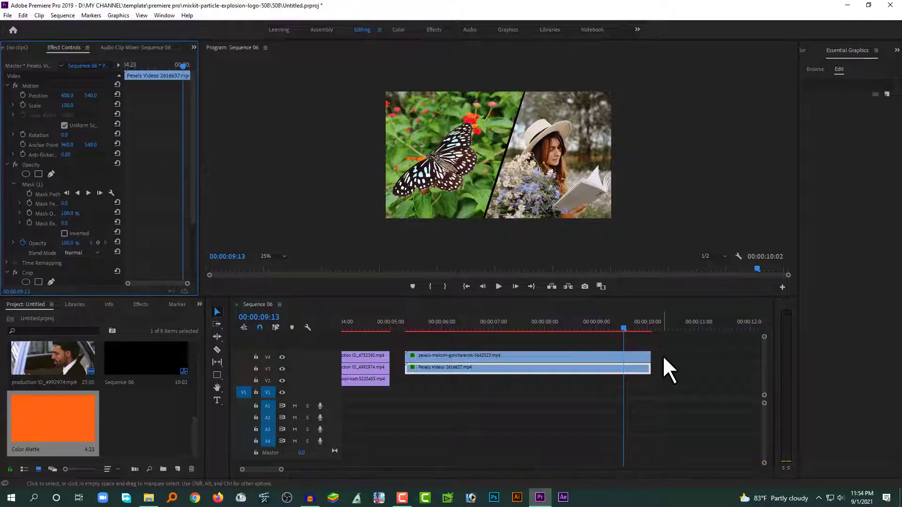
{"action": "left_click", "coordinate": [630, 357]}
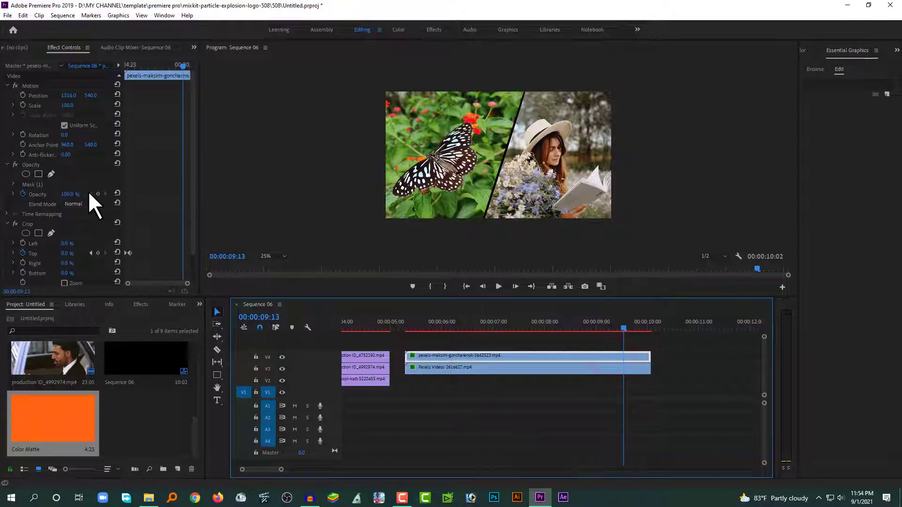
{"action": "left_click", "coordinate": [7, 164]}
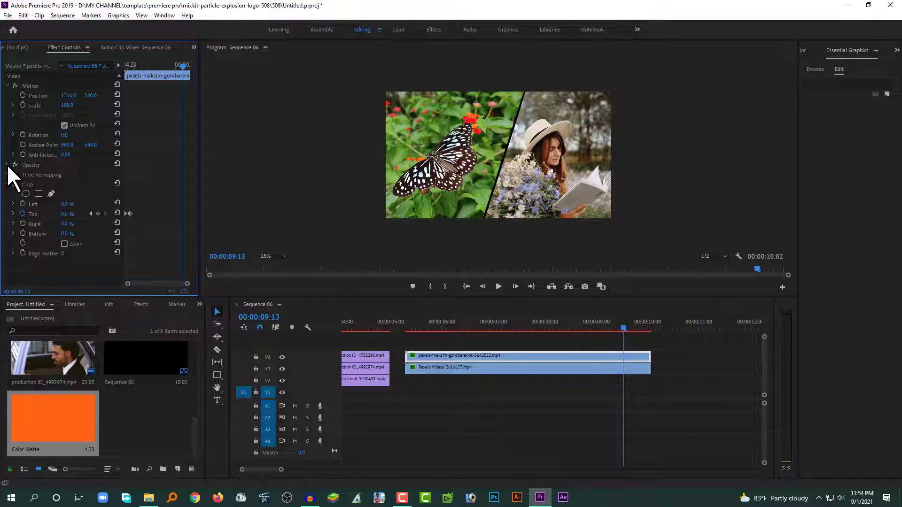
{"action": "left_click", "coordinate": [23, 163]}
{"action": "left_click", "coordinate": [7, 164]}
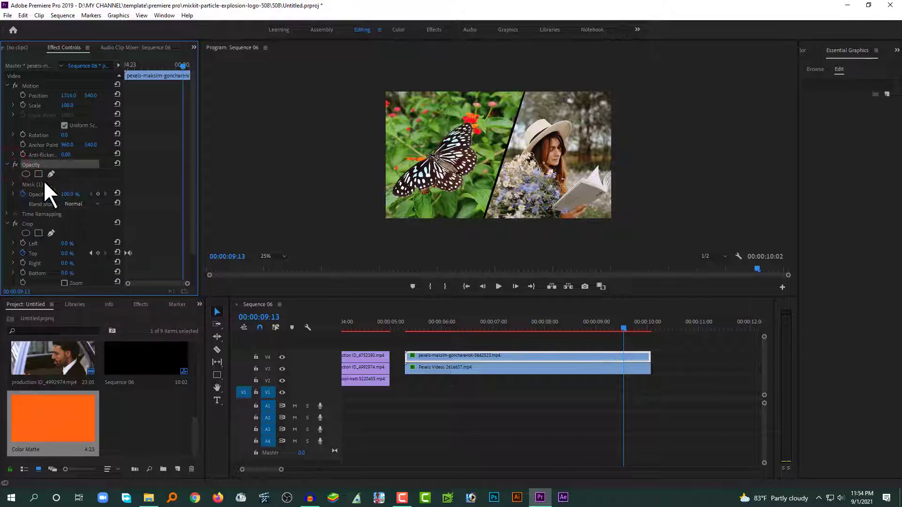
{"action": "left_click", "coordinate": [97, 194]}
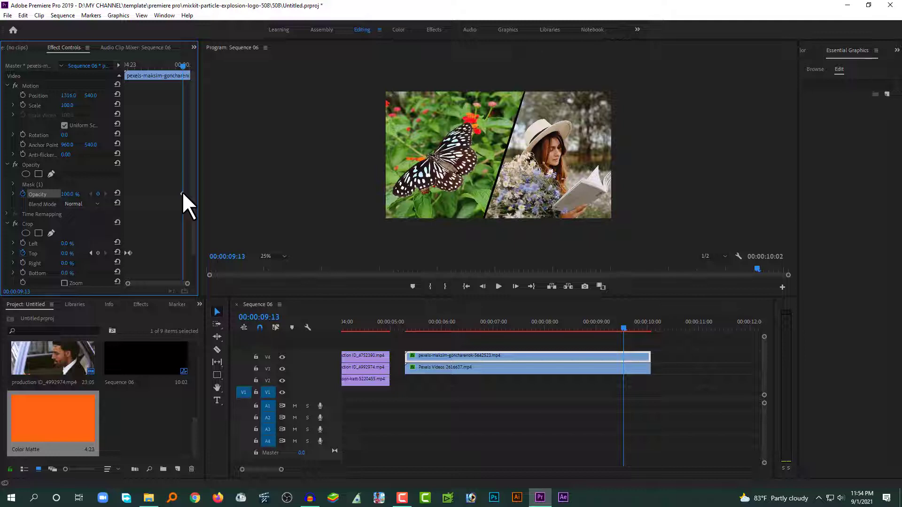
{"action": "left_click", "coordinate": [562, 367]}
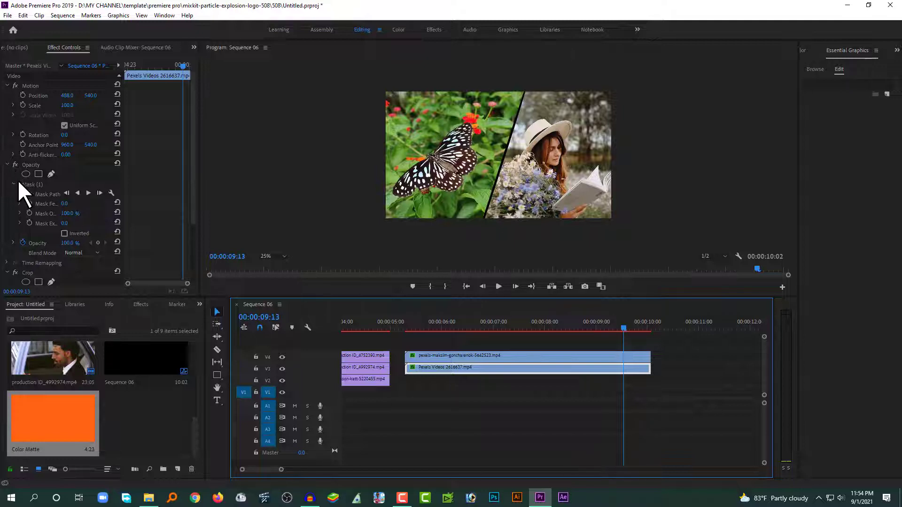
{"action": "left_click", "coordinate": [97, 241]}
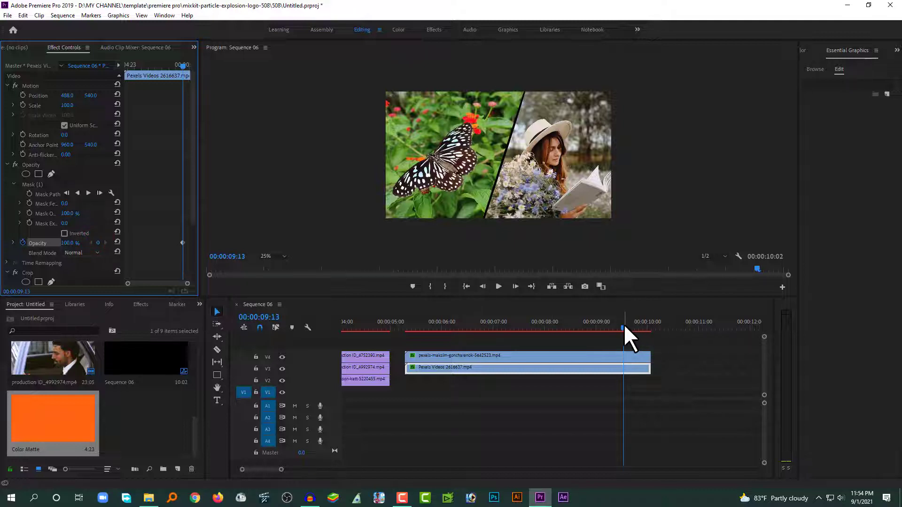
At the sequence end 00:00:10:02, set both clips' Opacity to 0%
{"action": "left_click_drag", "start_coordinate": [624, 329], "coordinate": [649, 330]}
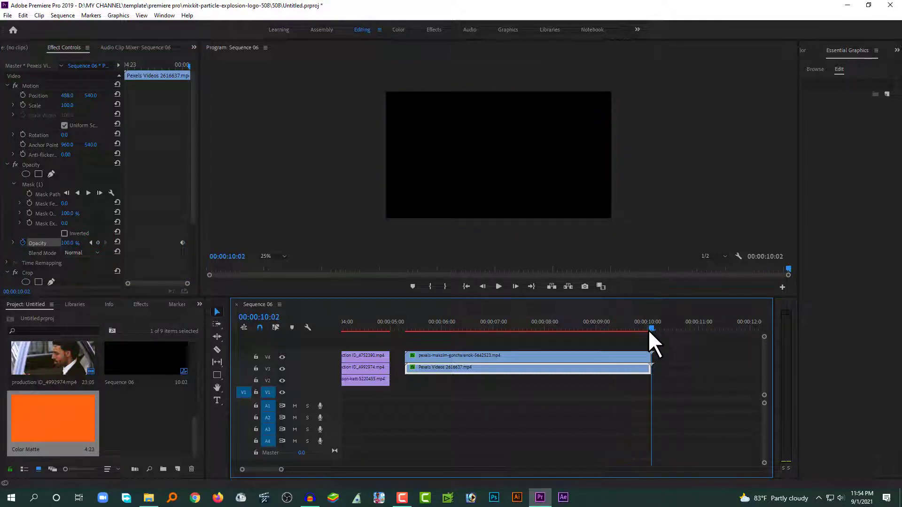
{"action": "left_click", "coordinate": [593, 354]}
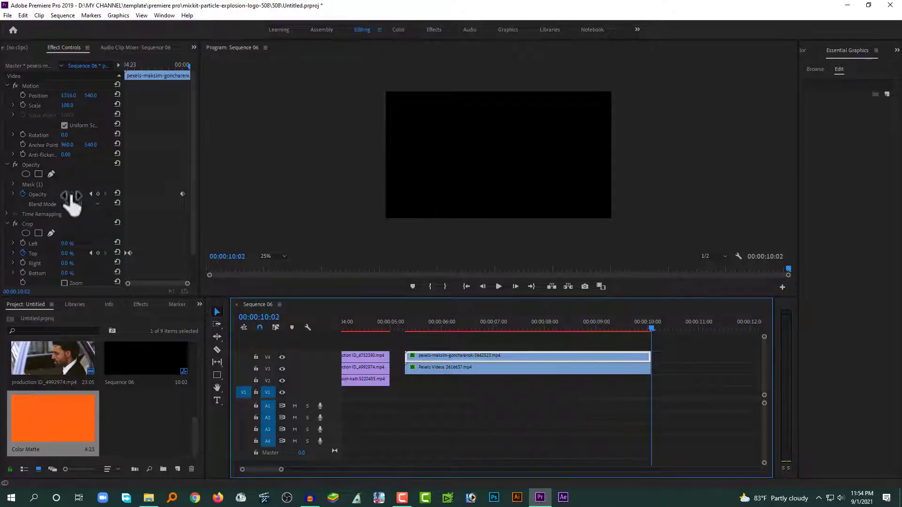
{"action": "left_click_drag", "start_coordinate": [71, 195], "coordinate": [24, 195]}
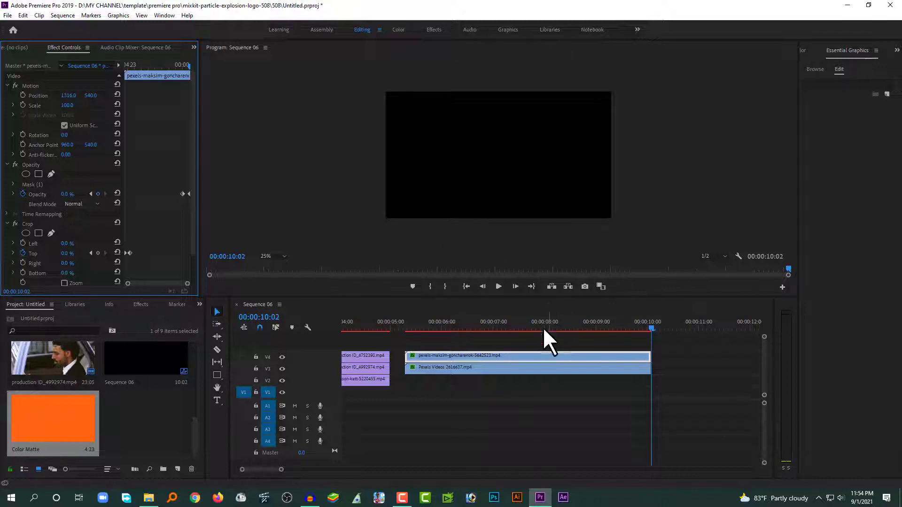
{"action": "left_click", "coordinate": [568, 367]}
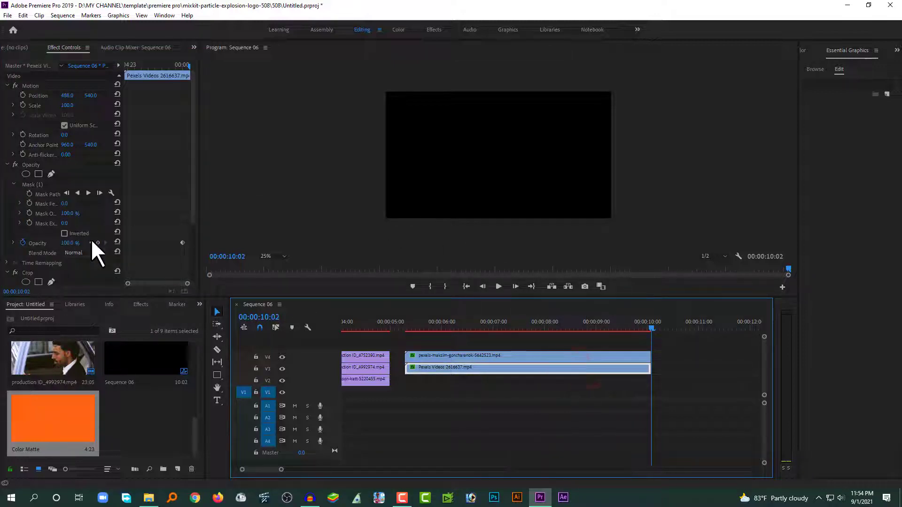
{"action": "left_click", "coordinate": [70, 243]}
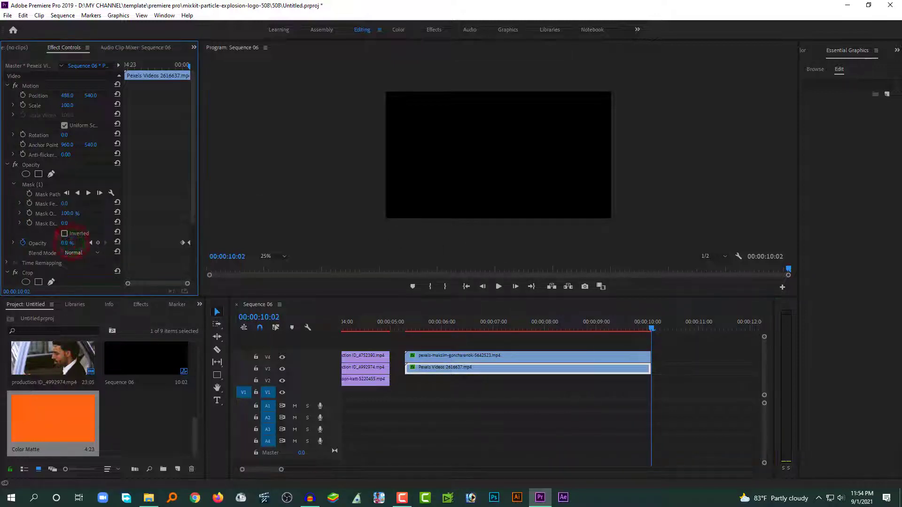
Play back and scrub through the fade-out to check it
{"action": "left_click", "coordinate": [590, 323]}
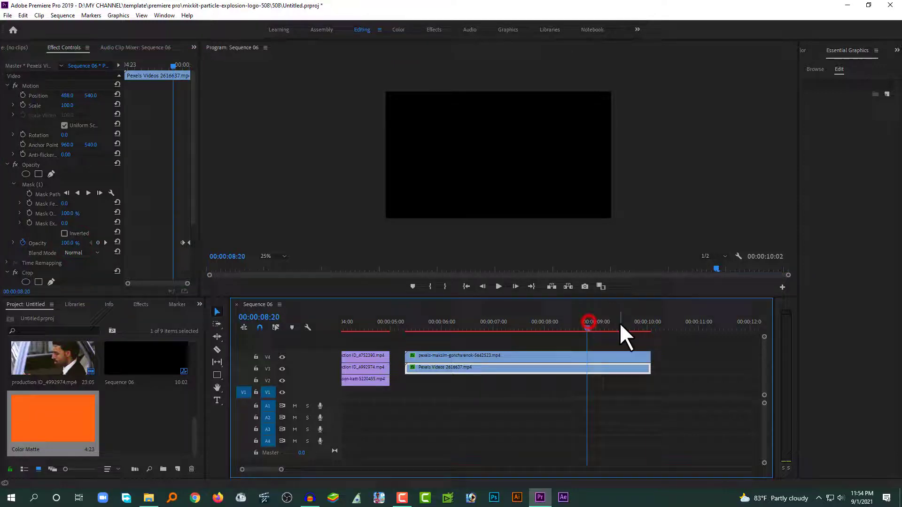
{"action": "left_click", "coordinate": [673, 359]}
{"action": "key", "text": "space"}
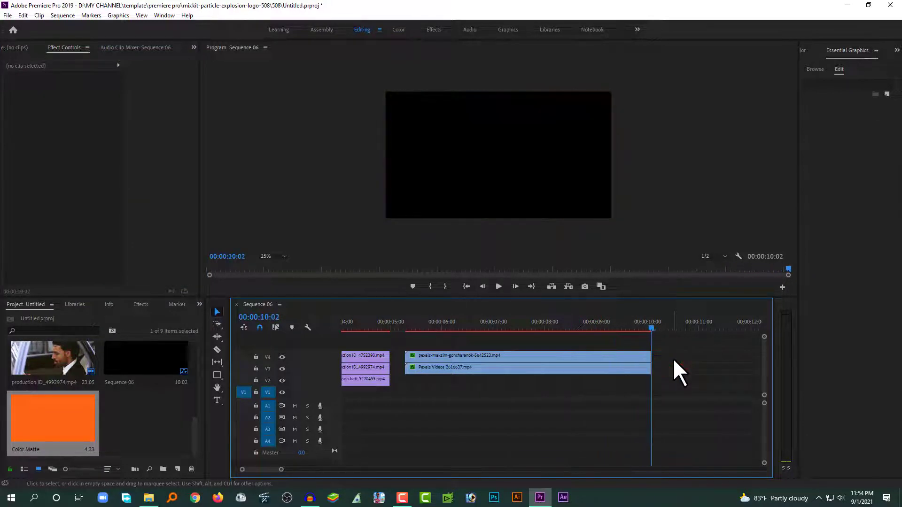
{"action": "left_click", "coordinate": [625, 324]}
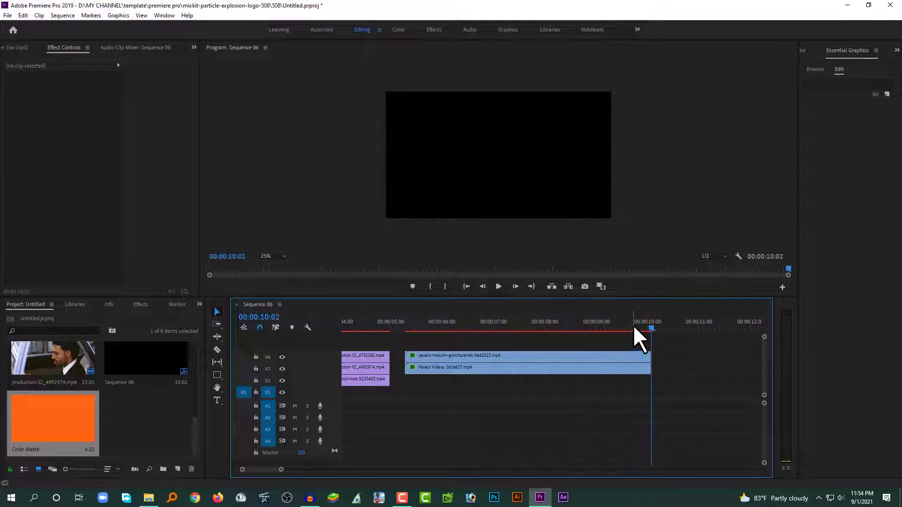
{"action": "left_click_drag", "start_coordinate": [638, 324], "coordinate": [622, 325]}
{"action": "left_click", "coordinate": [601, 356]}
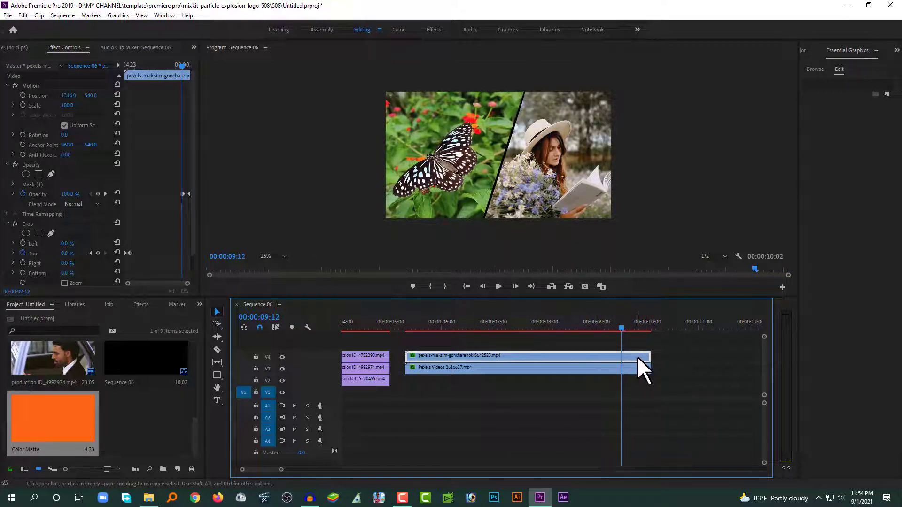
{"action": "mouse_move", "coordinate": [631, 322]}
{"action": "left_mouse_down"}
{"action": "mouse_move", "coordinate": [652, 326]}
{"action": "mouse_move", "coordinate": [629, 336]}
{"action": "left_mouse_up"}
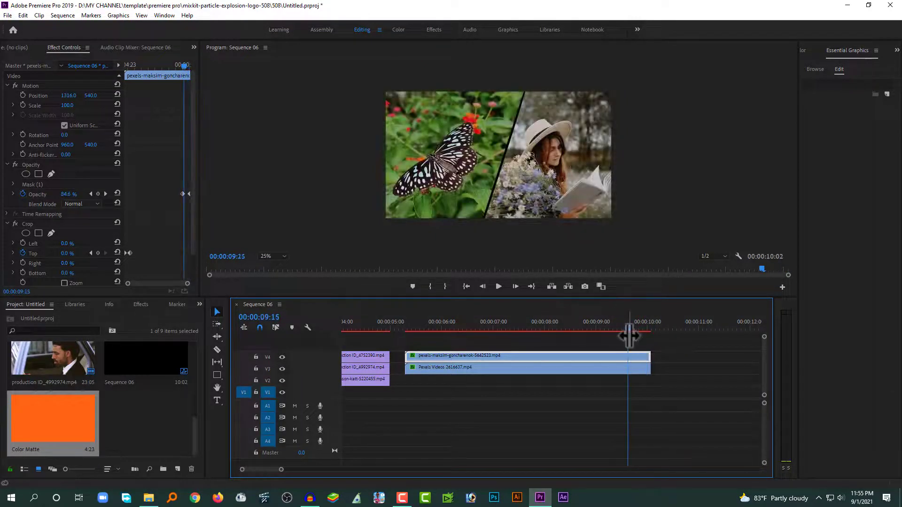